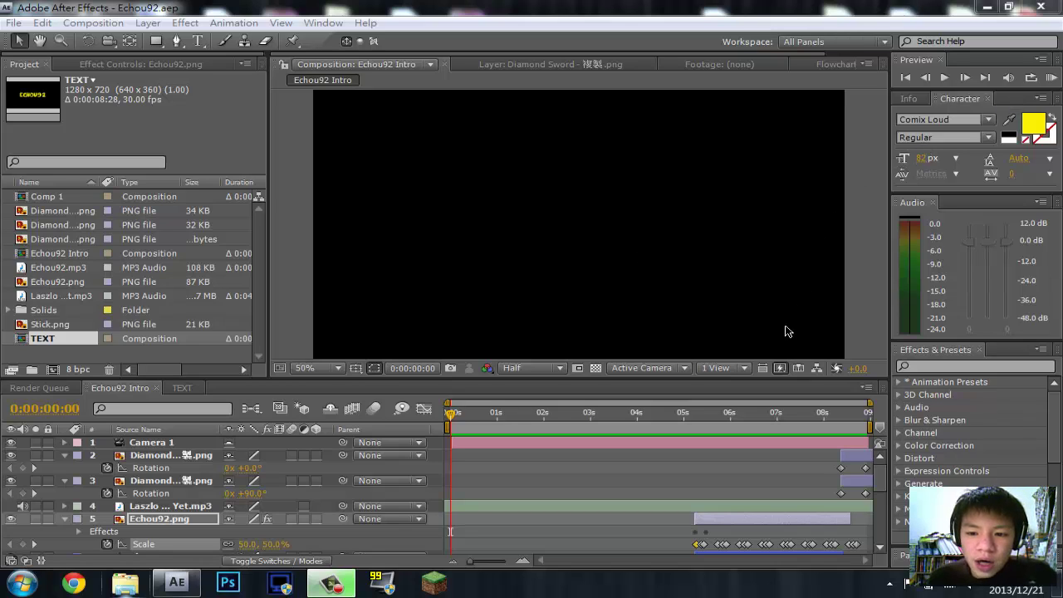
Preview the Echou92 Intro composition, and hide the Echou92.png logo layer at about 0:00:05:28
click(1052, 77)
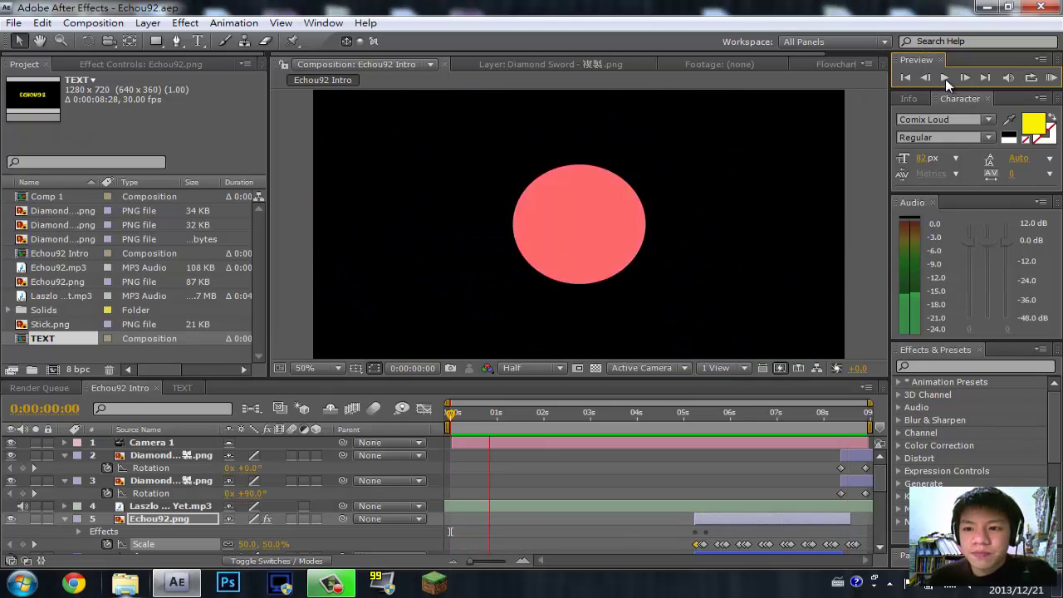
click(944, 78)
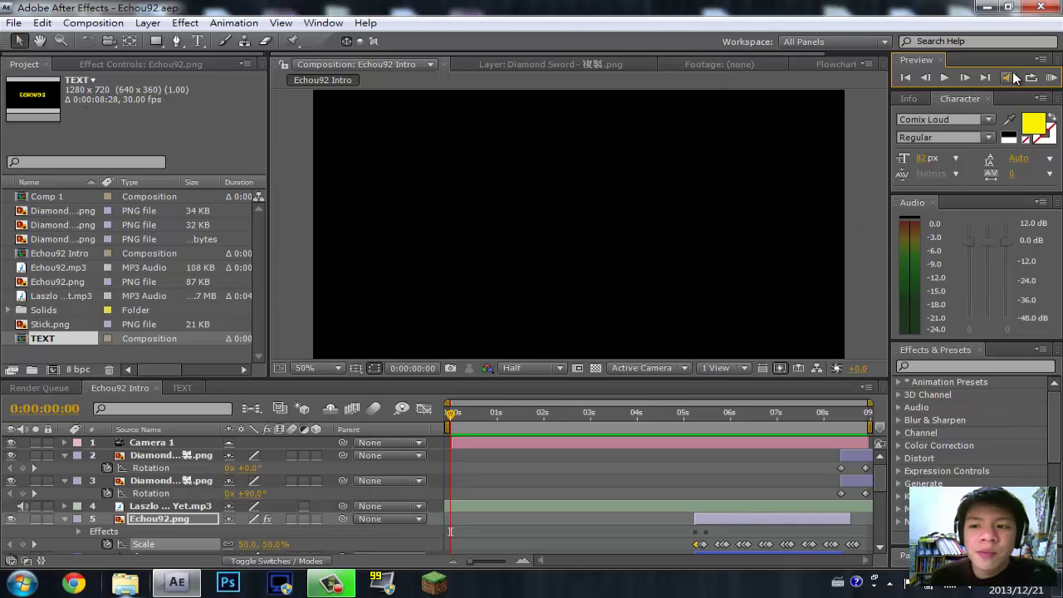
drag(450, 413, 729, 414)
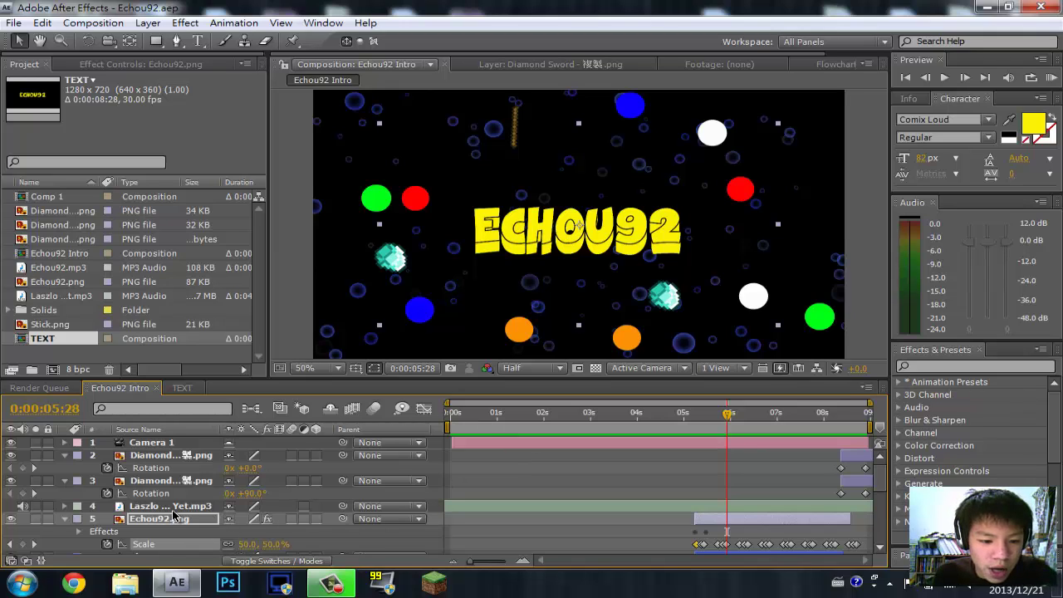
click(11, 519)
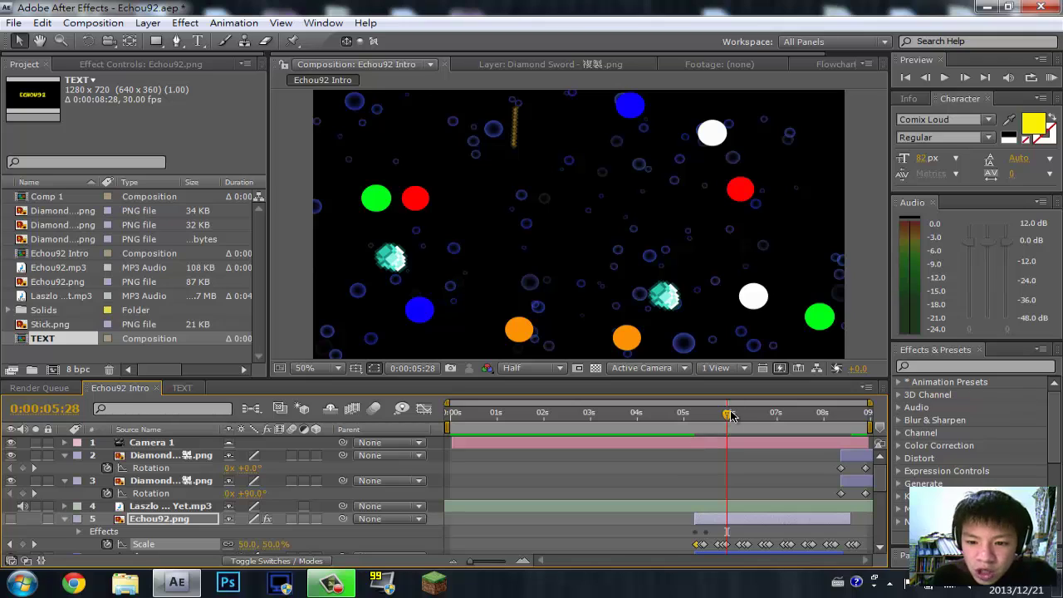
Add an empty text layer over the sword in the frame and shift its start to 0:00:05:07
drag(729, 414, 693, 415)
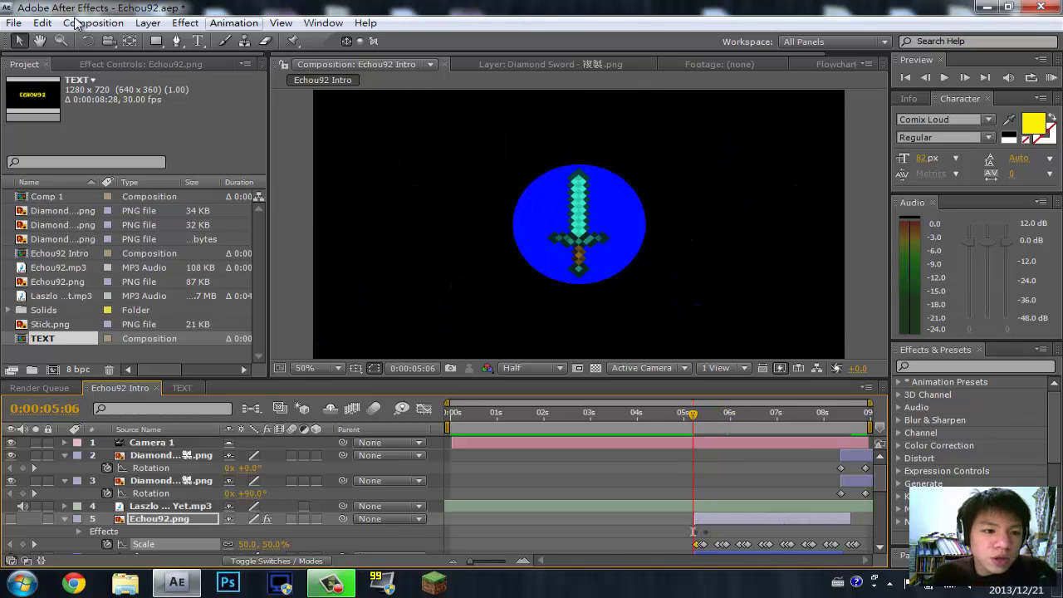
click(197, 40)
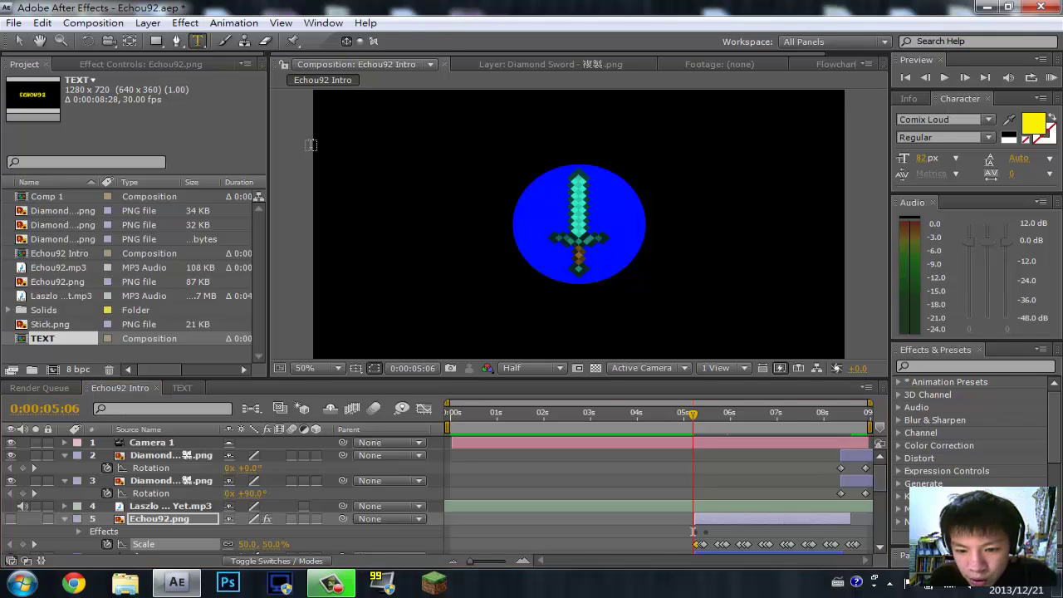
click(548, 237)
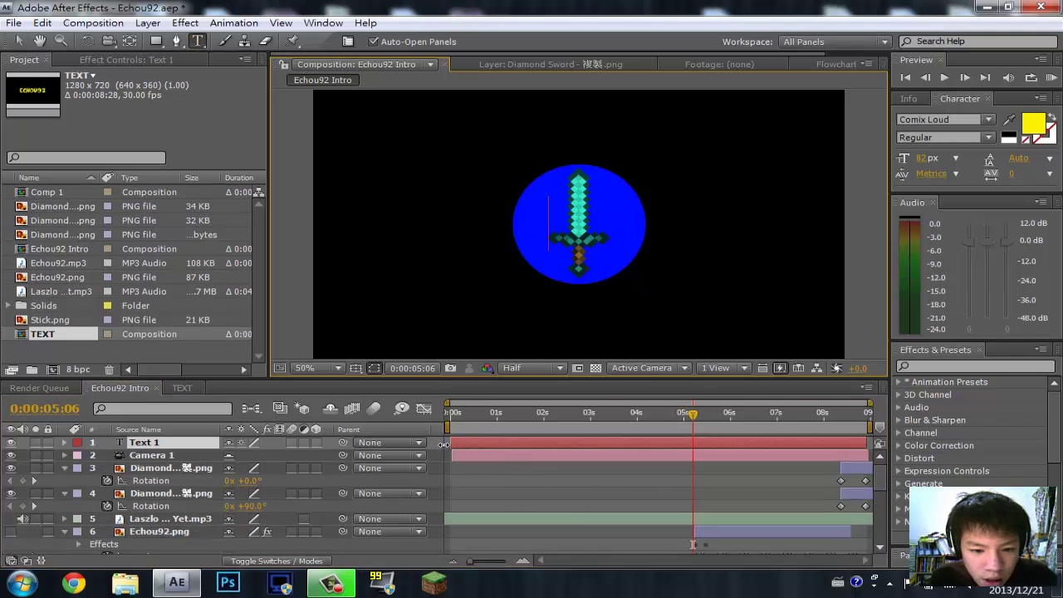
drag(481, 437, 729, 440)
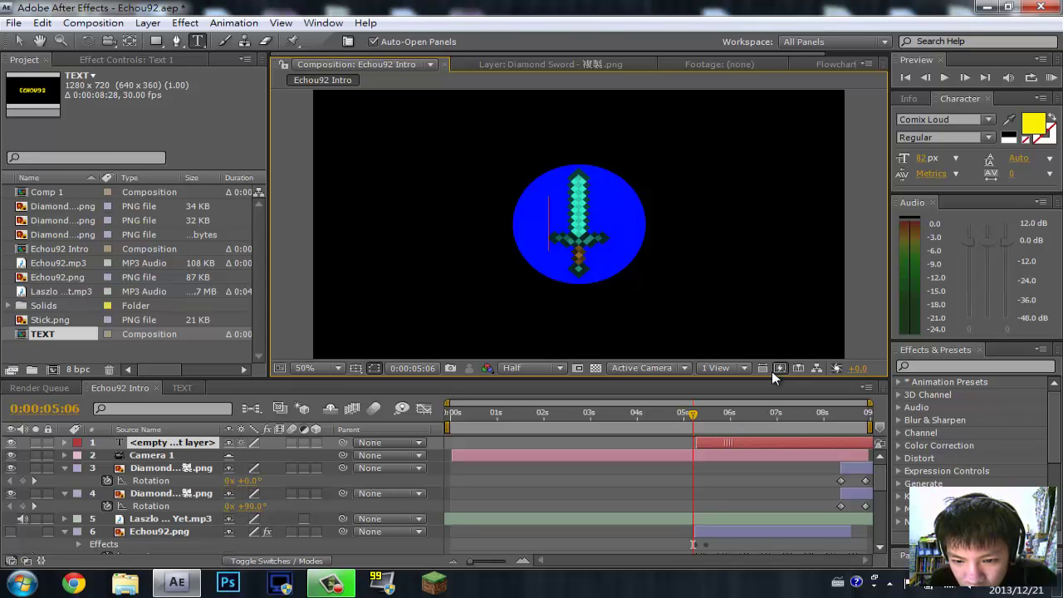
click(961, 75)
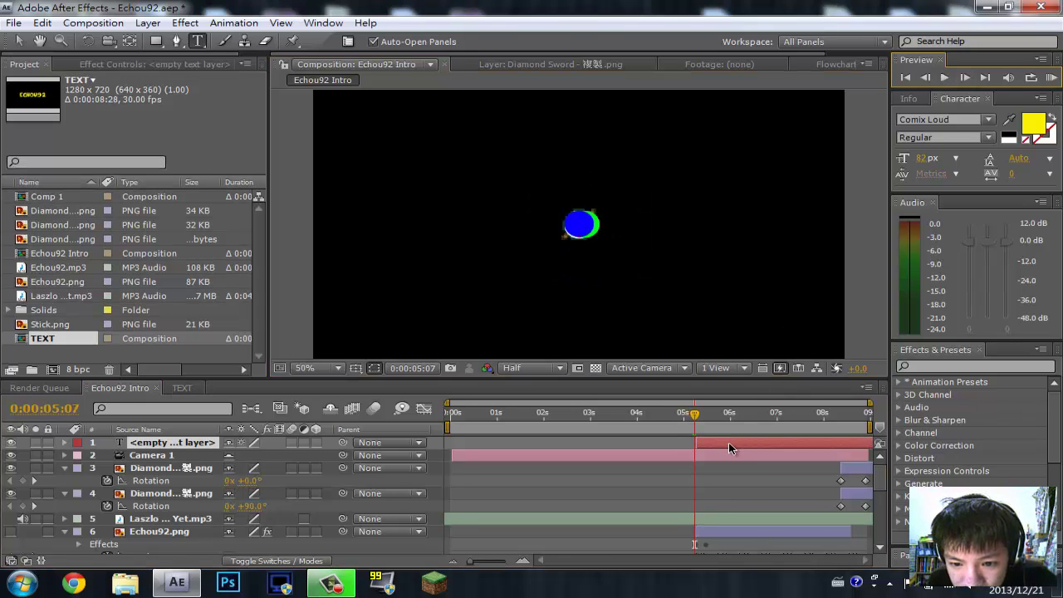
drag(728, 443, 730, 444)
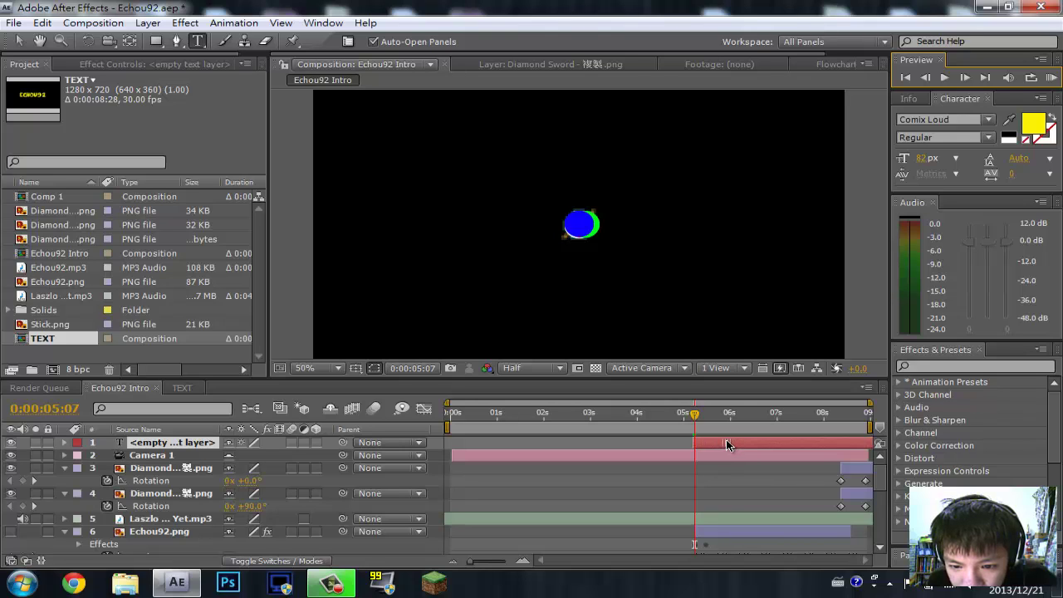
click(727, 440)
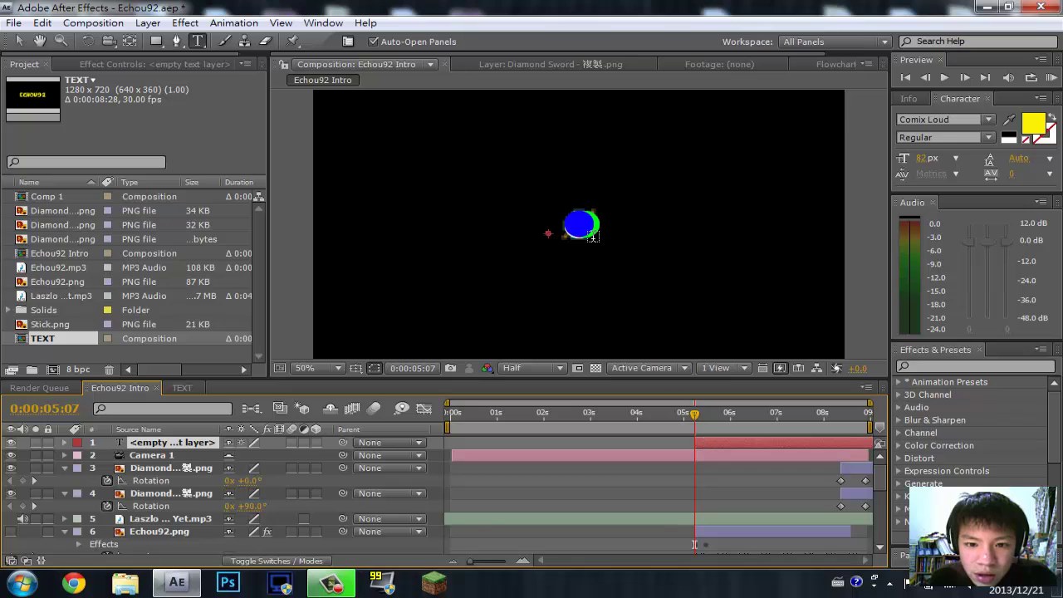
Start another text layer at the frame's centre, and keep the current Windows colour scheme with its performance message turned off
click(584, 224)
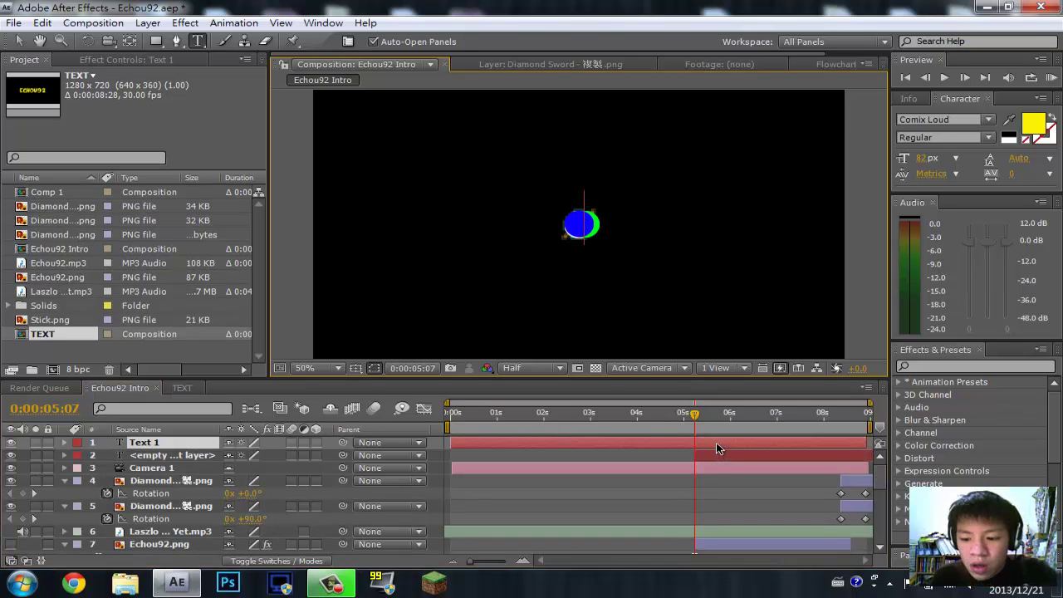
text(E)
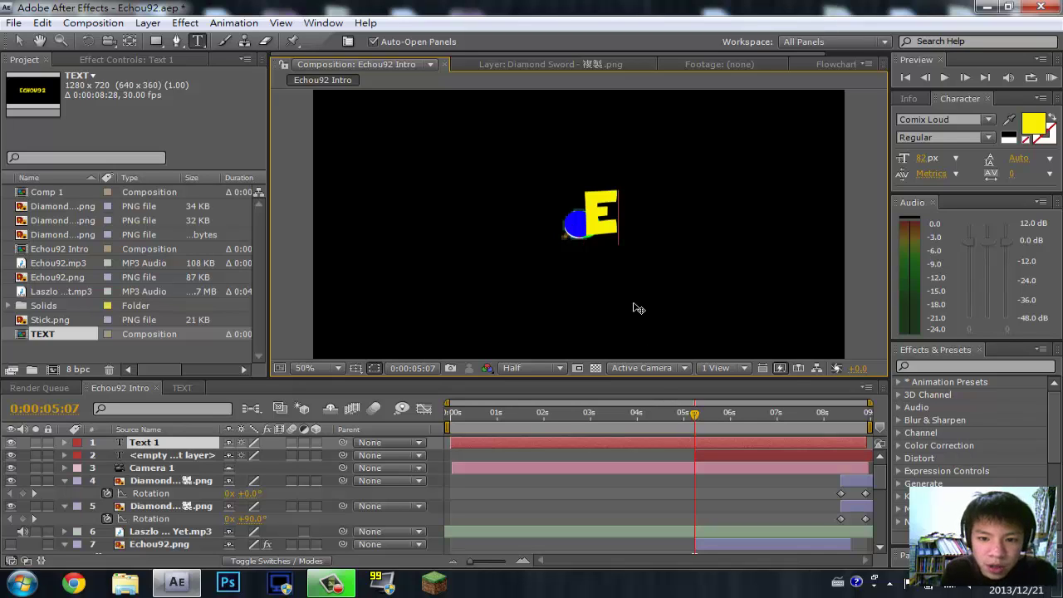
key(BackSpace)
text(the)
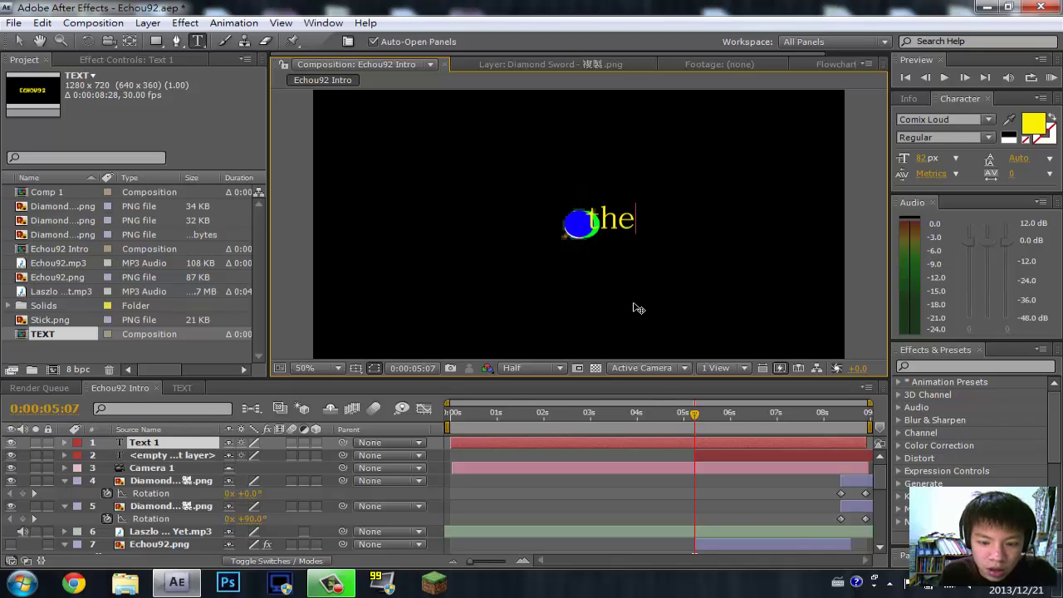
key(BackSpace)
key(BackSpace)
key(BackSpace)
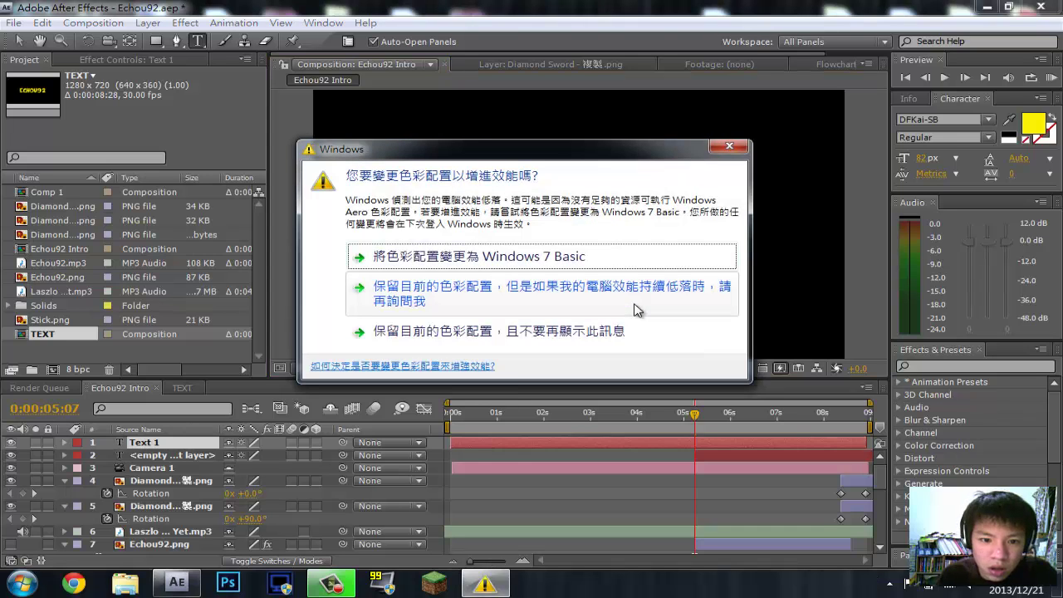
click(490, 331)
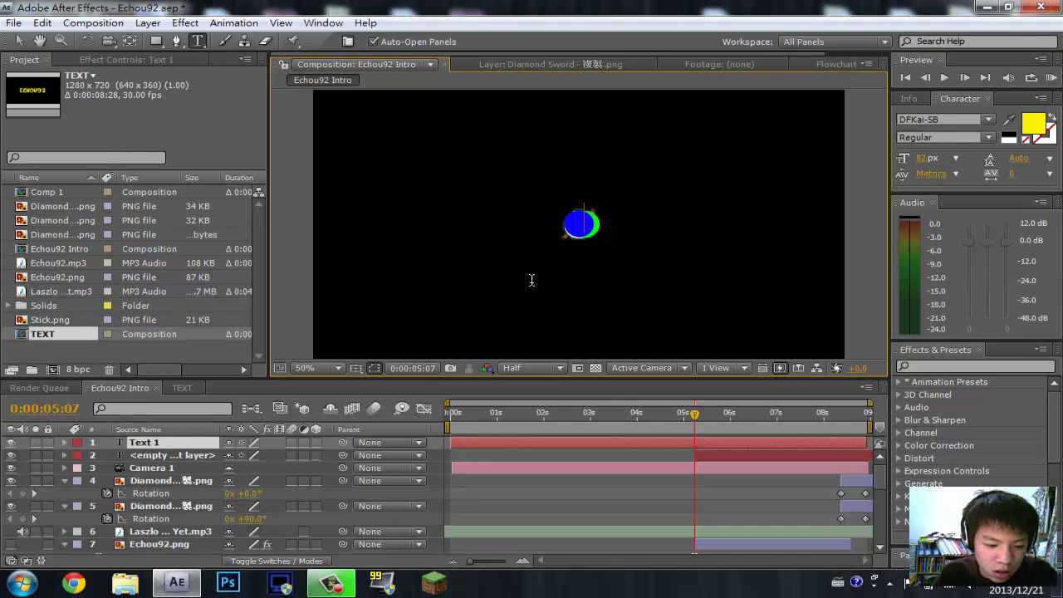
text(THE)
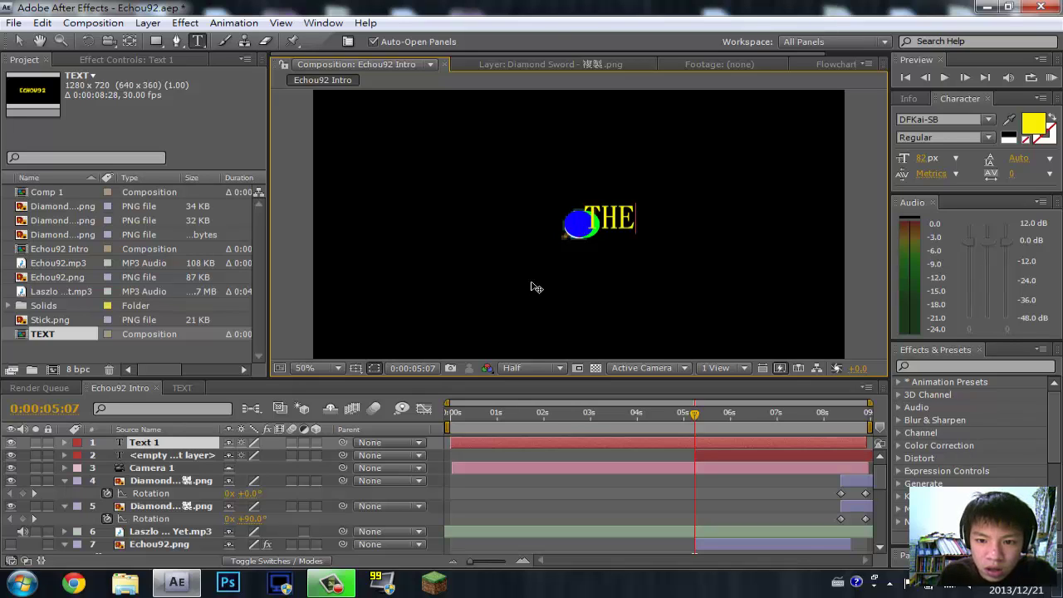
key(BackSpace)
key(BackSpace)
key(BackSpace)
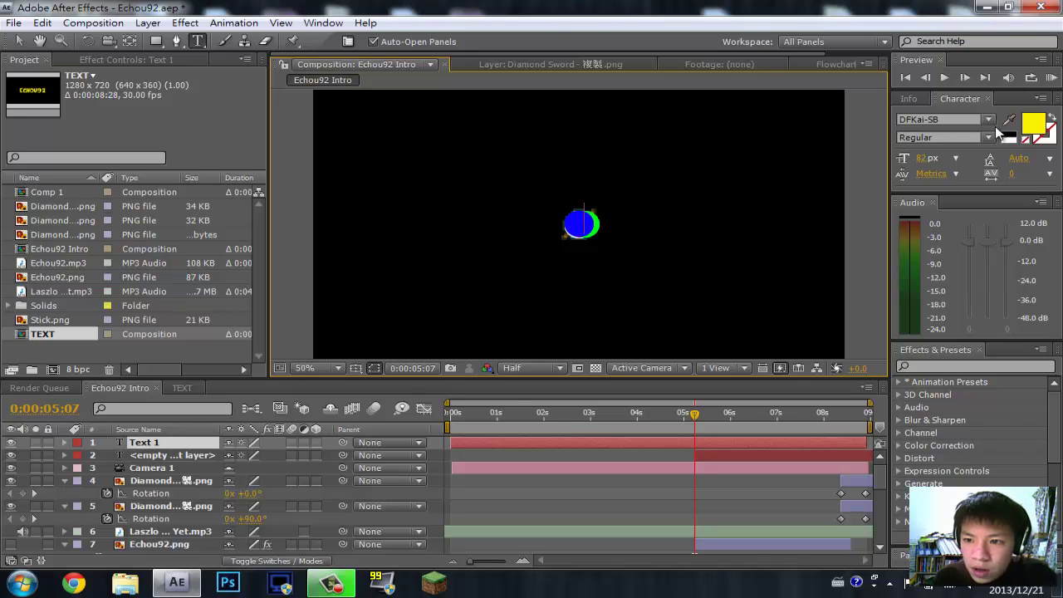
Set the new text layer's font to Brush Script Std
click(970, 119)
click(990, 119)
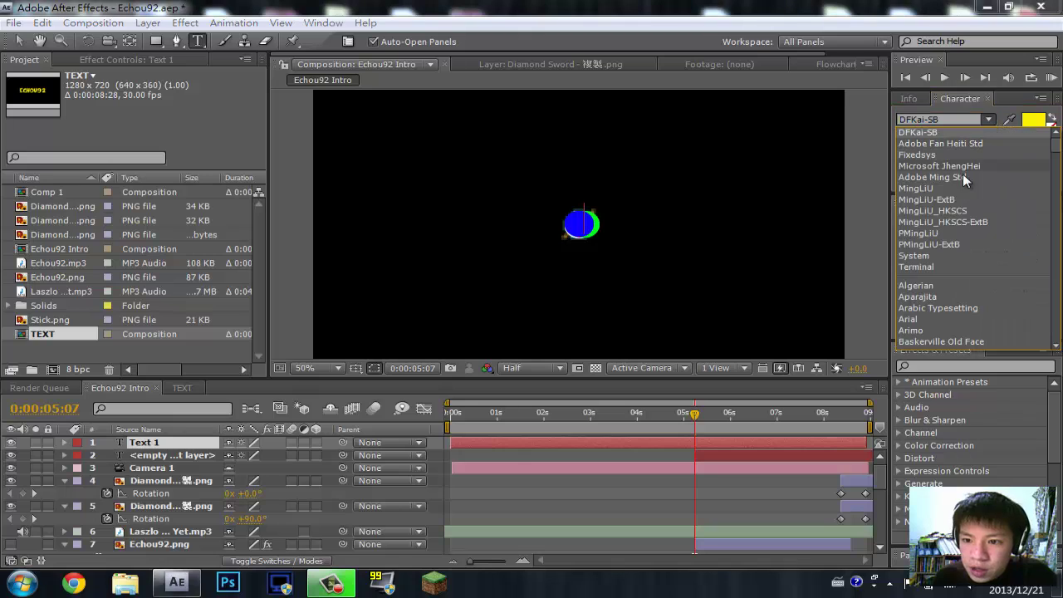
scroll(947, 309, down, 4)
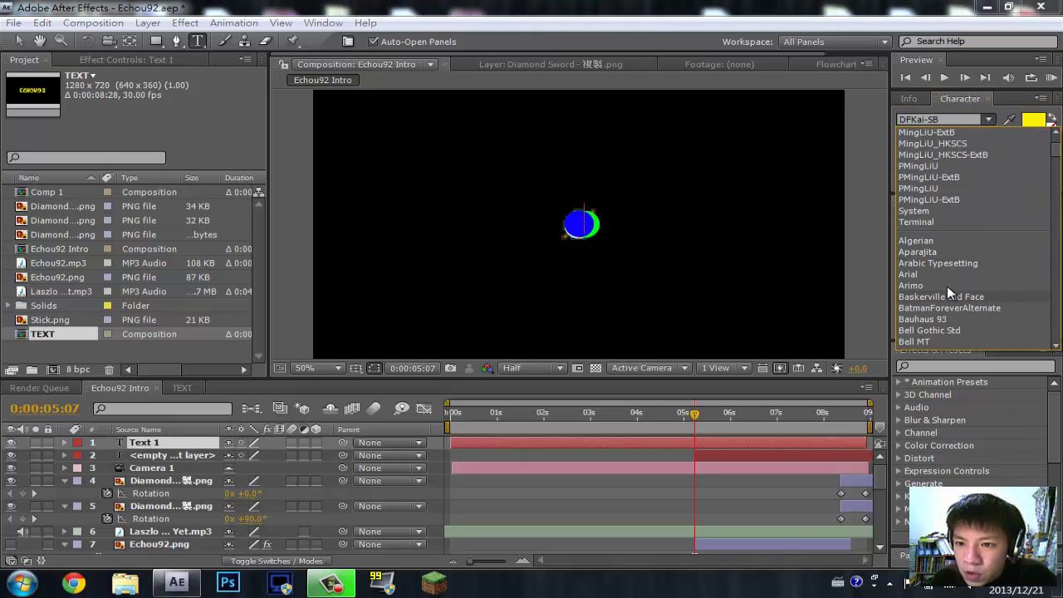
scroll(937, 236, down, 2)
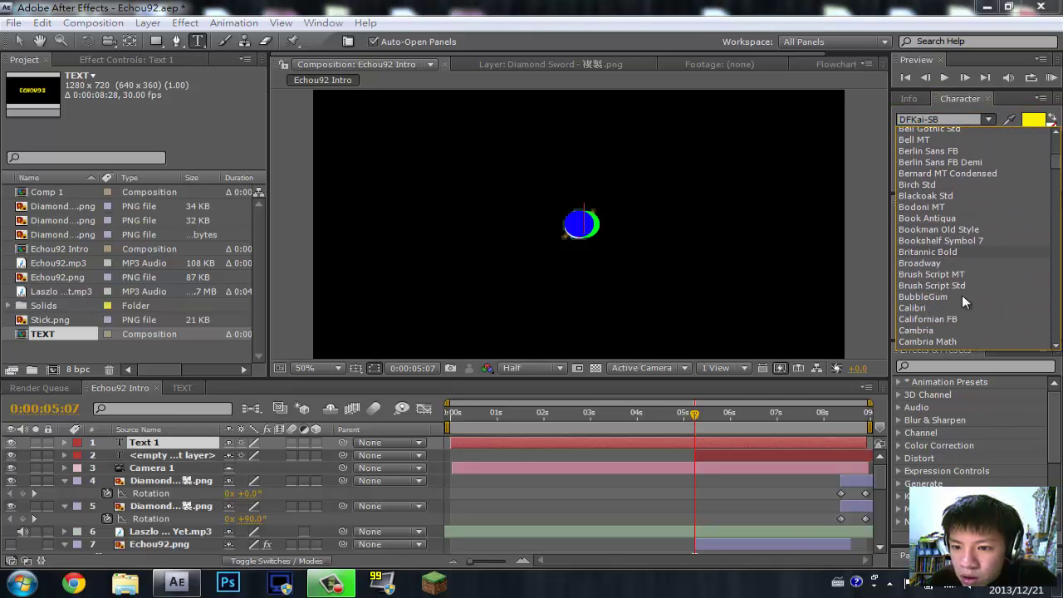
scroll(939, 291, down, 2)
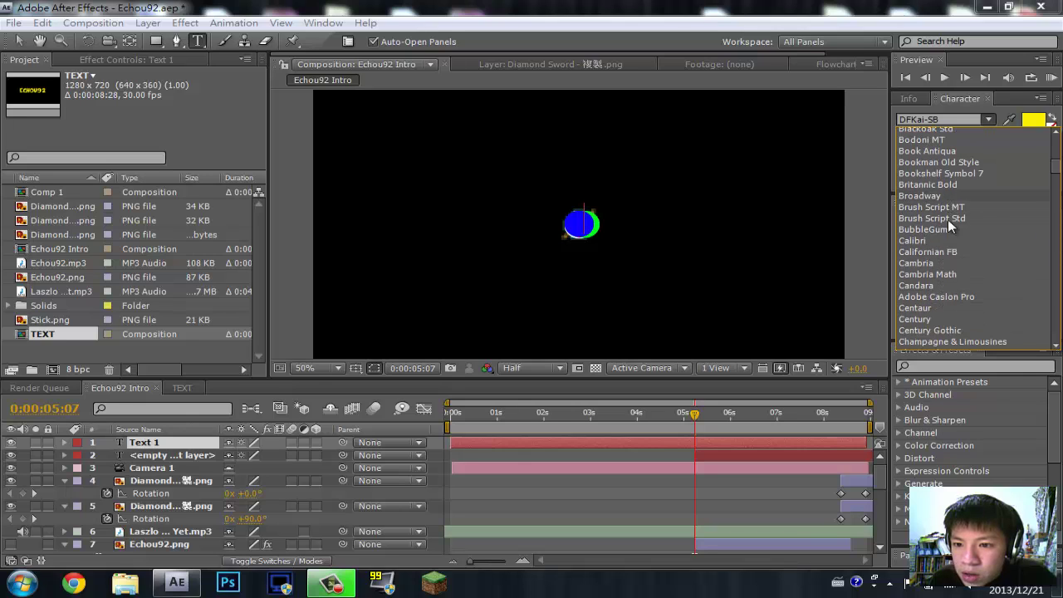
click(931, 218)
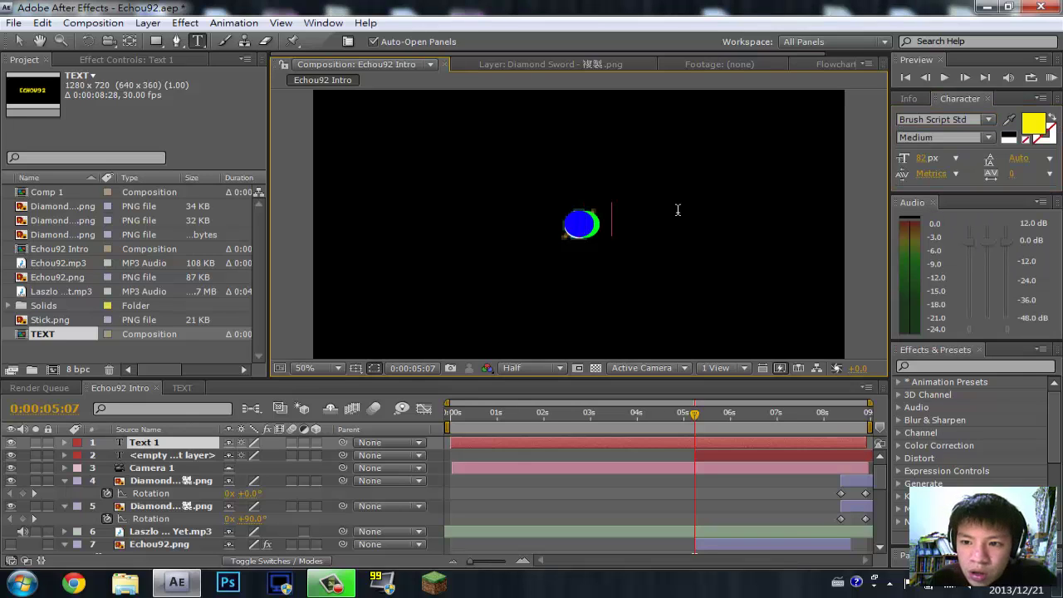
text(E)
key(BackSpace)
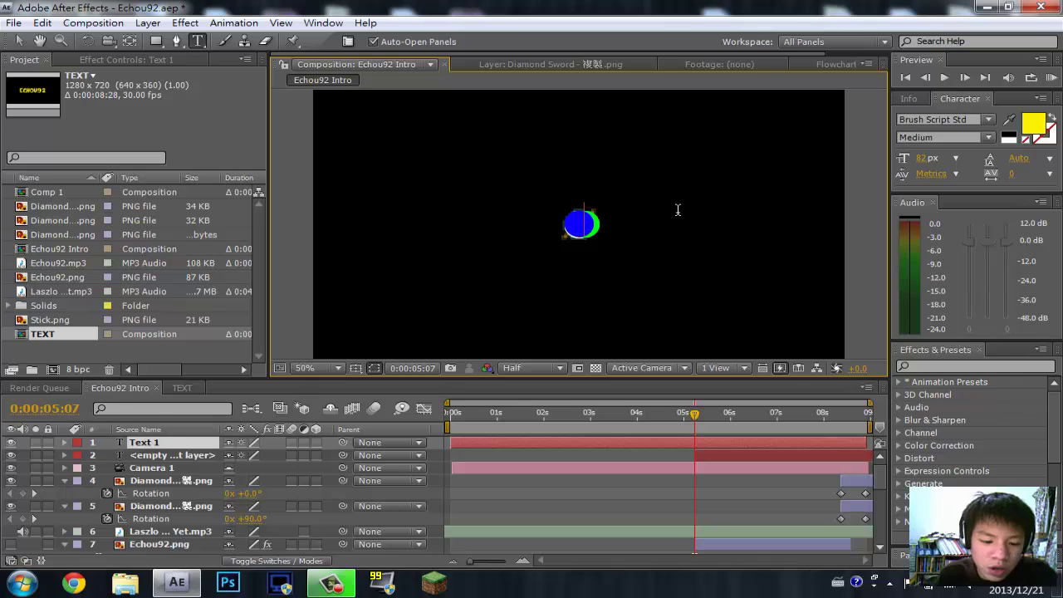
text(ECHOU)
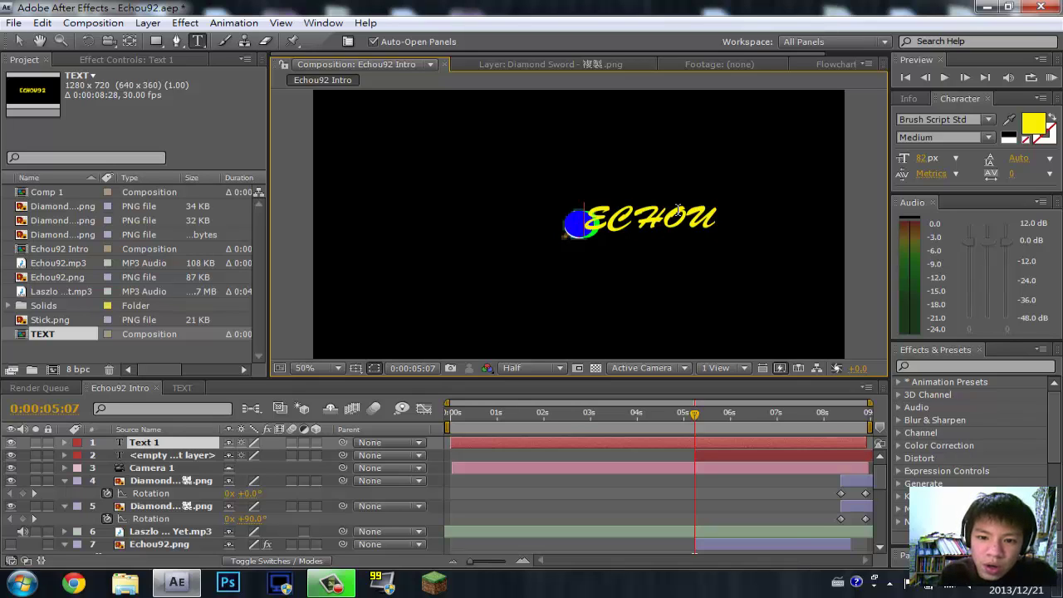
key(BackSpace)
key(BackSpace)
key(BackSpace)
key(BackSpace)
key(BackSpace)
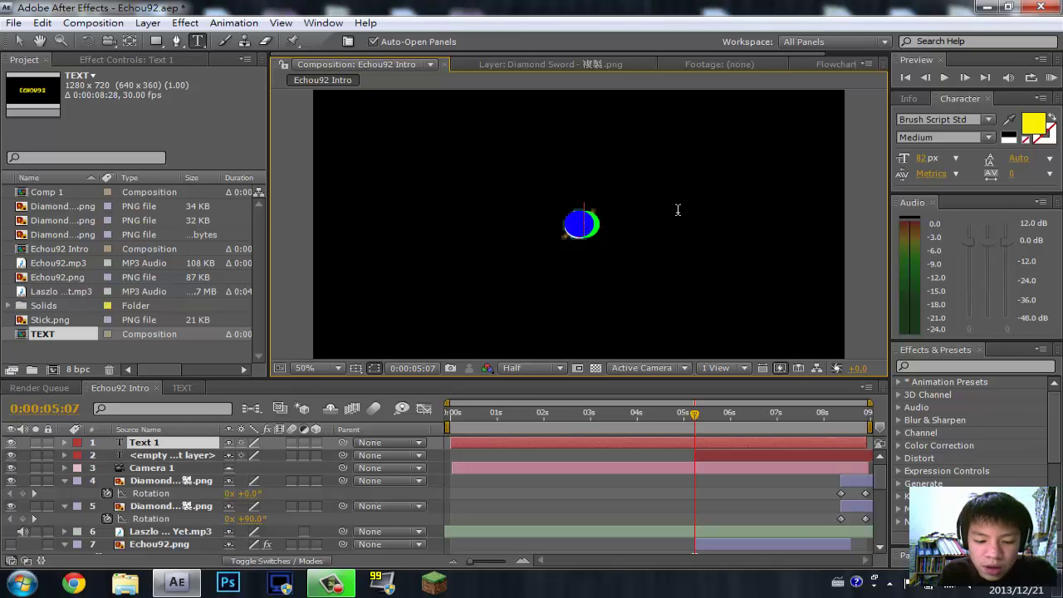
Enter the text THEHDTUTORIA;Z in the new text layer and move it to the centre of the frame
text(THEHDTU)
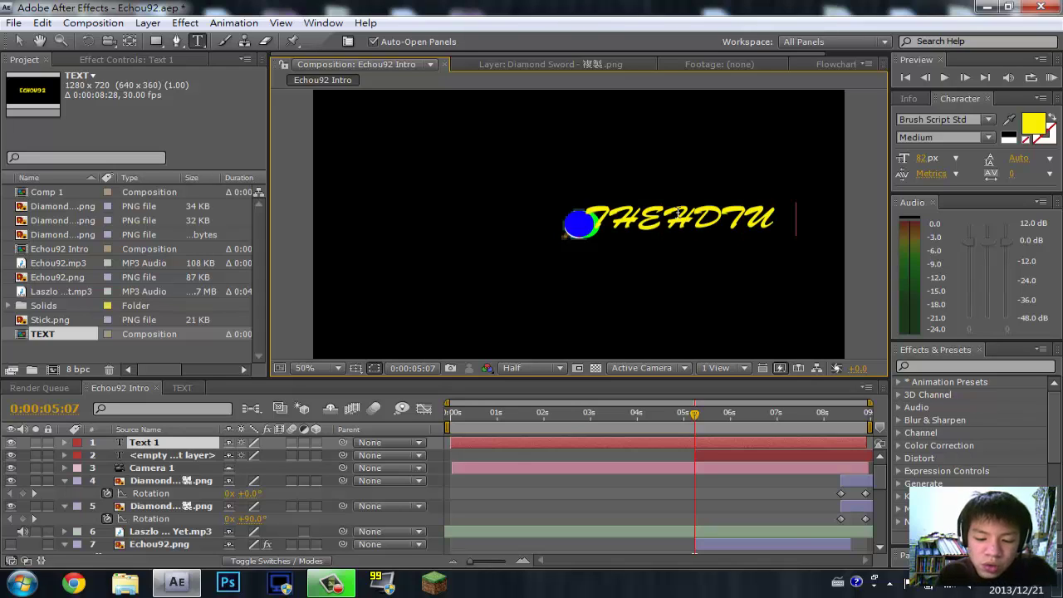
text(TOR)
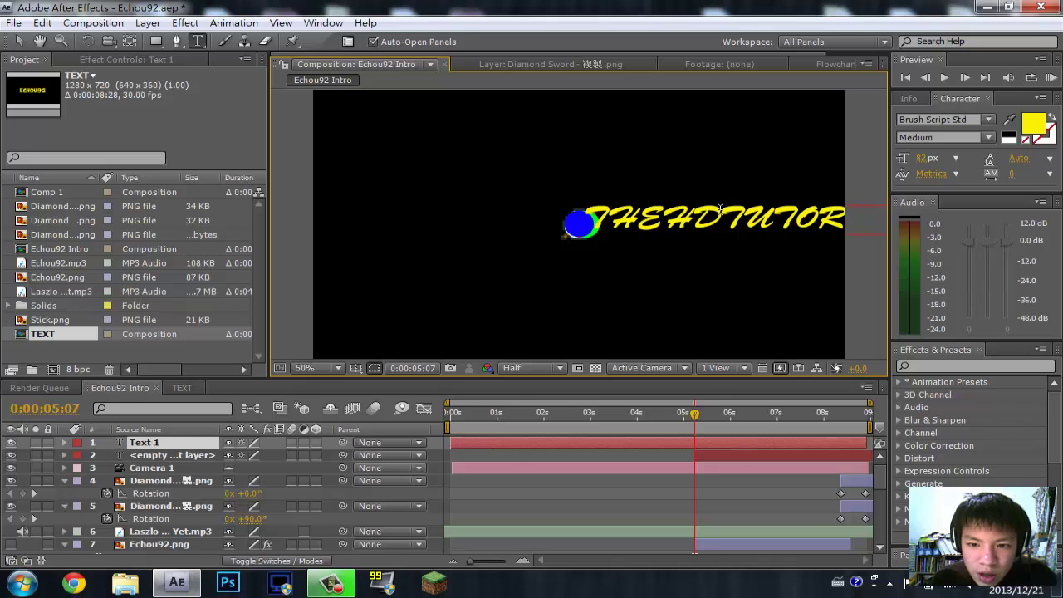
click(18, 41)
key(Caps_Lock)
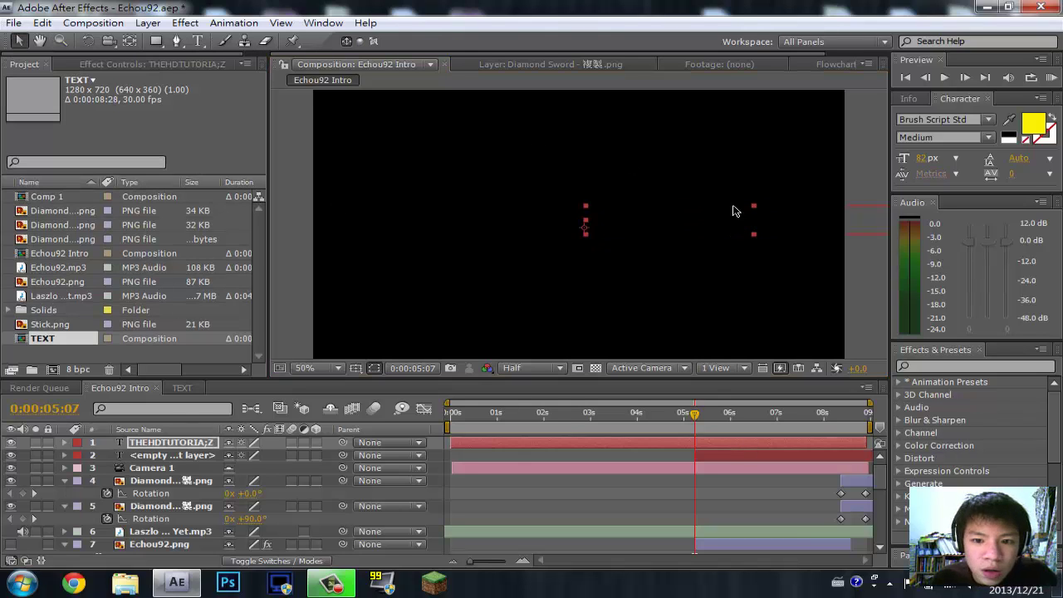
drag(745, 228, 579, 233)
key(Caps_Lock)
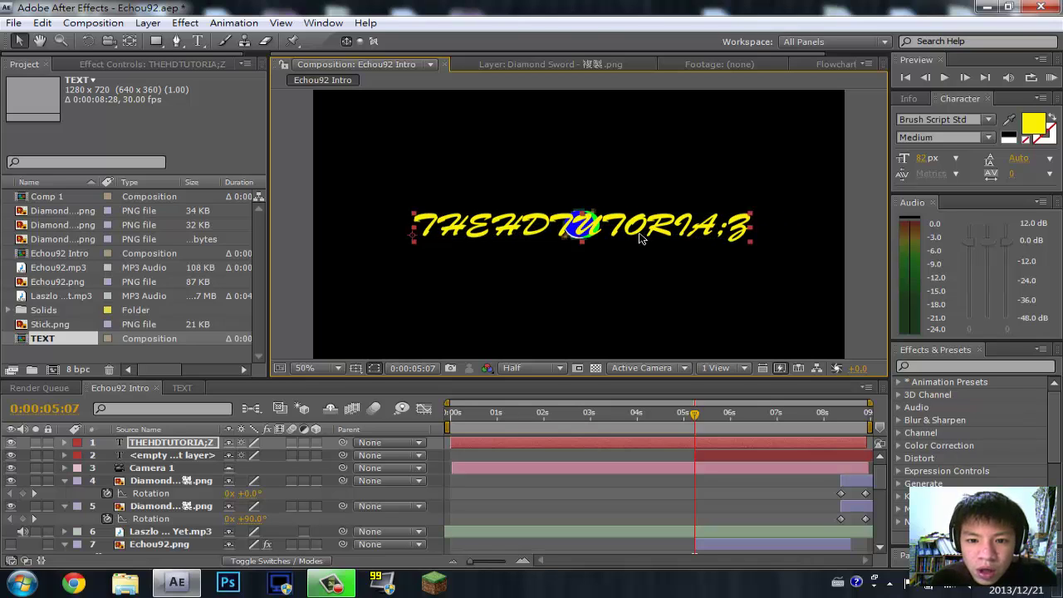
Replace the semicolon in the title with an l so the text reads THEHDTUTORIAlZ
click(198, 41)
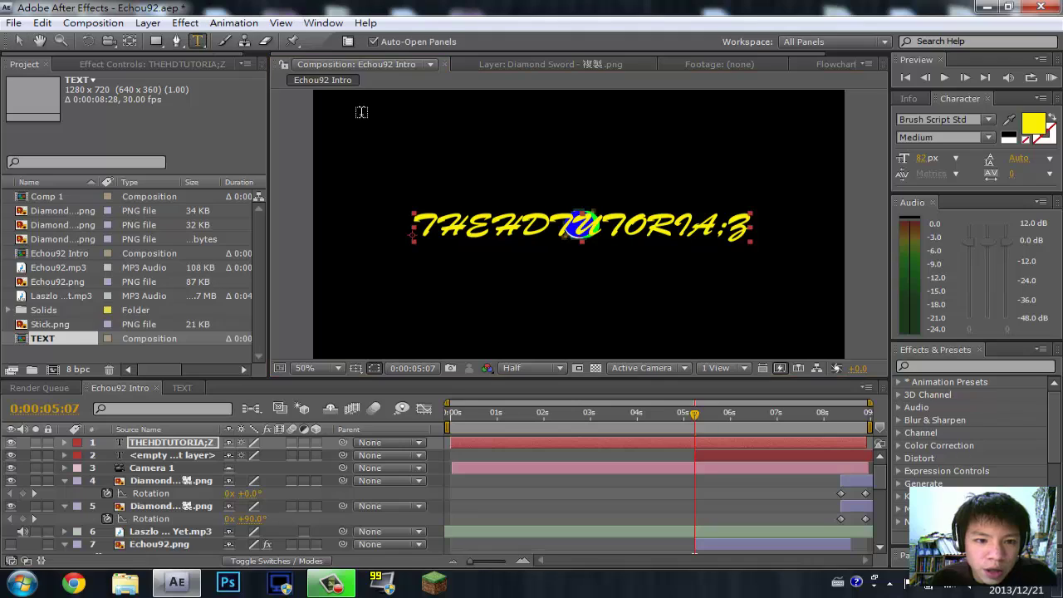
click(586, 224)
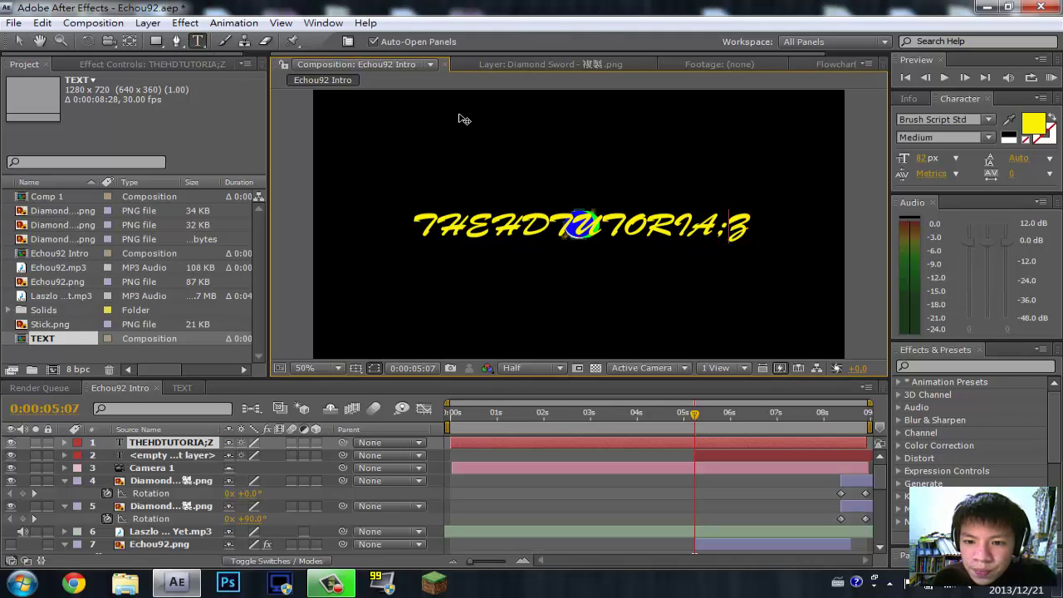
key(BackSpace)
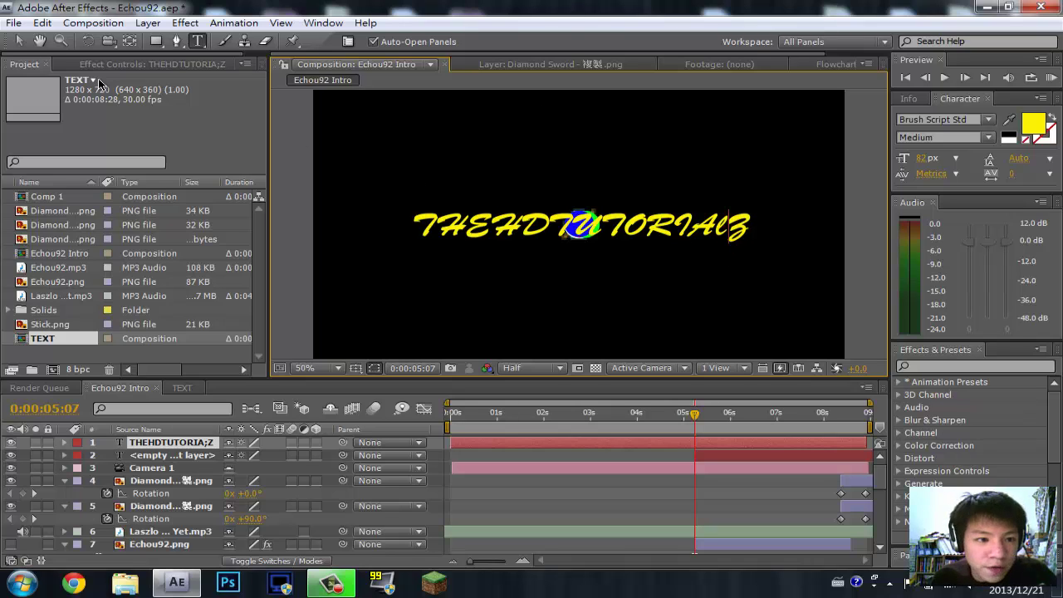
click(19, 41)
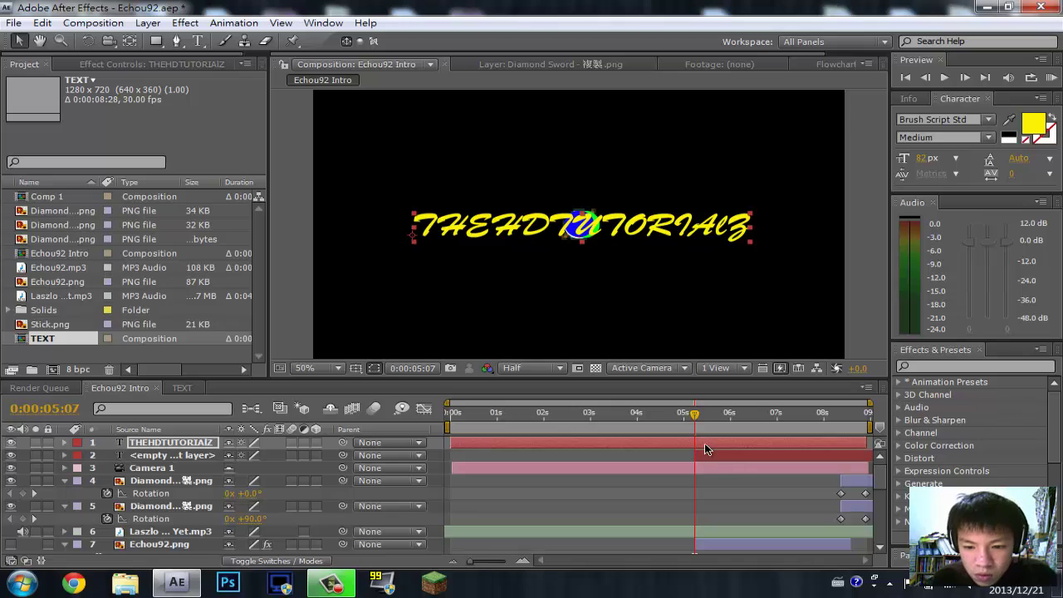
Make the THEHDTUTORIAlZ layer start at 0:00:05:07 and delete the empty text layer
key(alt+bracketleft)
drag(689, 443, 696, 442)
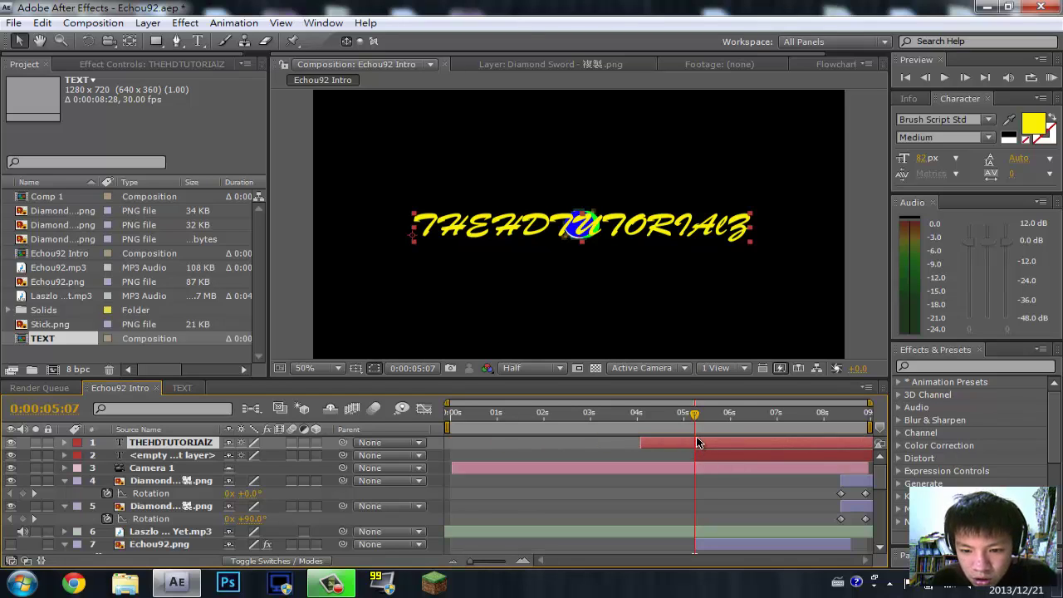
key(alt+bracketleft)
click(751, 455)
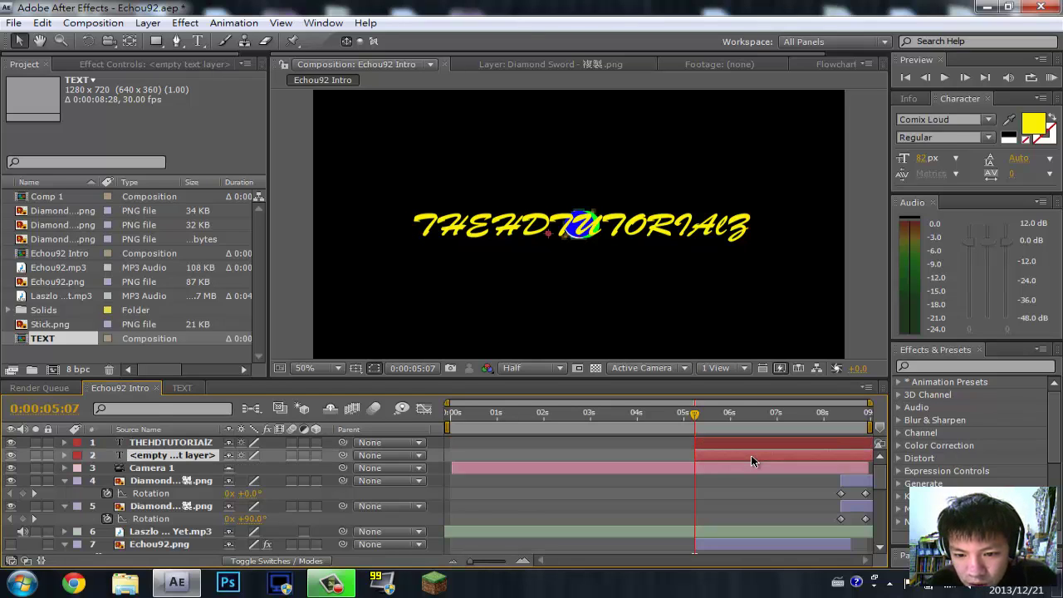
key(Delete)
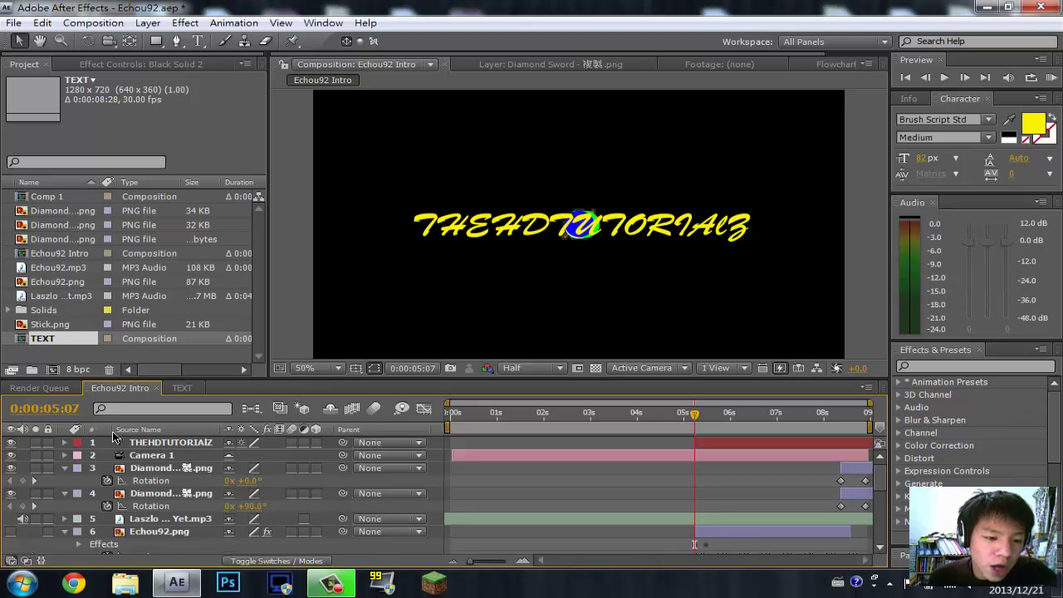
Enable Scale keyframing for the THEHDTUTORIAlZ layer with a 100% keyframe at 0:00:05:07
click(65, 441)
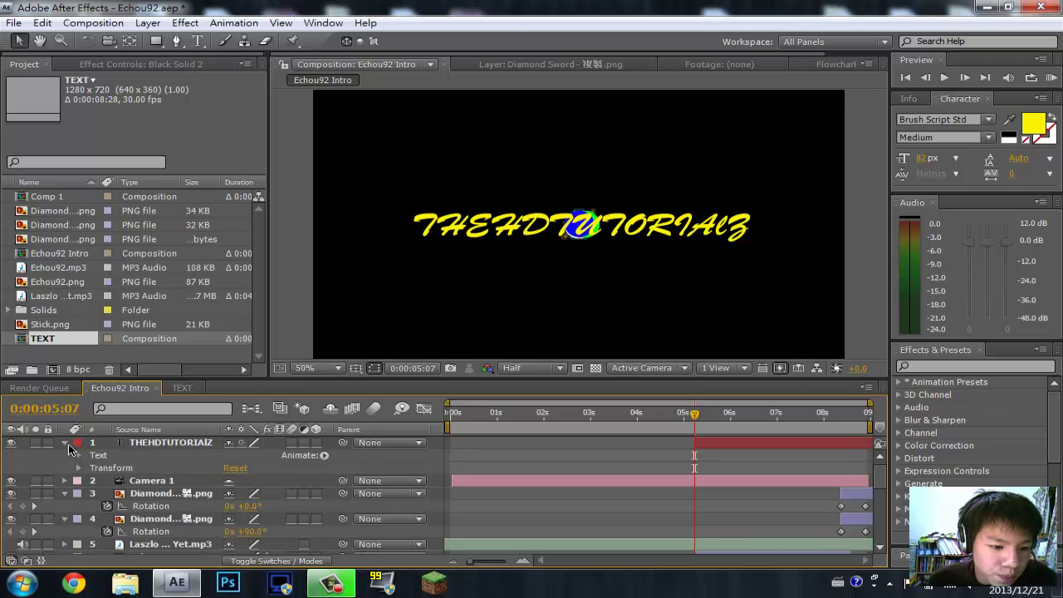
click(65, 442)
key(s)
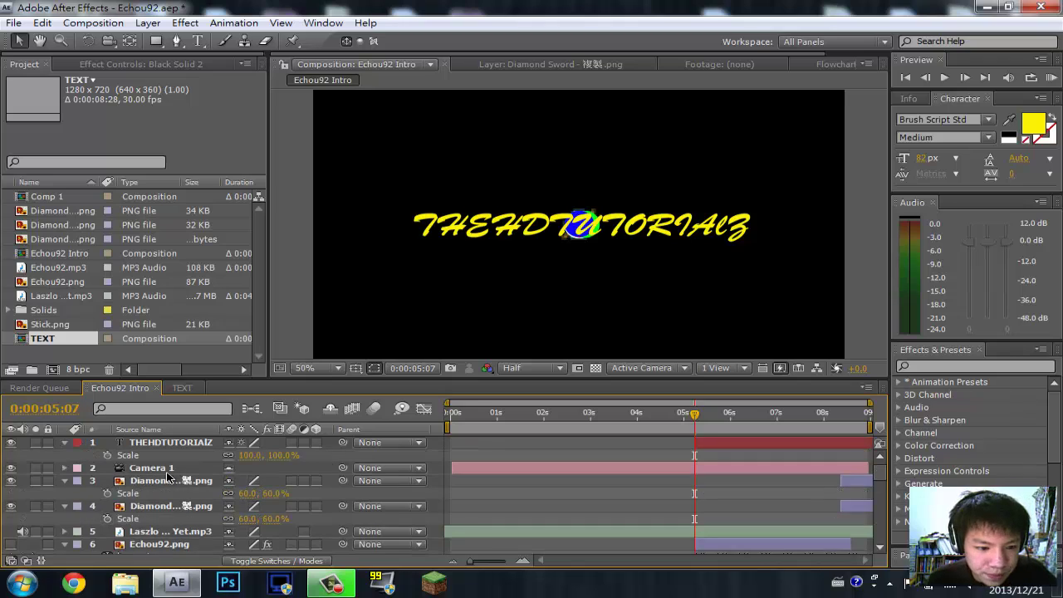
click(107, 455)
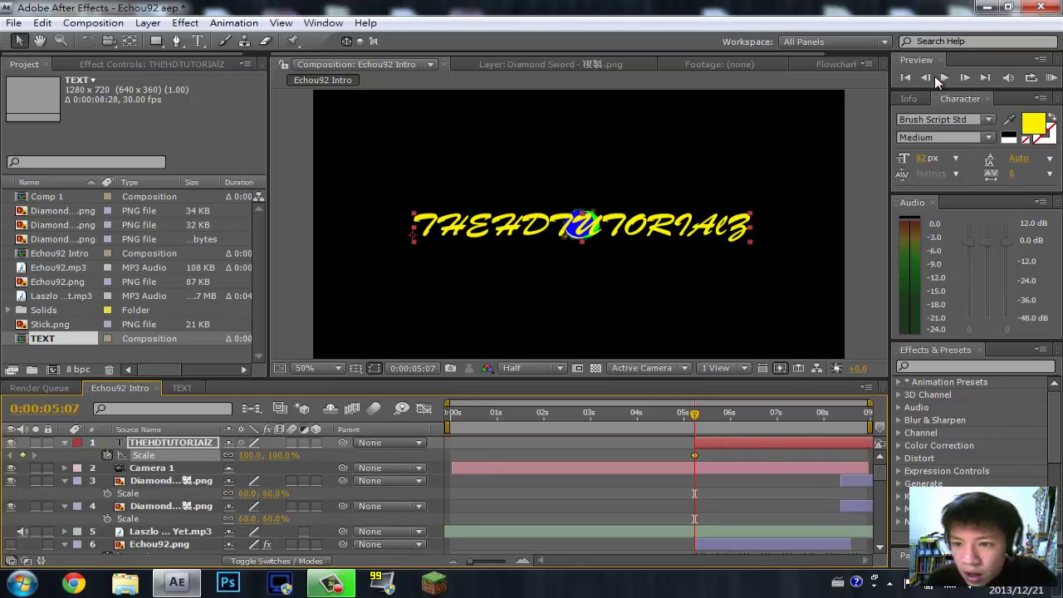
Add a 110% Scale keyframe to the title layer at 0:00:05:11
click(964, 77)
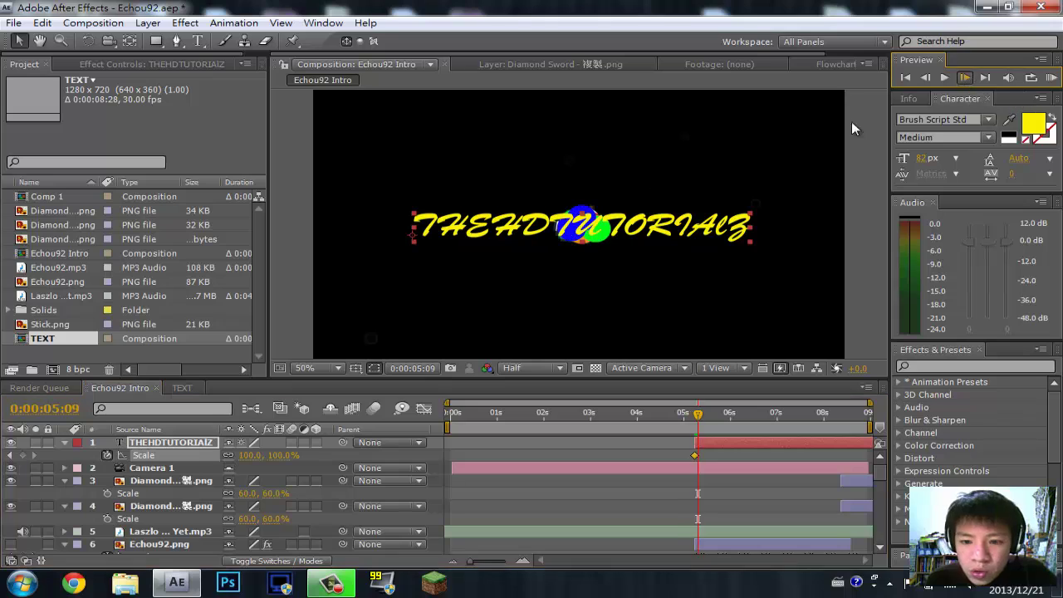
click(964, 77)
click(964, 77)
click(964, 77)
click(249, 455)
text(110)
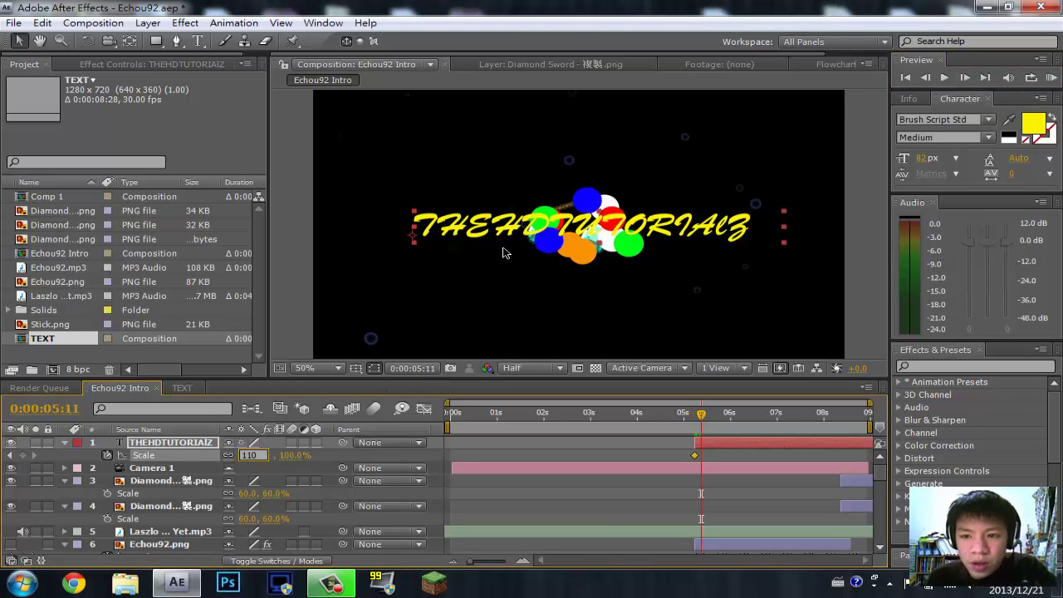
key(Return)
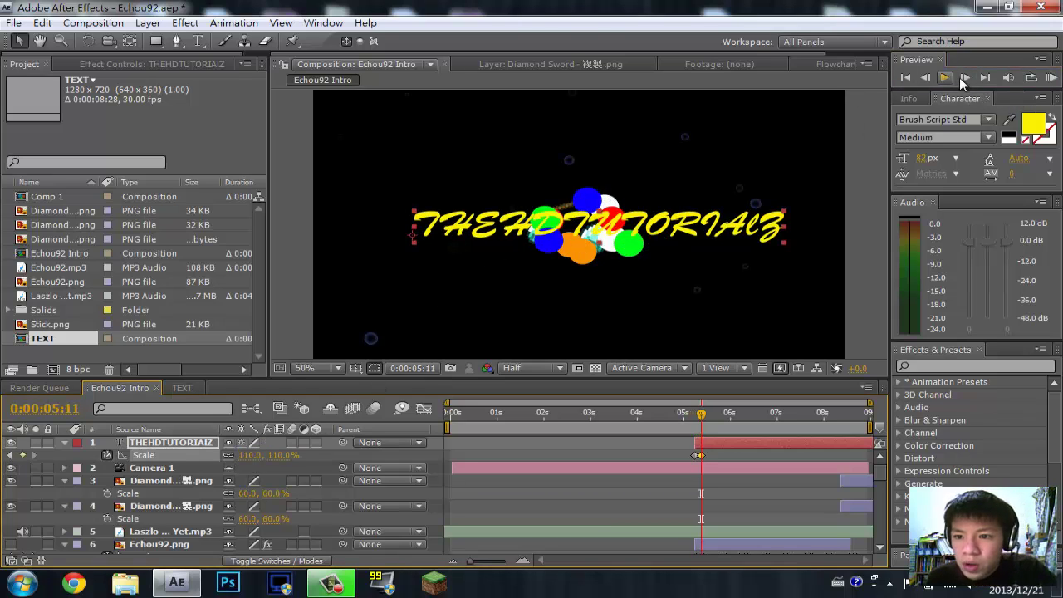
Bring the title layer's Scale back to 100% with a keyframe at 0:00:05:13
click(961, 77)
click(962, 77)
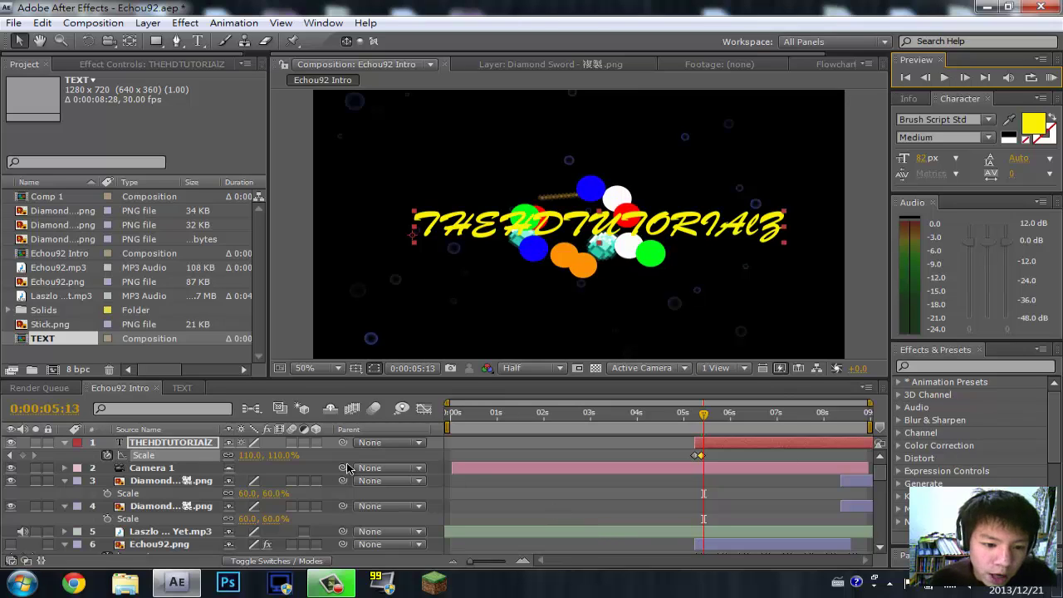
click(249, 455)
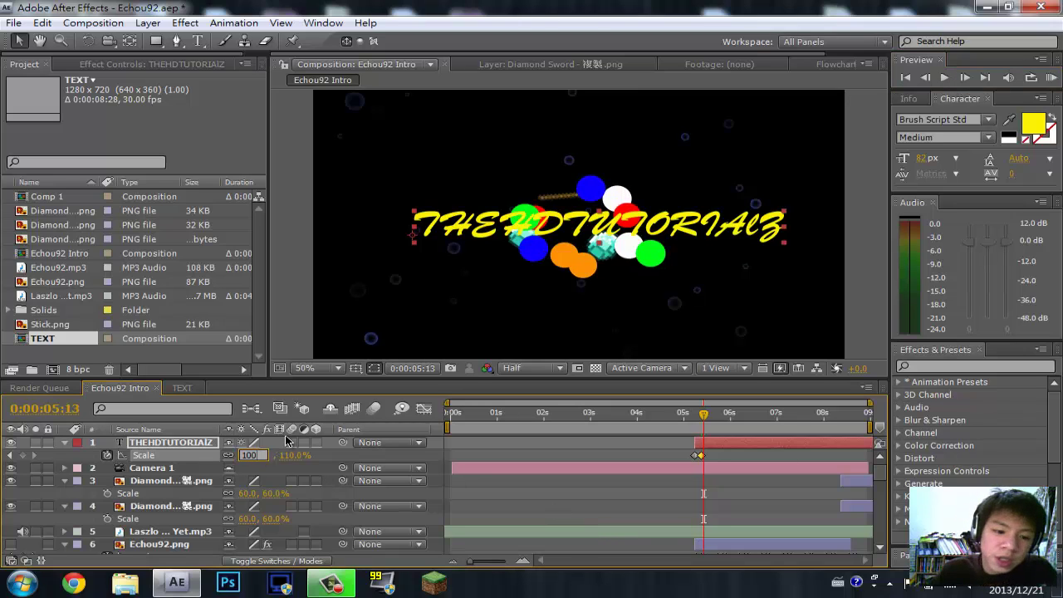
text(100)
key(Return)
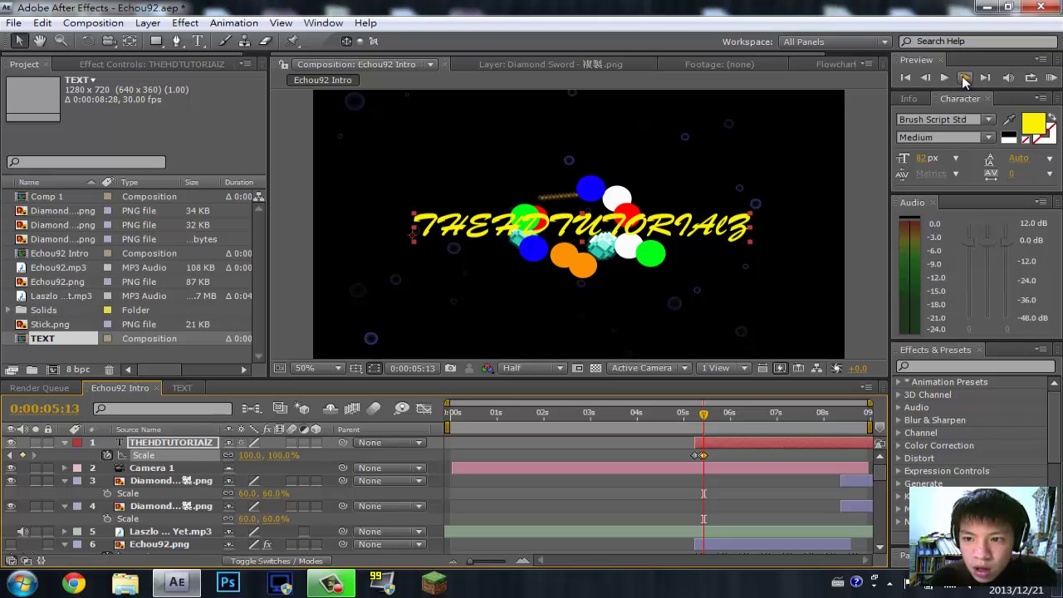
Add a 100% Scale keyframe to the title layer at 0:00:05:25
click(963, 78)
click(963, 78)
click(963, 77)
click(965, 78)
click(965, 77)
click(965, 78)
click(965, 78)
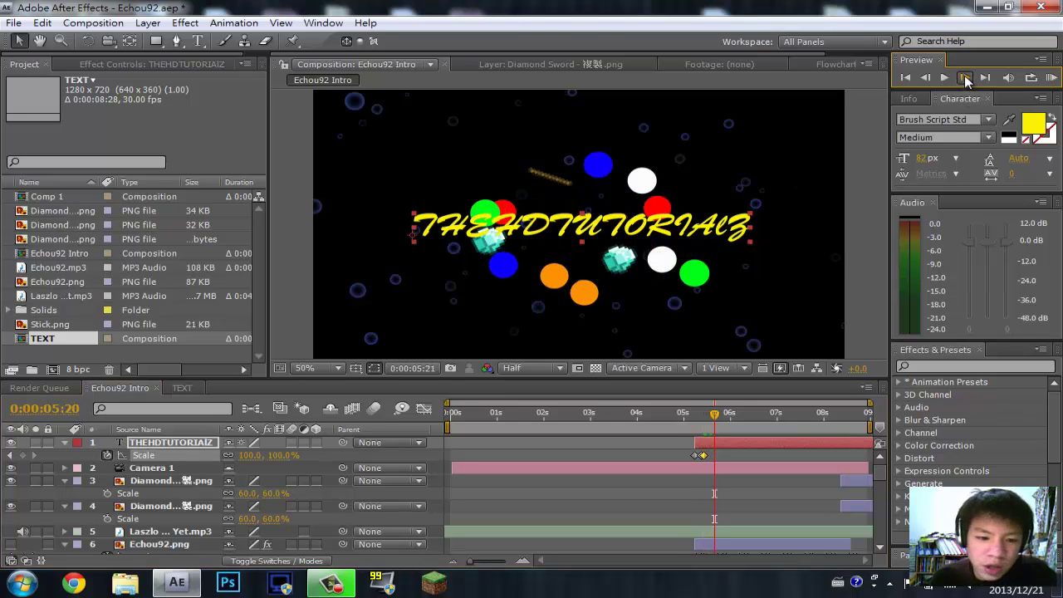
click(965, 78)
click(965, 78)
click(965, 78)
click(965, 78)
click(965, 78)
click(250, 455)
text(11)
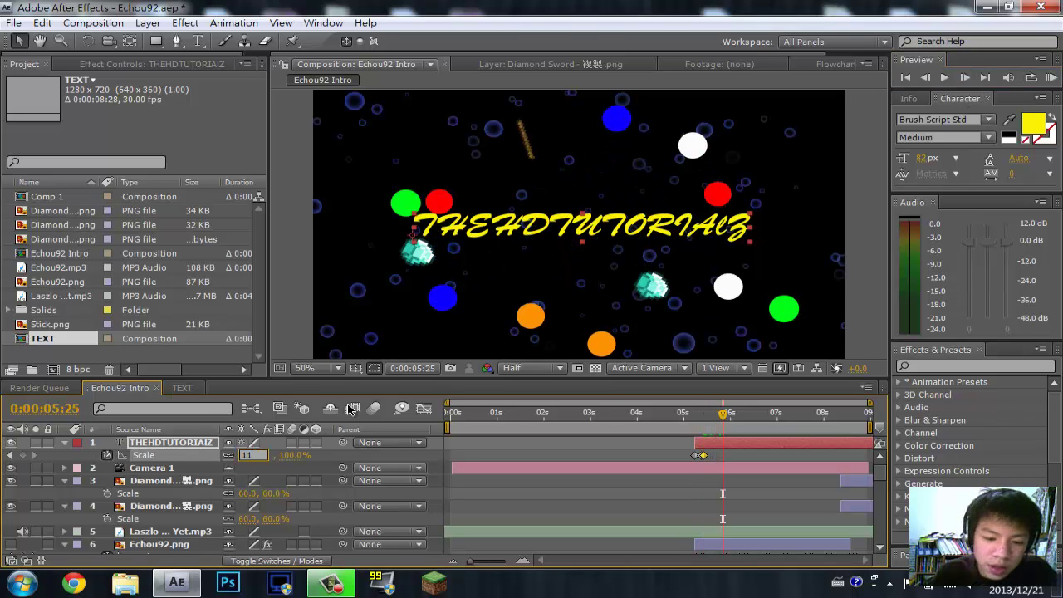
text(0)
key(Return)
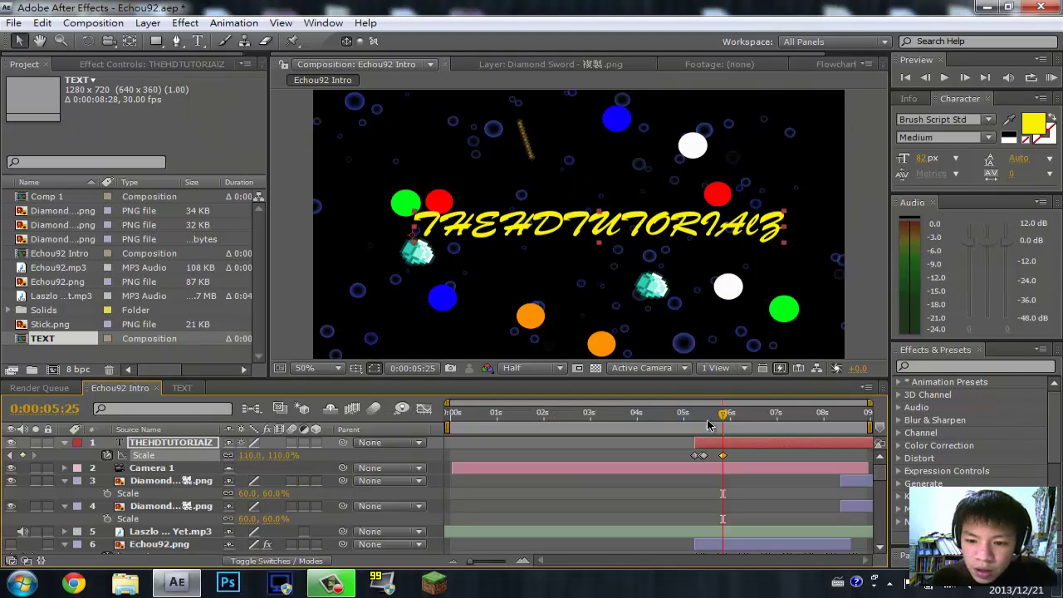
click(252, 455)
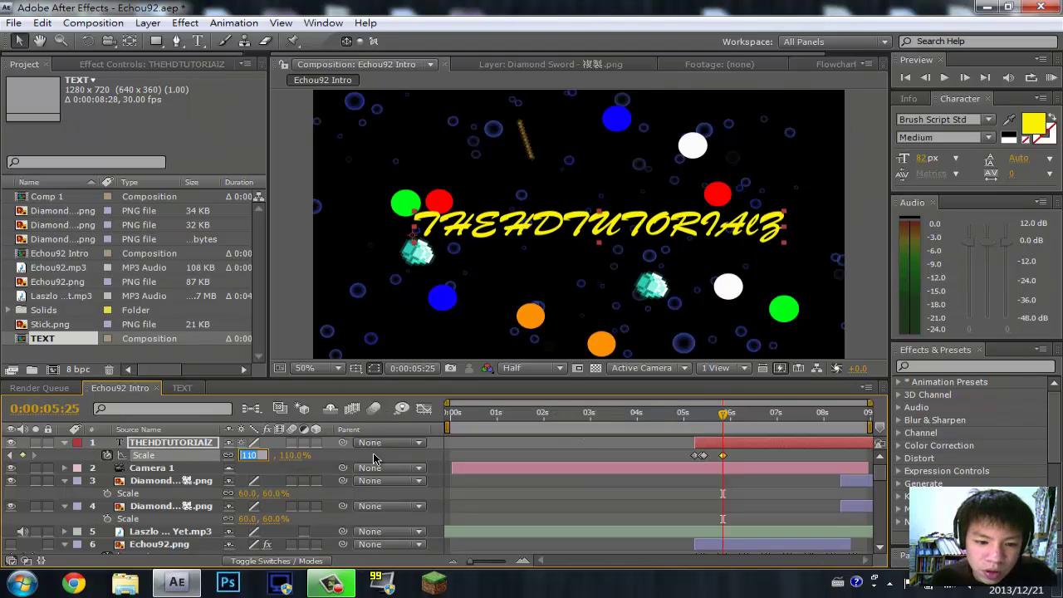
text(100)
key(Return)
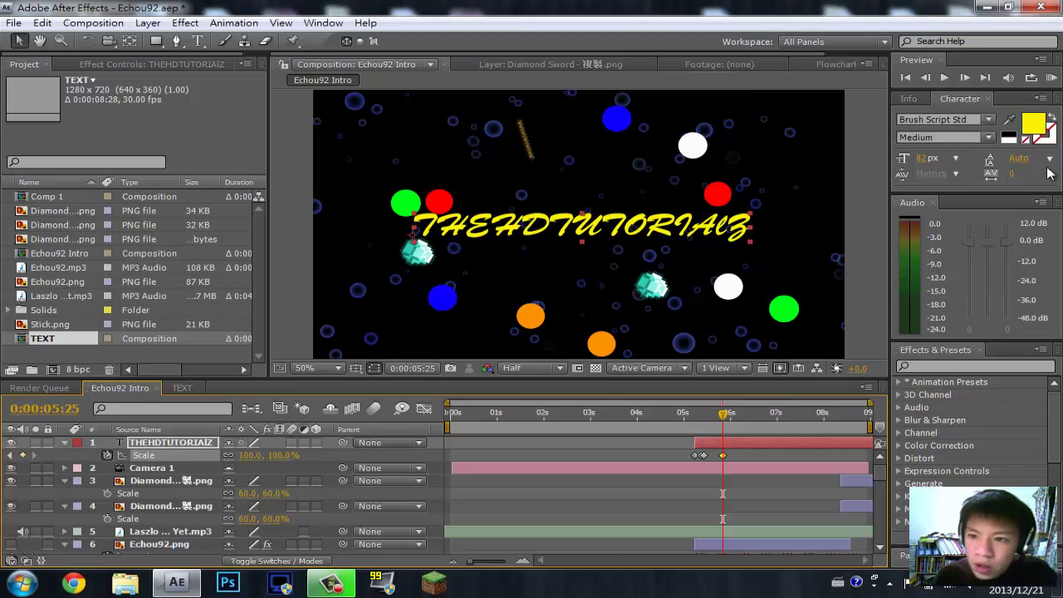
Add a 110% Scale keyframe to the title layer at 0:00:06:00
click(964, 77)
click(964, 77)
click(964, 77)
click(964, 77)
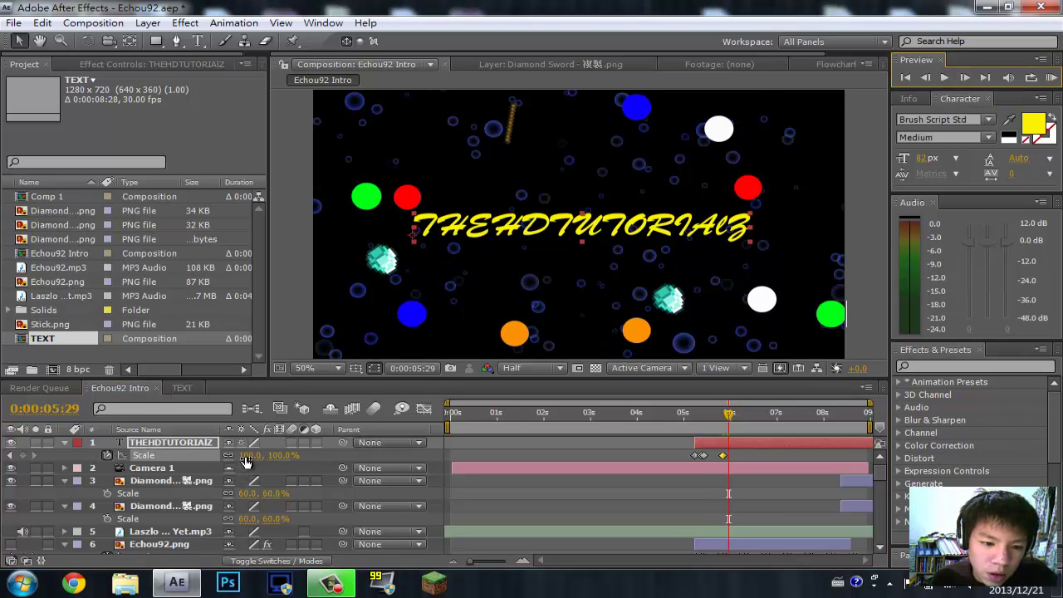
click(249, 456)
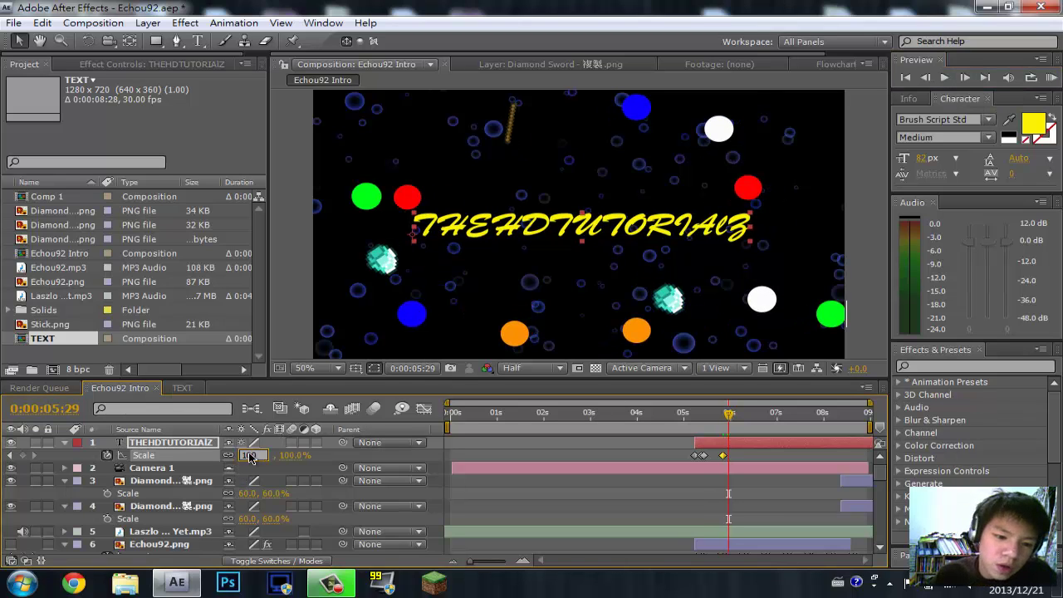
key(Return)
click(964, 78)
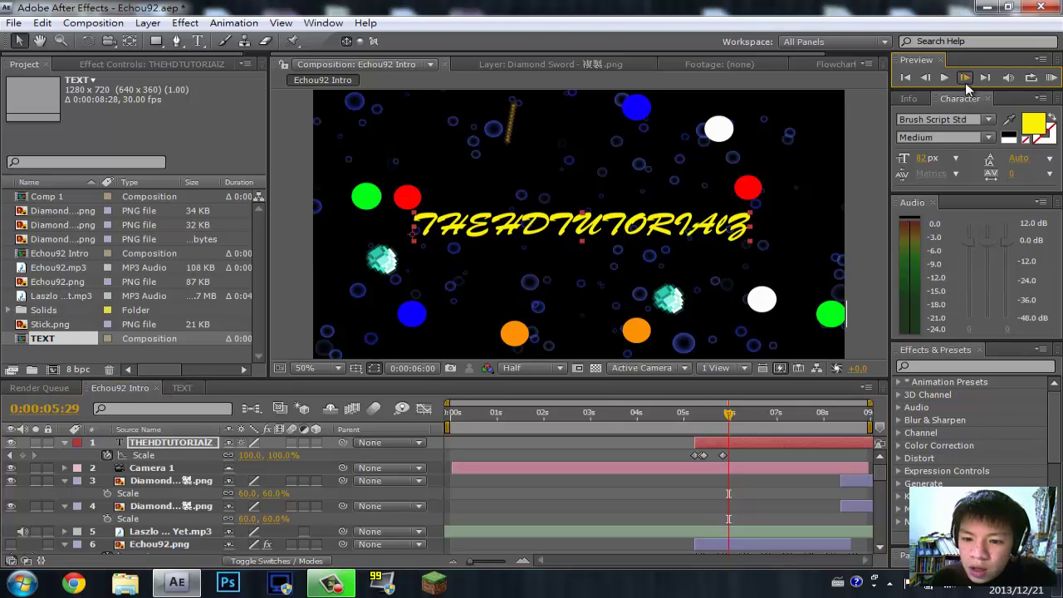
click(964, 77)
click(965, 77)
click(964, 77)
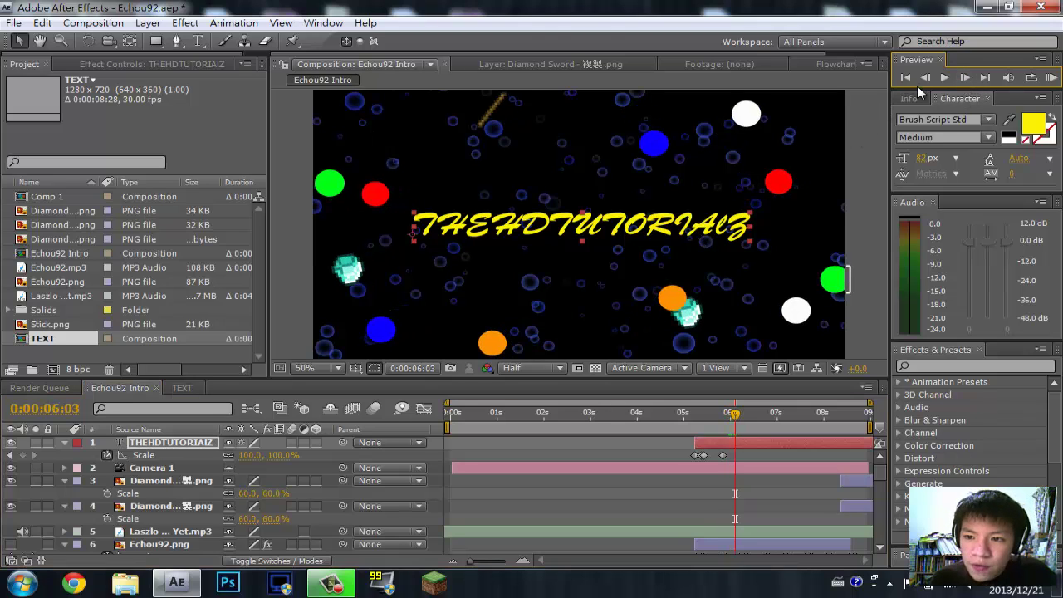
click(924, 77)
click(924, 77)
click(924, 77)
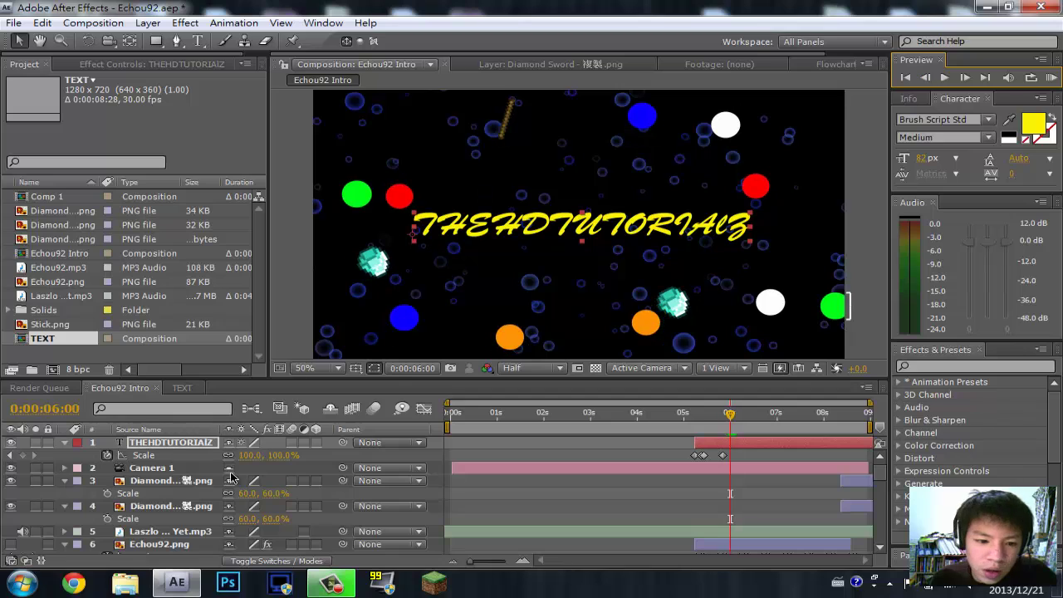
click(249, 455)
text(110)
key(Return)
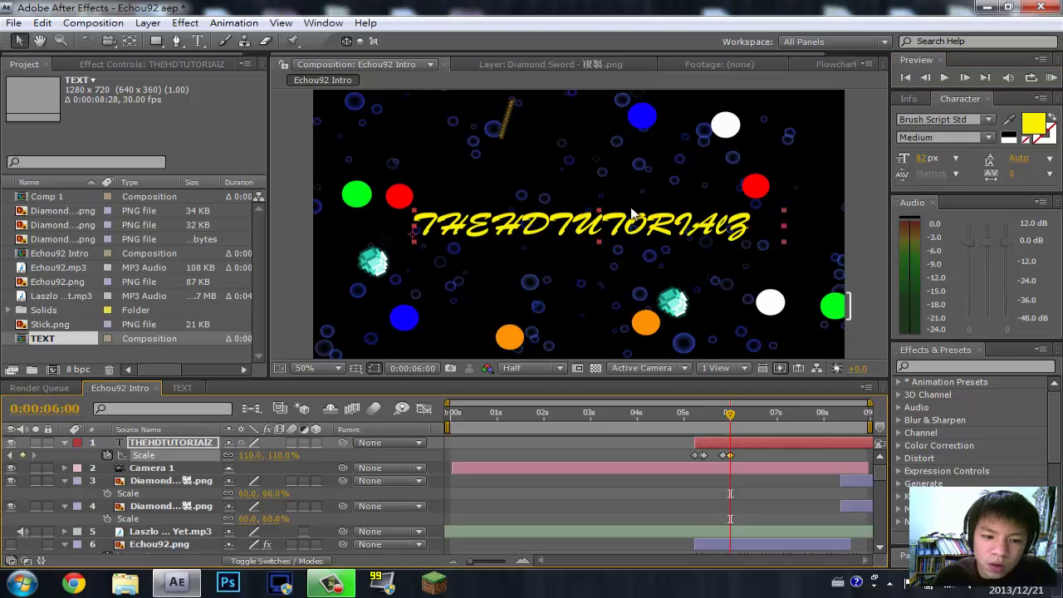
Bring the title layer's Scale back to 100% with a keyframe at 0:00:06:04
click(965, 77)
click(965, 78)
click(965, 77)
click(965, 77)
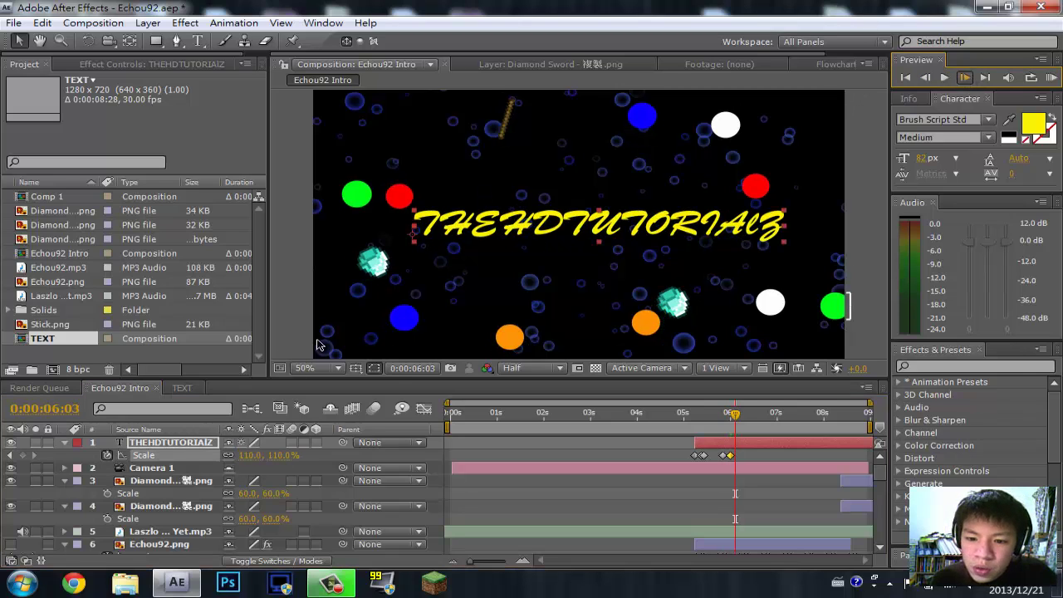
click(249, 455)
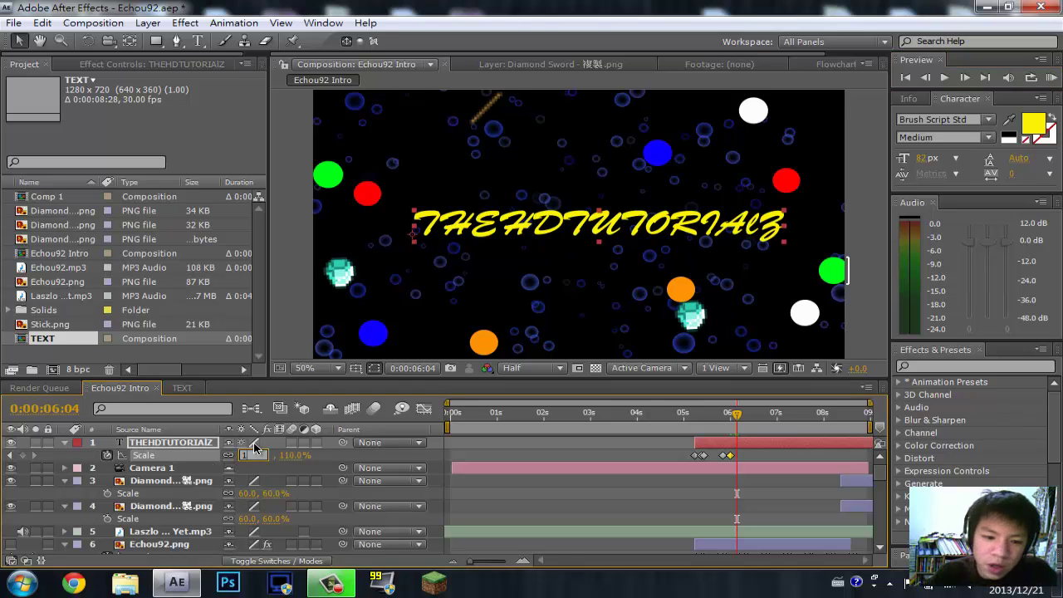
text(100)
key(Return)
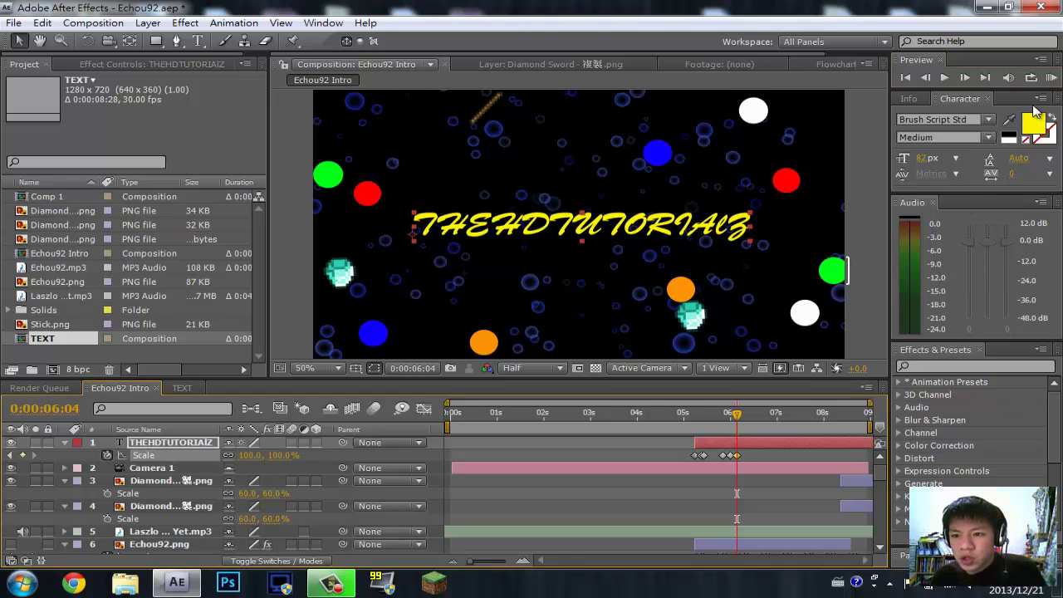
Run a RAM preview of the Echou92 Intro composition to check the title's pulsing scale
click(1051, 78)
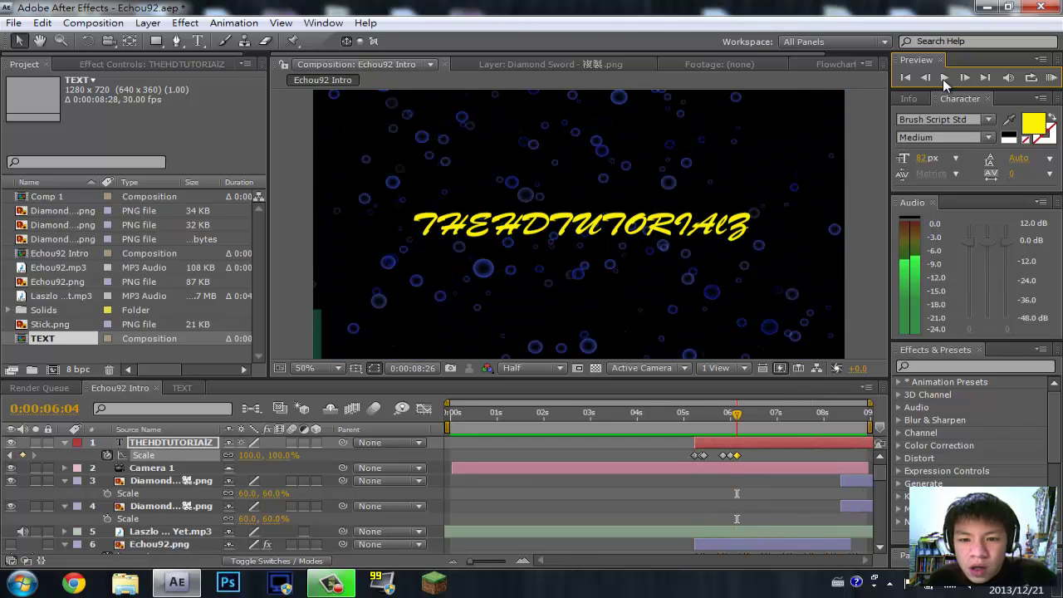
click(944, 77)
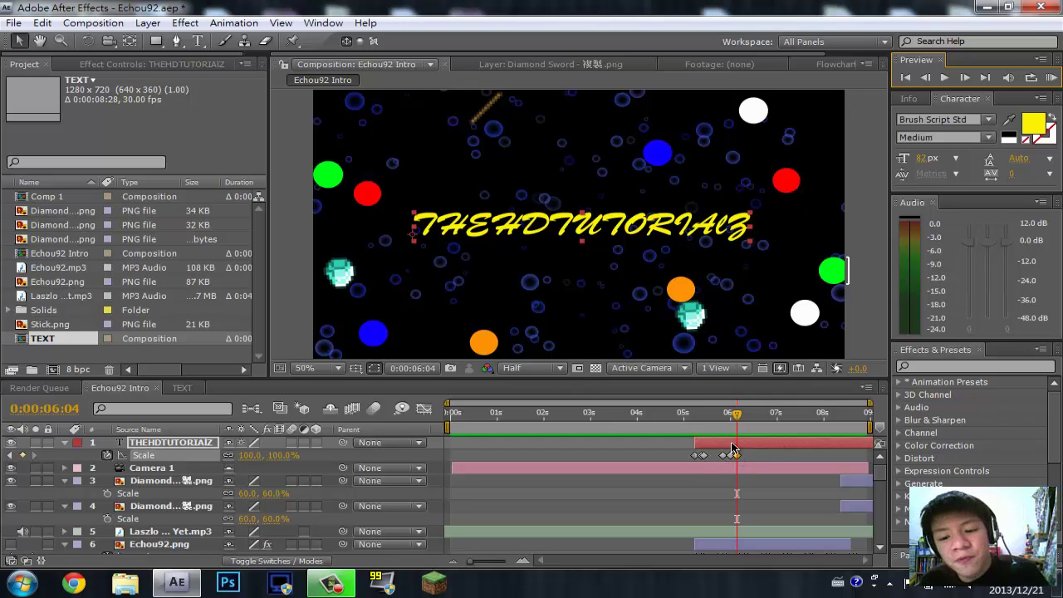
Undo the last Scale keyframe on the title layer
key(ctrl+z)
key(ctrl+z)
key(ctrl+z)
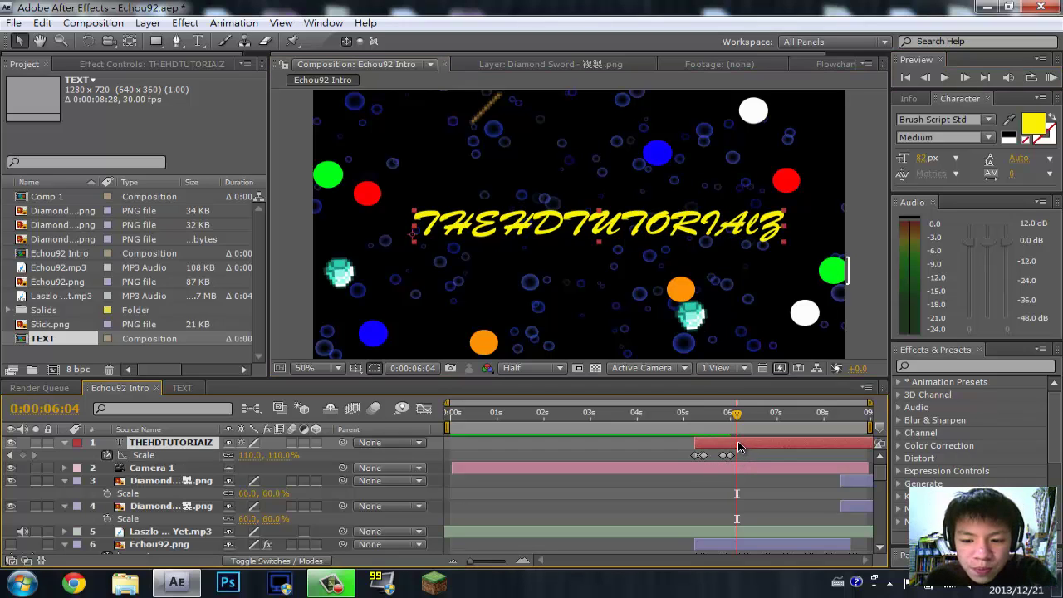
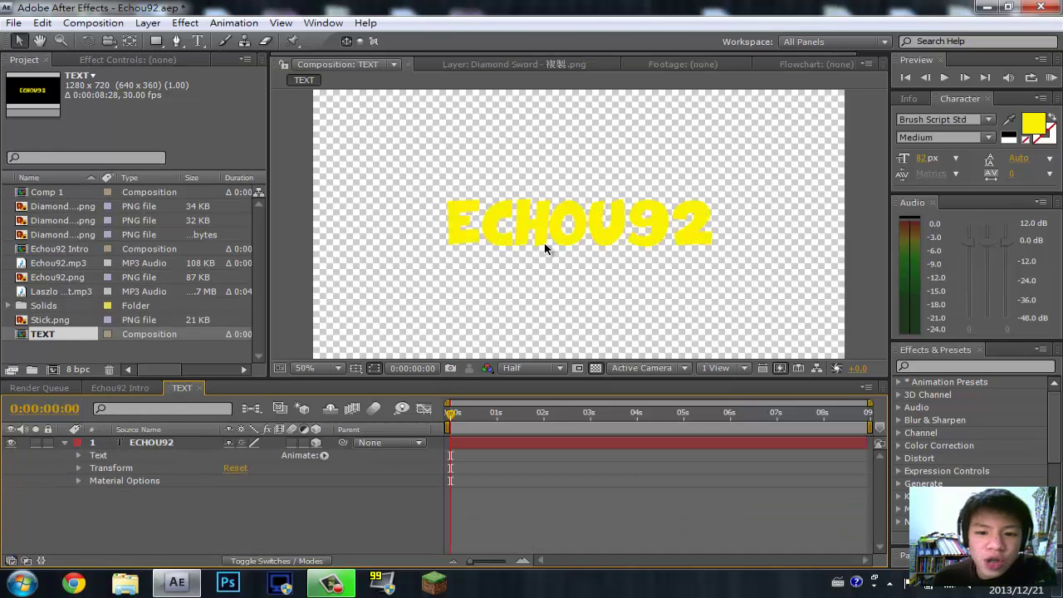
Examine the ECHOU92 text layer in the TEXT composition and compare it with the Echou92 Intro composition
click(533, 225)
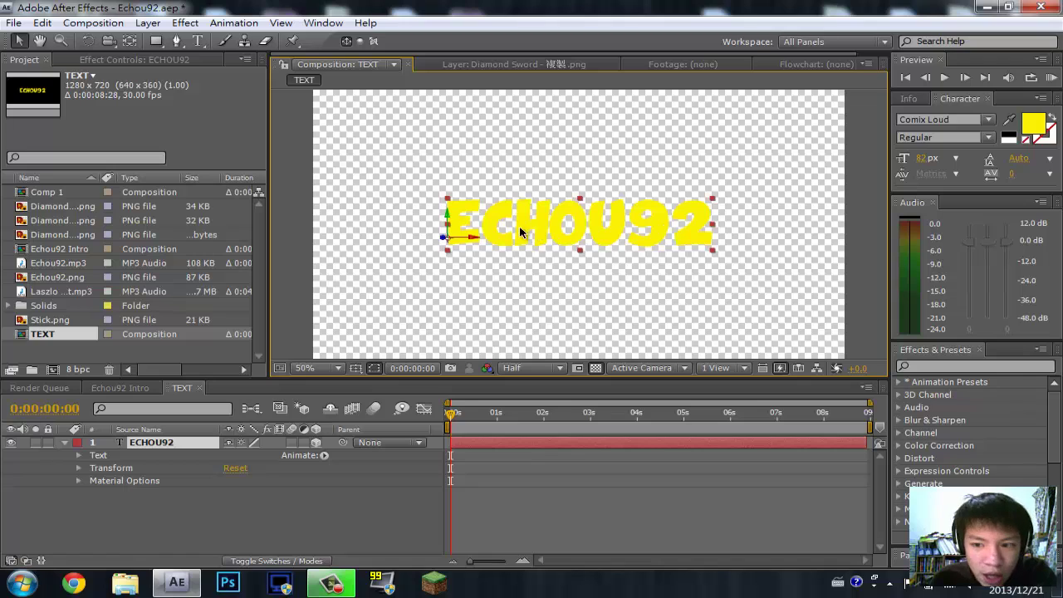
click(478, 312)
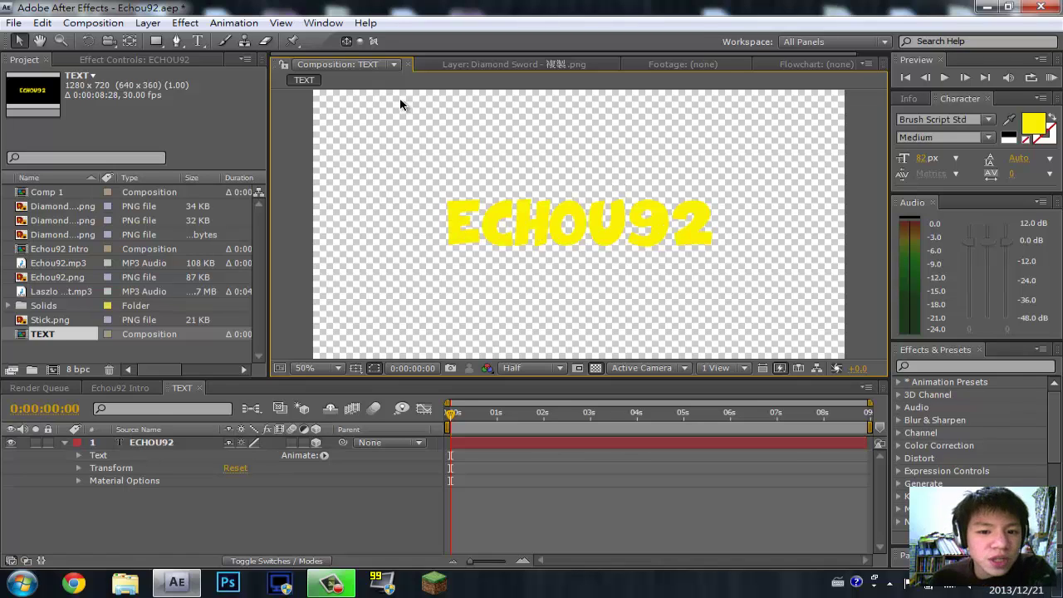
click(118, 387)
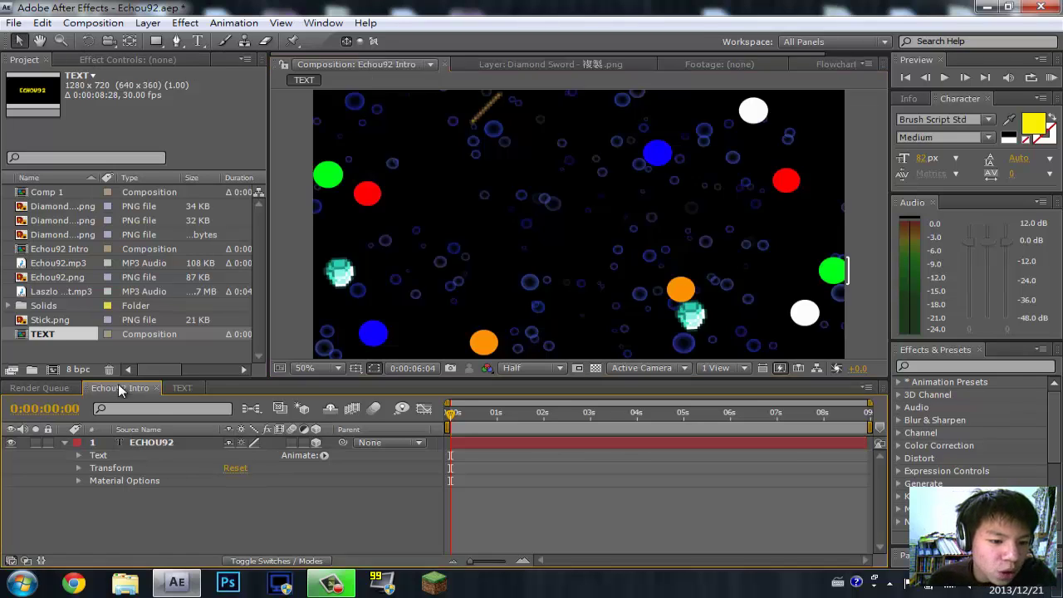
click(182, 388)
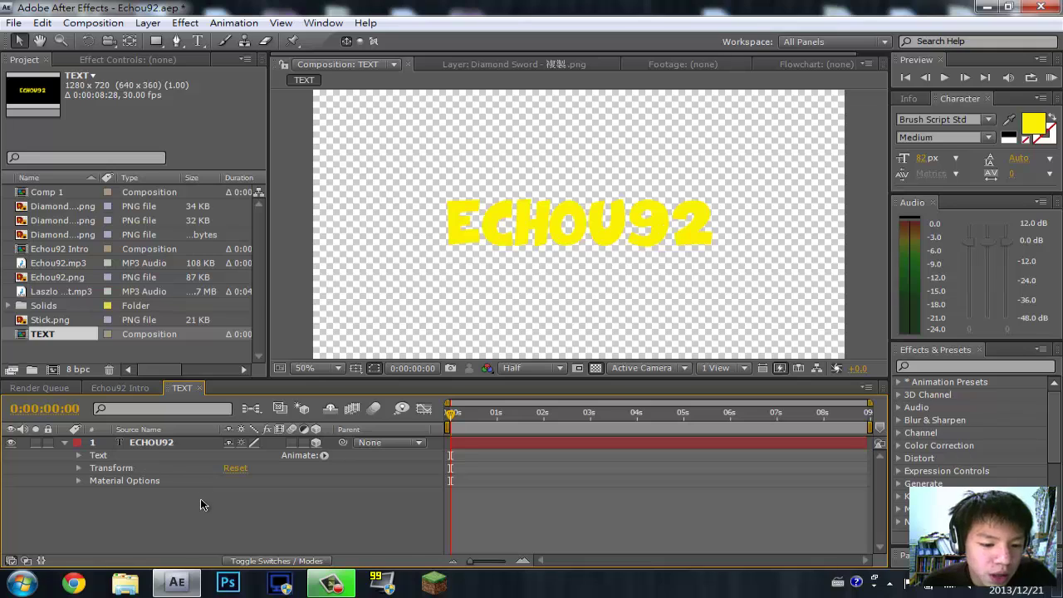
click(116, 388)
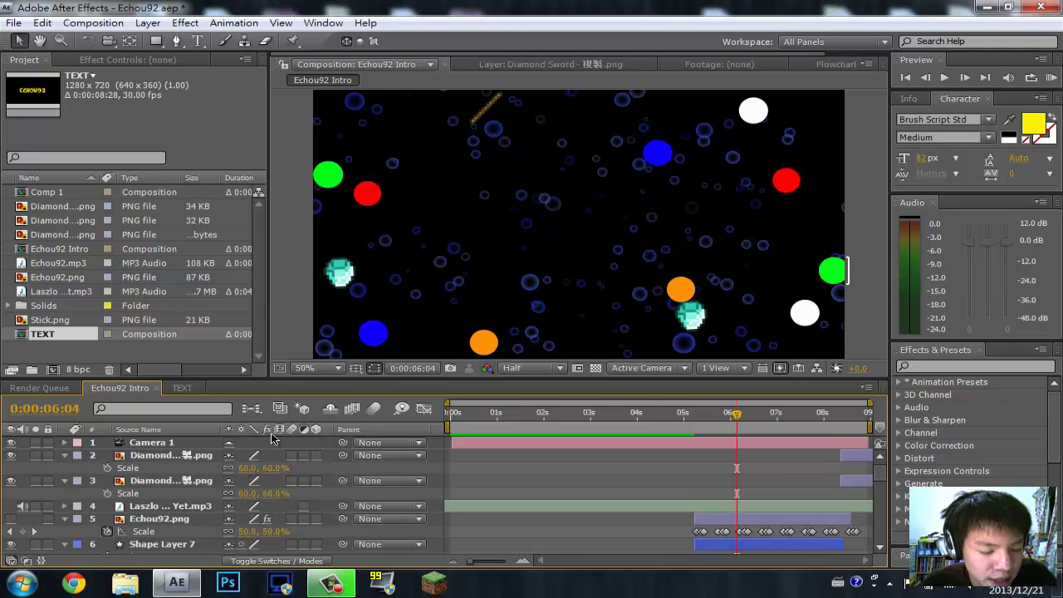
Look over the TEXT composition once more and close its timeline
click(181, 388)
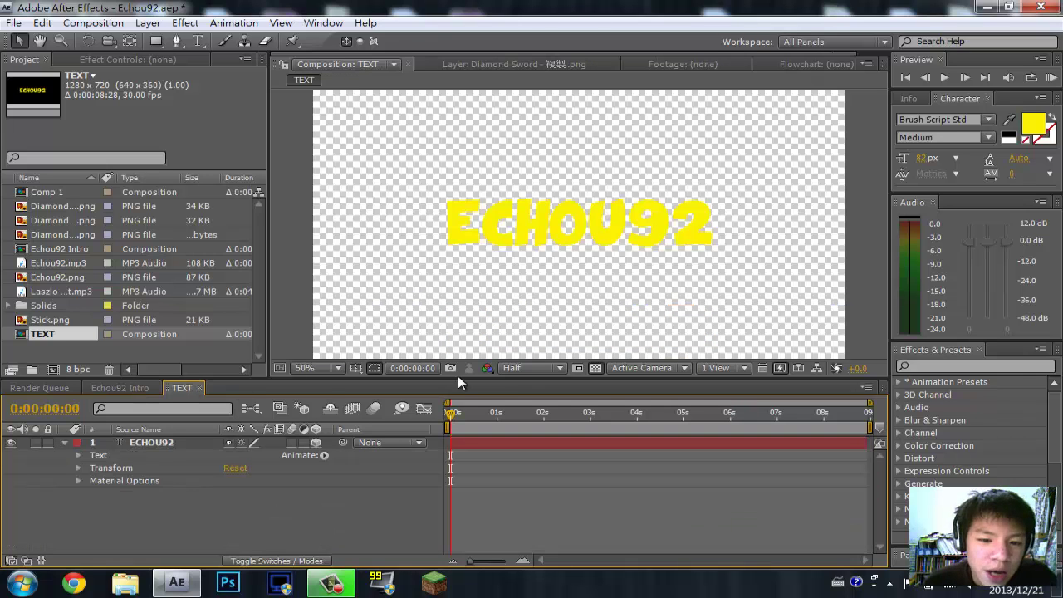
click(149, 388)
click(183, 388)
click(199, 388)
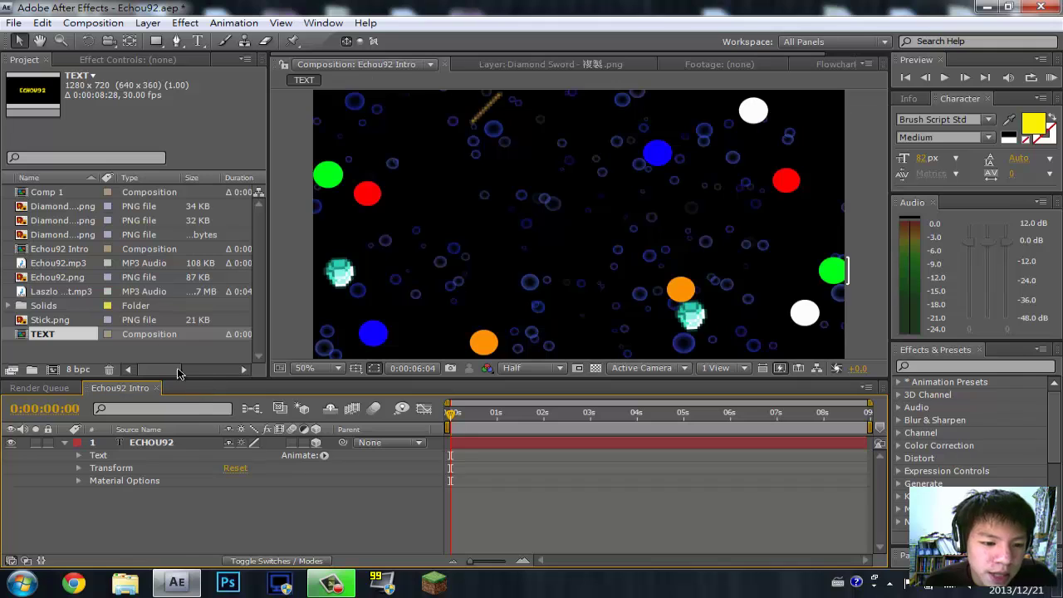
Create a 1280 x 720 composition named Text lasting 0:00:08:28 and show its transparency grid
click(93, 22)
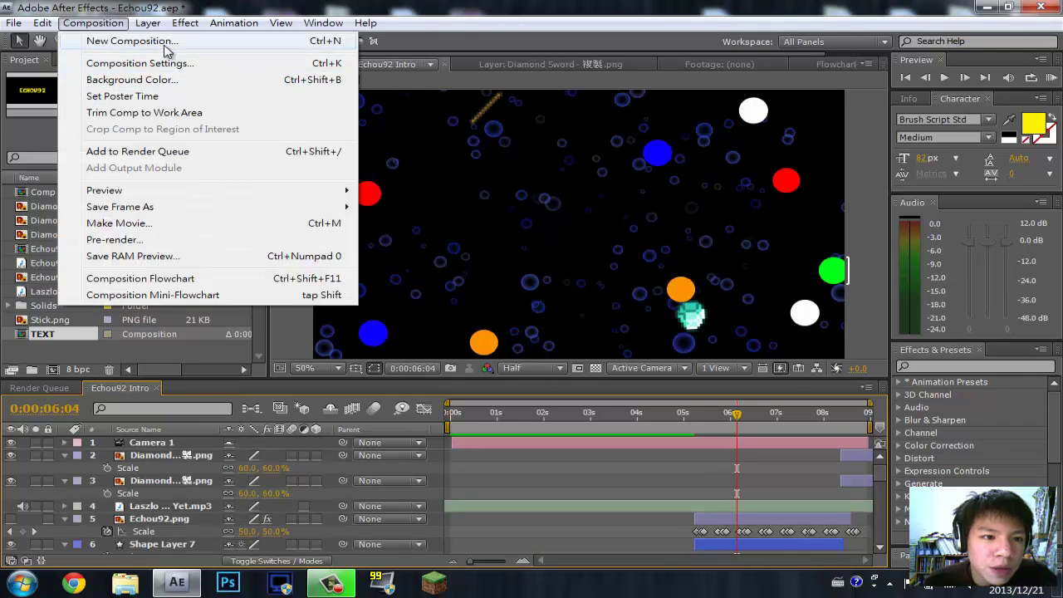
click(165, 49)
key(BackSpace)
text(Tec)
key(BackSpace)
text(xt)
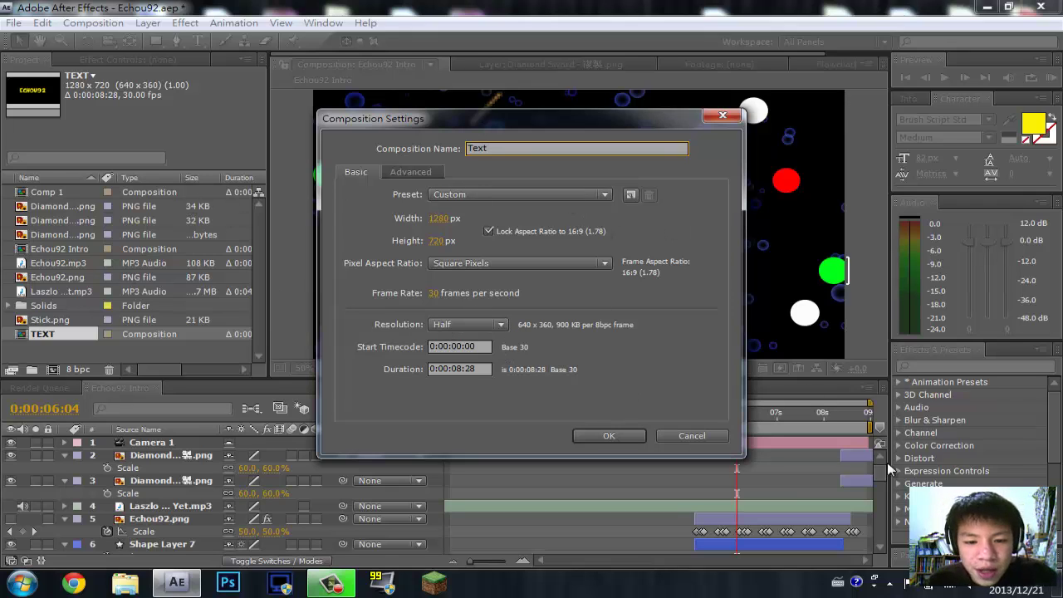
click(615, 432)
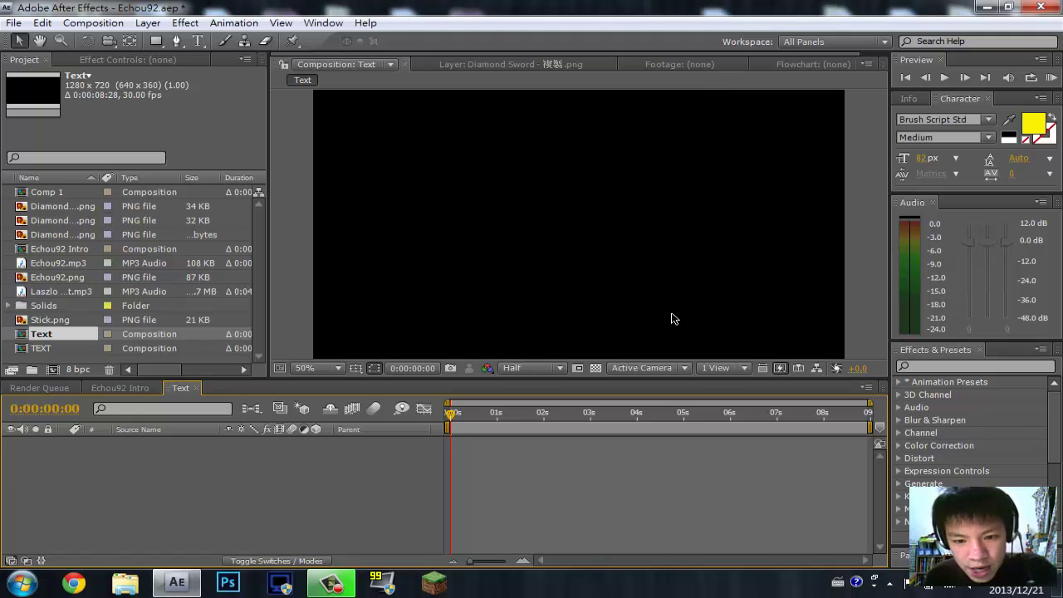
click(595, 368)
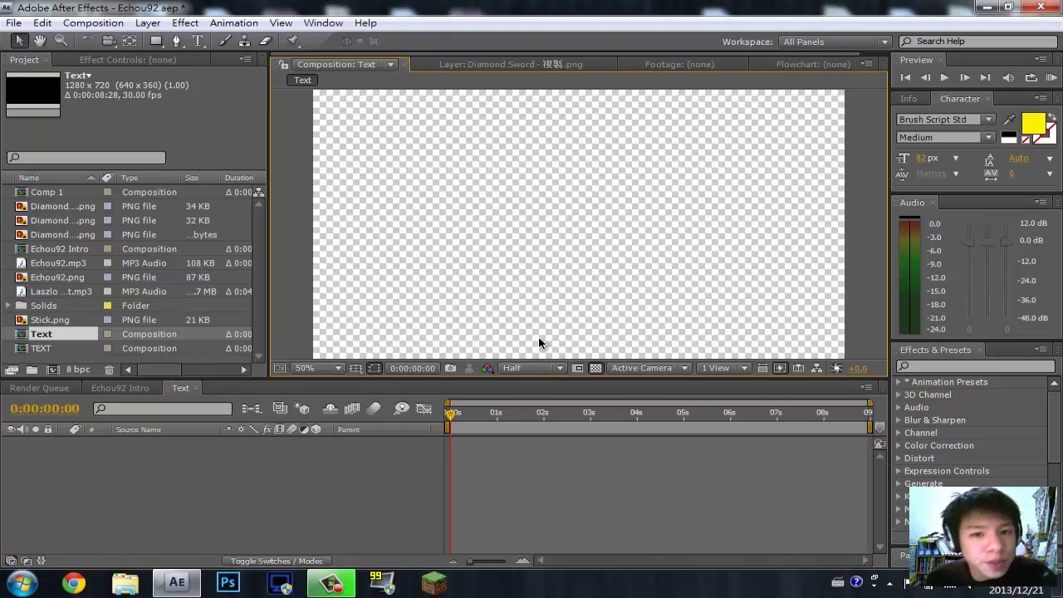
Add a yellow text layer reading THEHDTUTORIALZ in the Comix Loud font to the Text composition
click(198, 40)
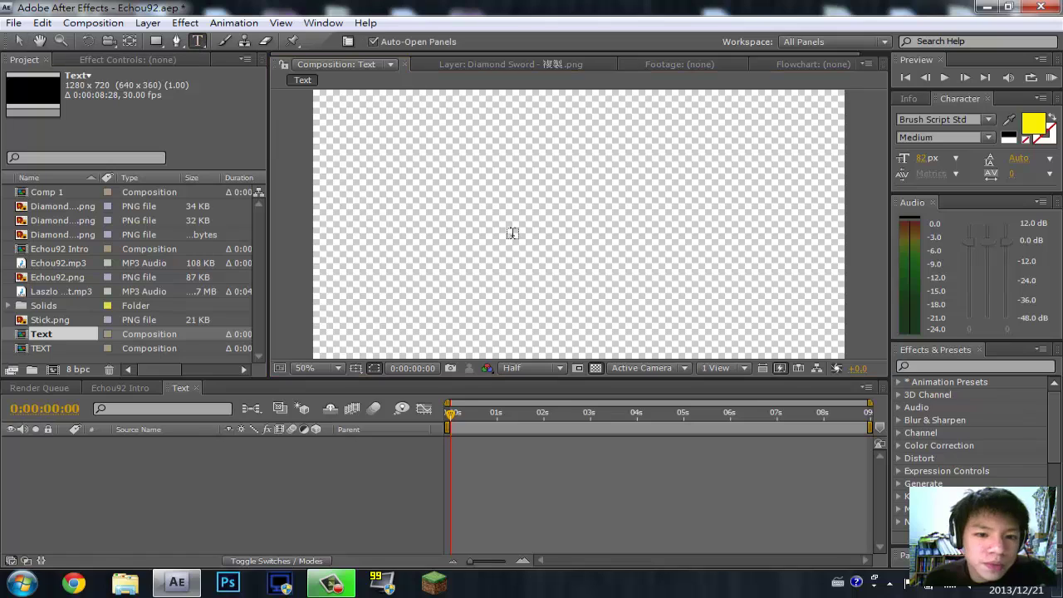
click(407, 193)
click(989, 120)
text(Co)
key(Return)
text(Comi)
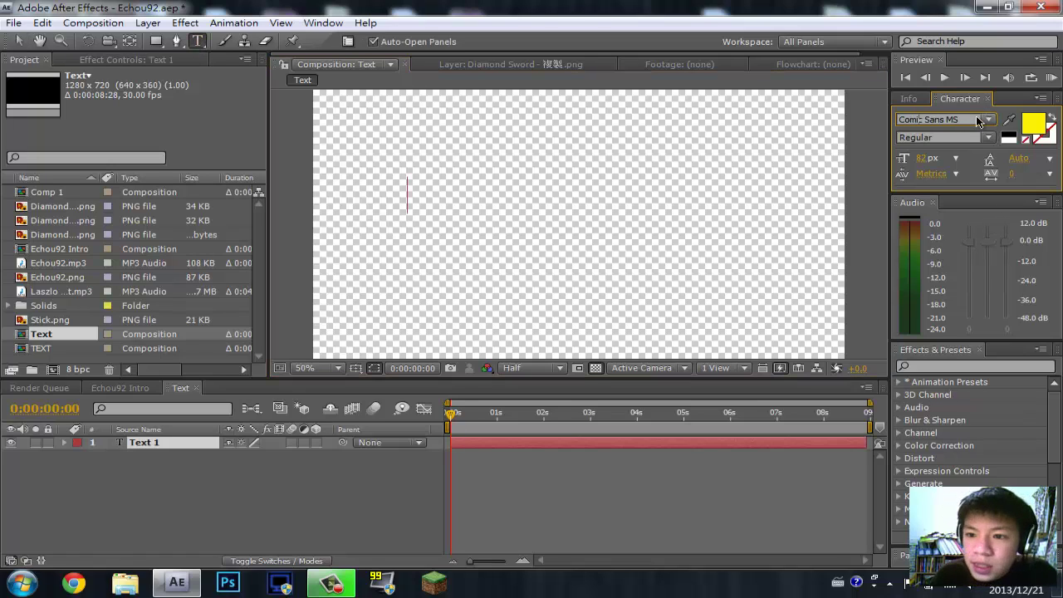
text(x Loud)
key(Return)
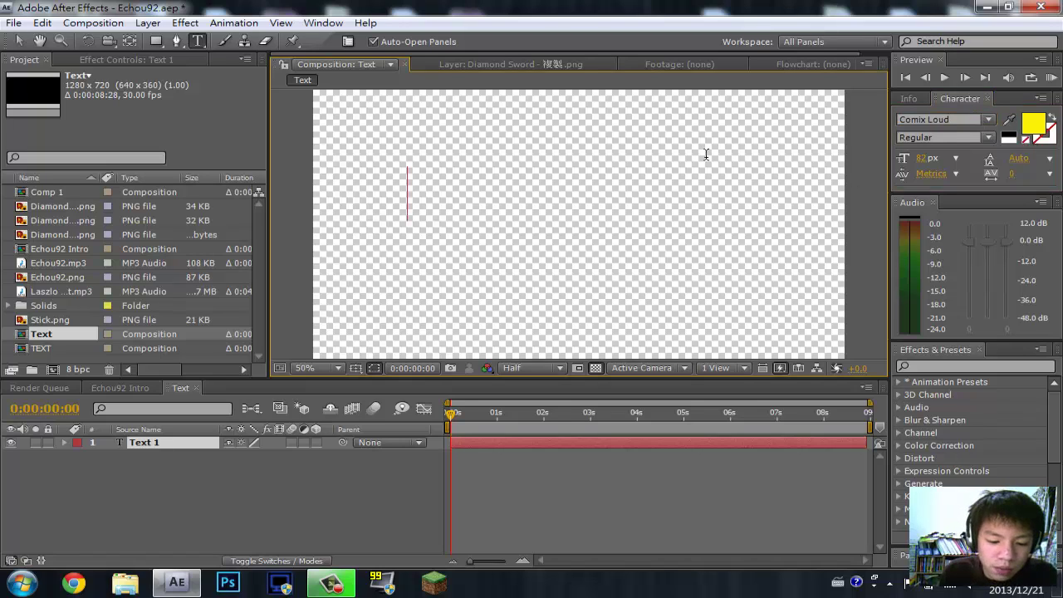
text(THE)
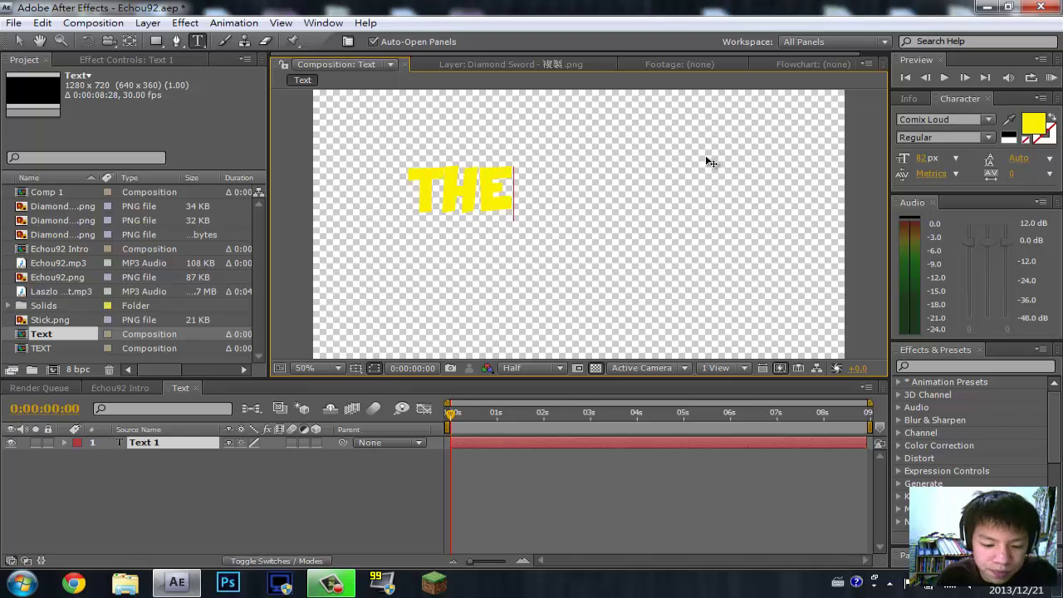
text(HDTUTORIAL)
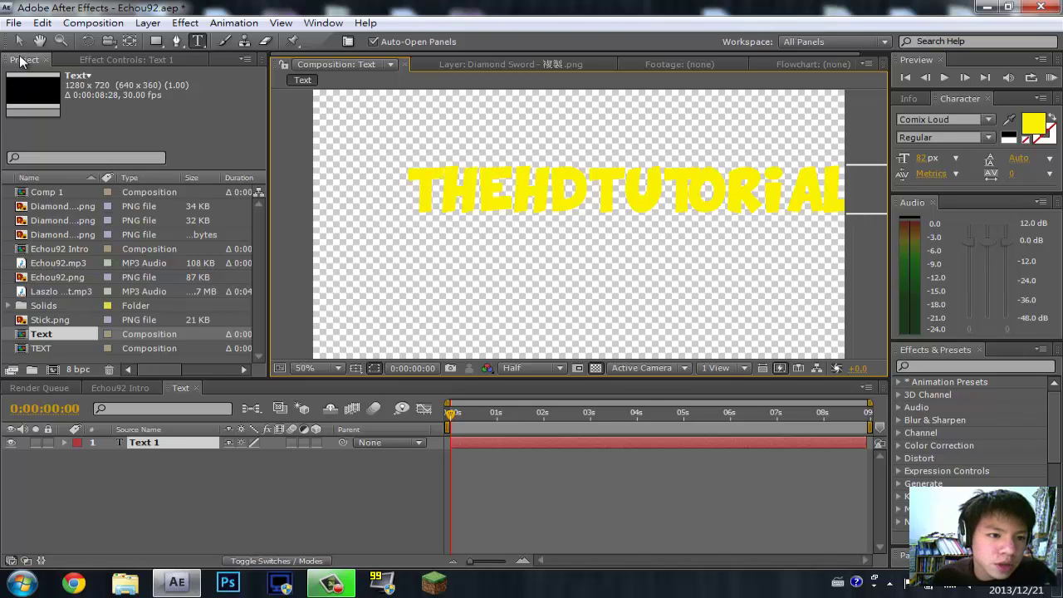
Set the THEHDTUTORIALZ text size to 50 px and centre the text in the frame
click(19, 41)
drag(509, 205, 518, 207)
drag(603, 217, 593, 216)
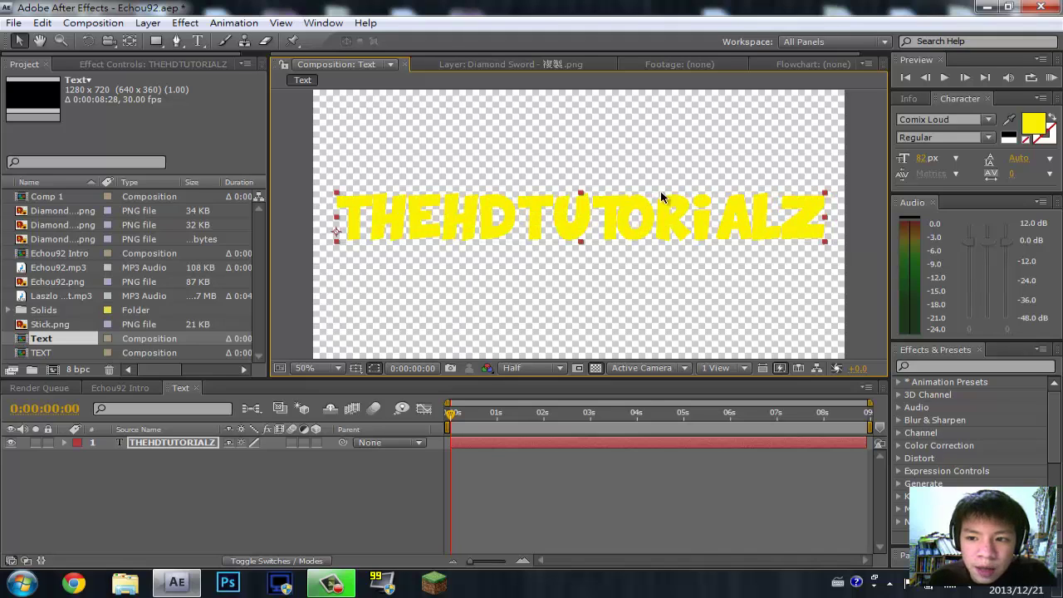
drag(925, 164, 911, 163)
drag(541, 226, 635, 223)
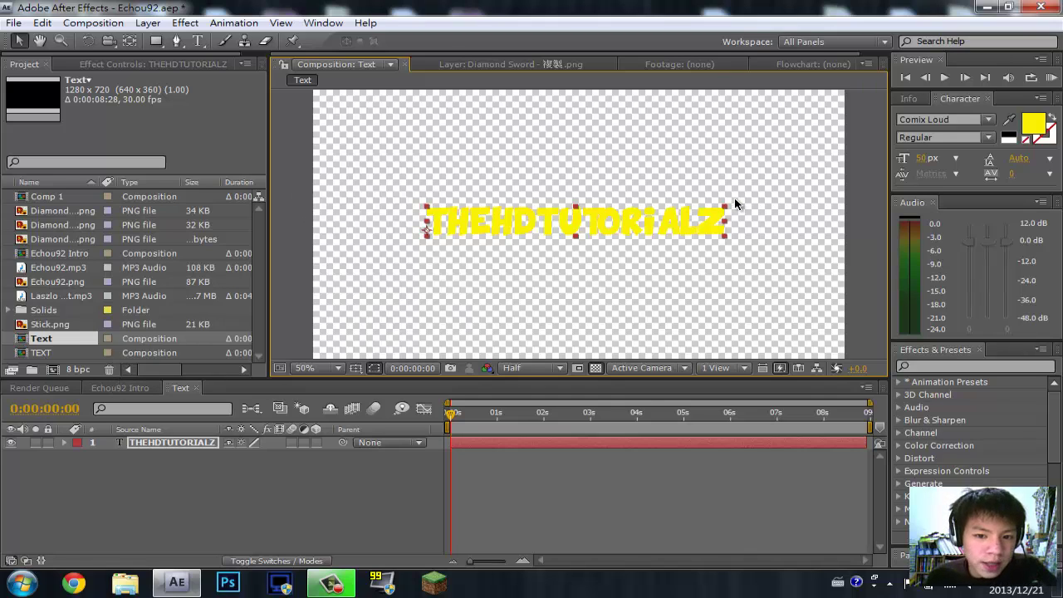
Place the Text composition as the topmost layer of Echou92 Intro and adjust its position near the frame's centre
click(134, 391)
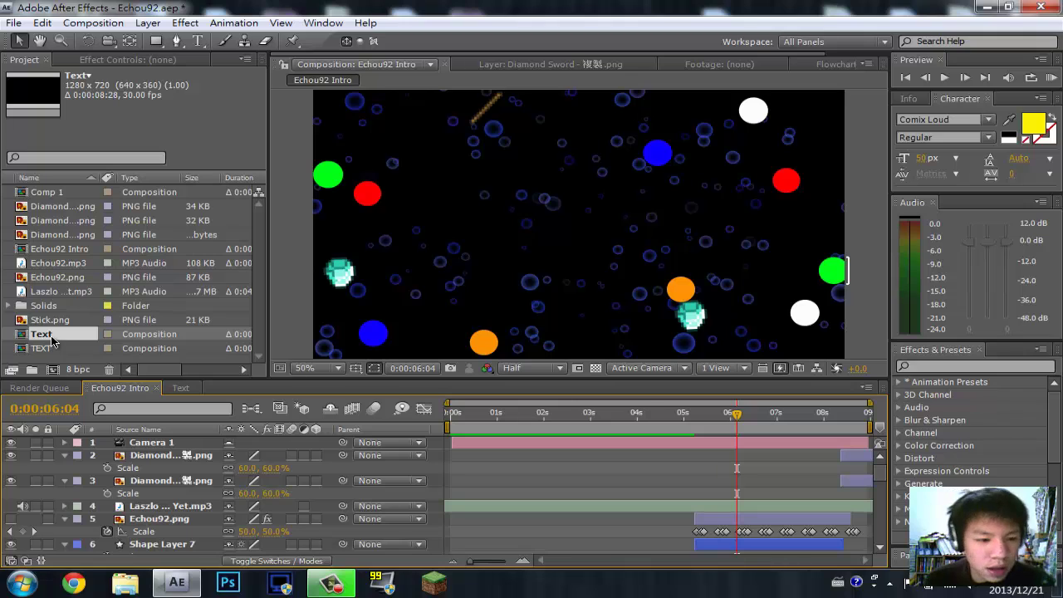
drag(49, 337, 139, 427)
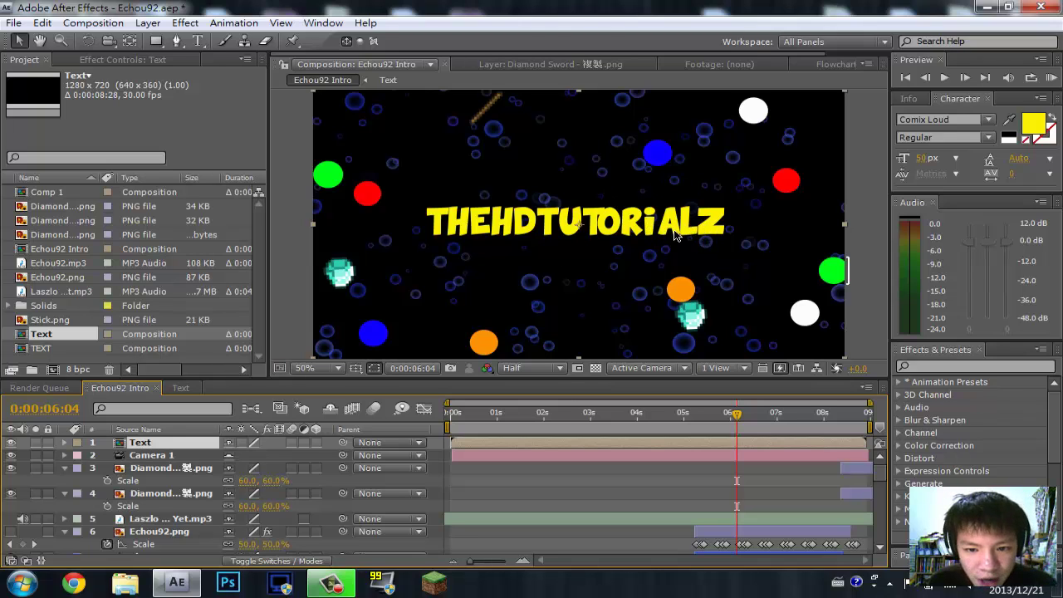
drag(674, 233, 681, 238)
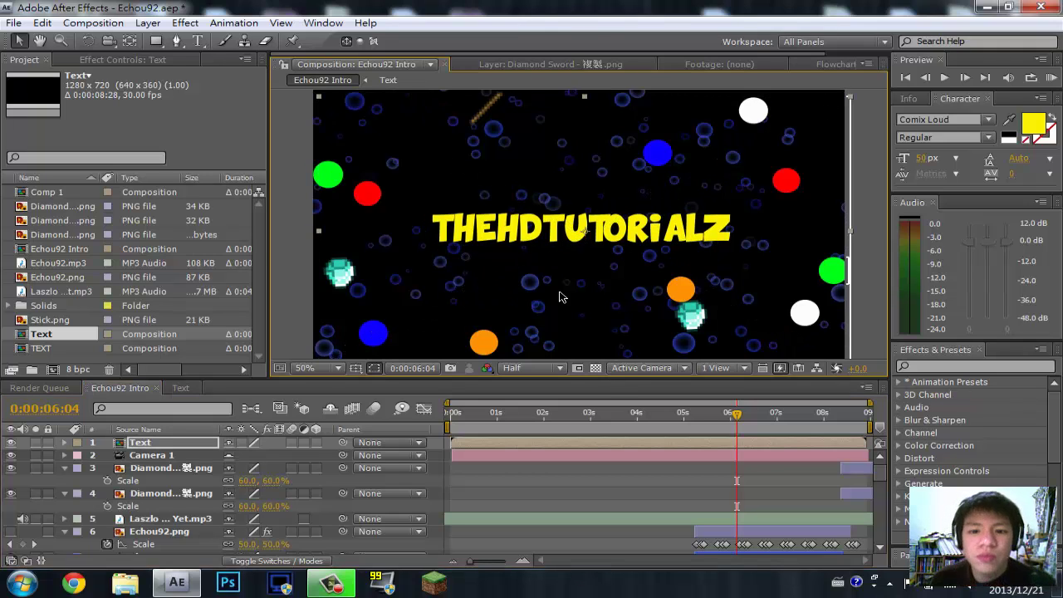
Shift the Text layer in Echou92 Intro so it starts at 0:00:05:07
click(180, 388)
click(115, 388)
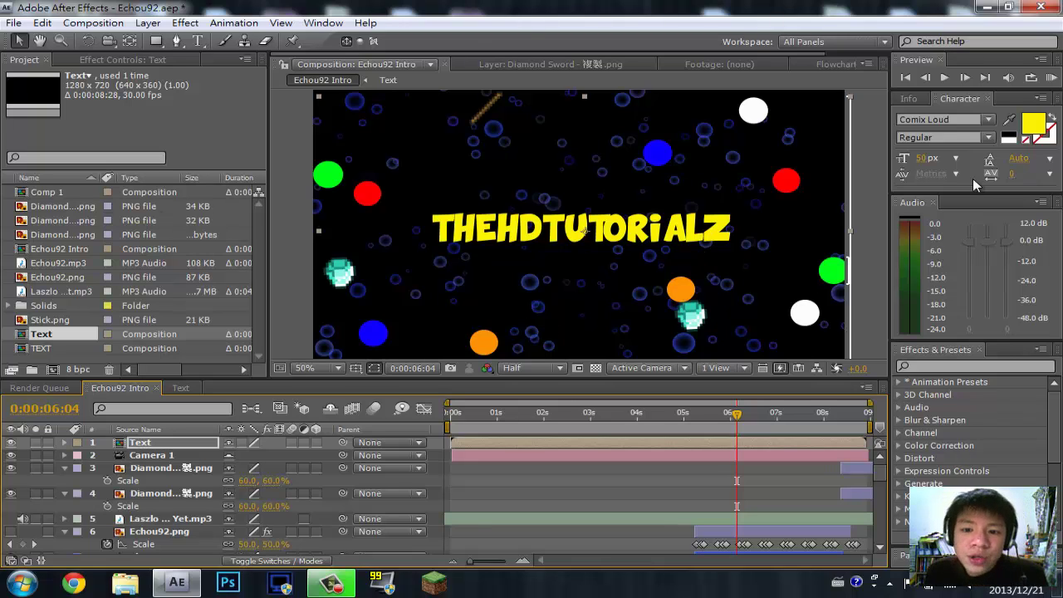
drag(579, 444, 818, 449)
mouse_move(737, 432)
mouse_down()
mouse_move(695, 440)
mouse_move(723, 447)
mouse_up()
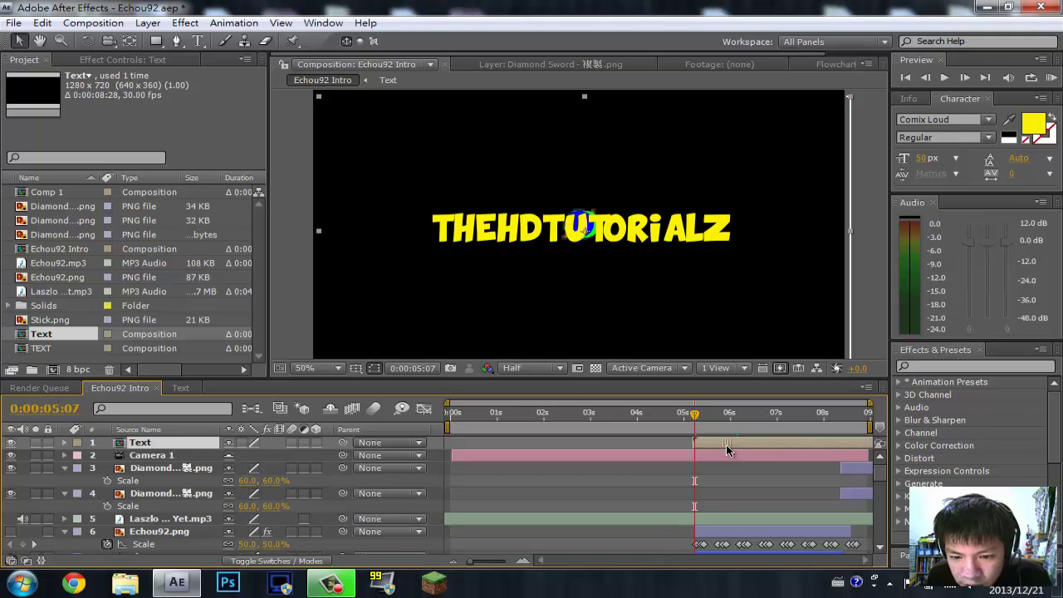
Apply the CC Lens effect to the Text layer and keyframe its Size at 0 at 0:00:05:07
click(913, 366)
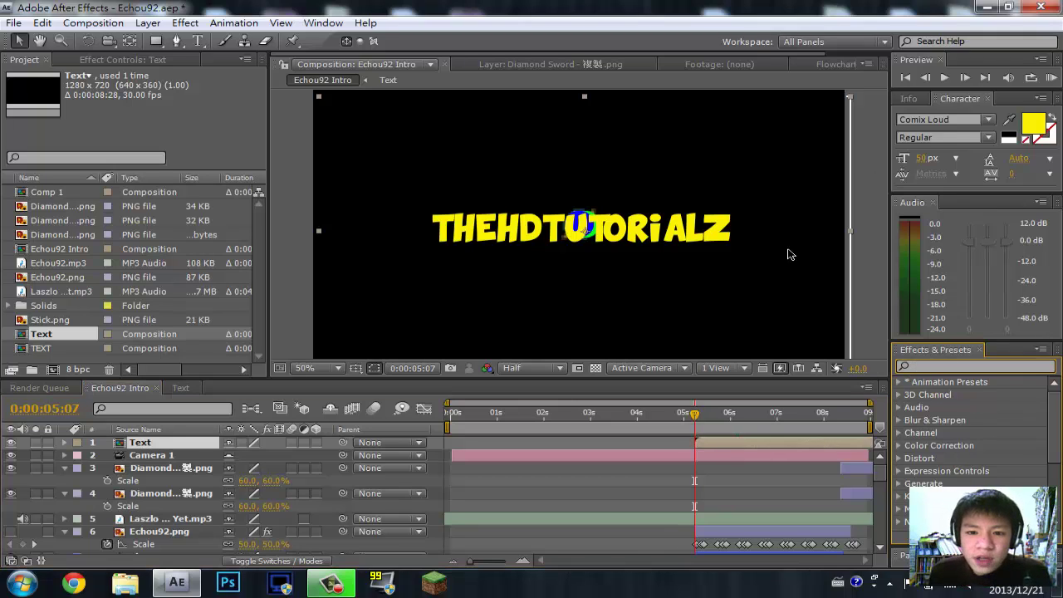
text(cc lens)
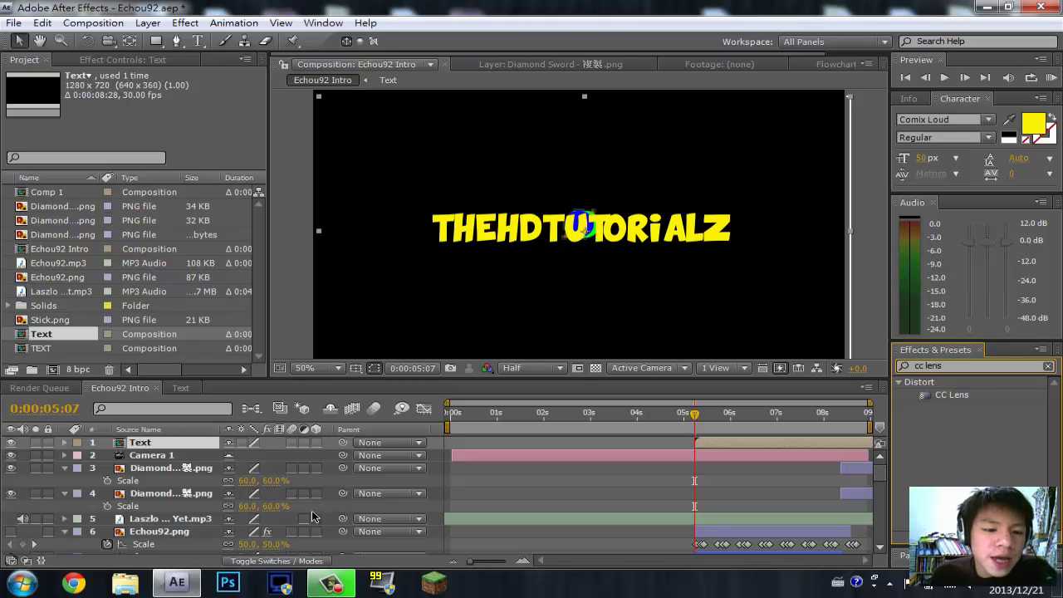
click(989, 7)
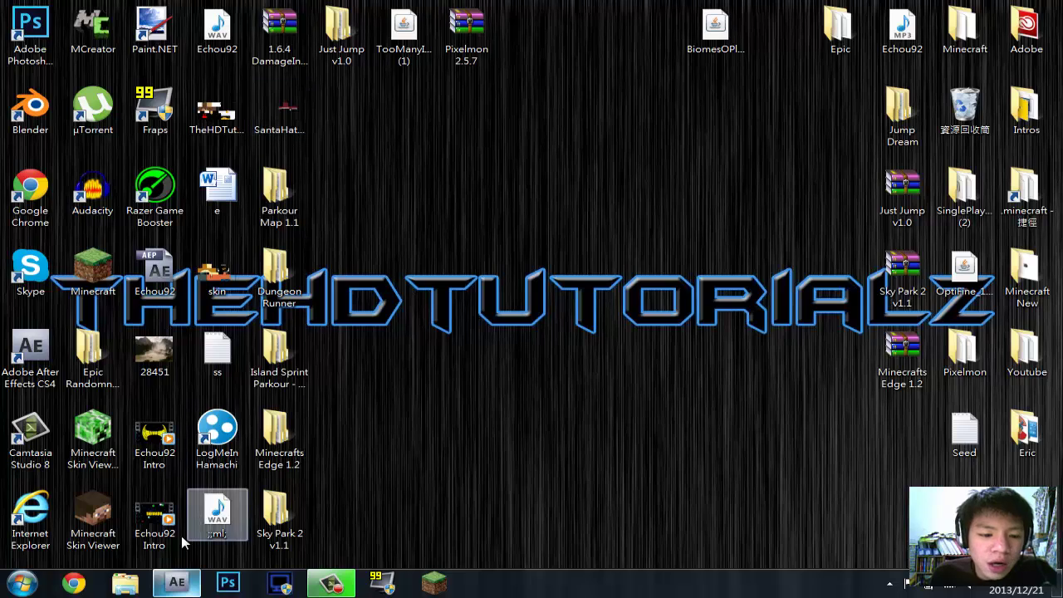
key(alt+Tab)
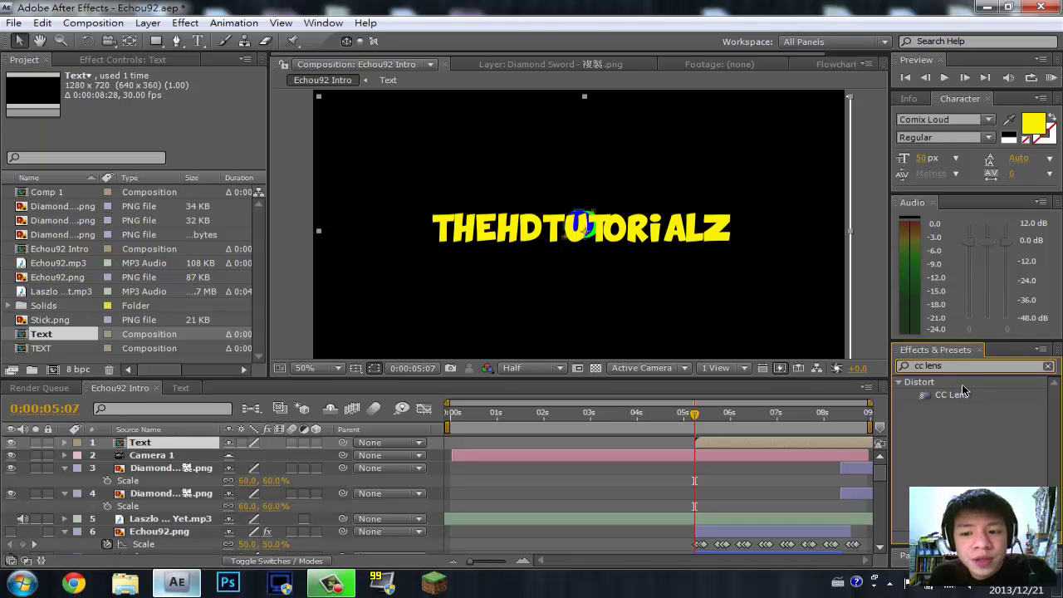
drag(974, 402, 641, 241)
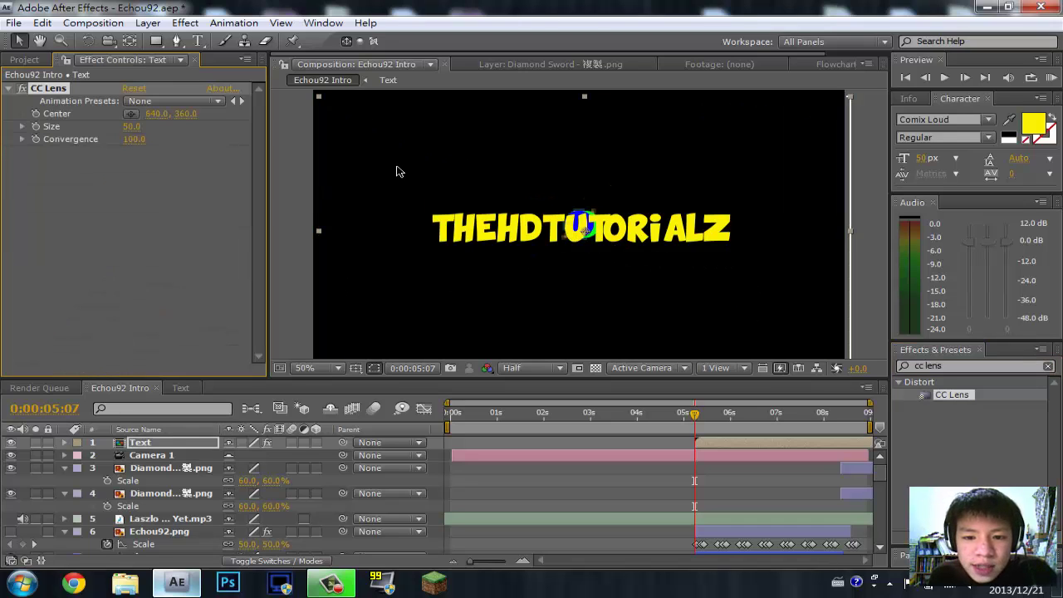
click(35, 127)
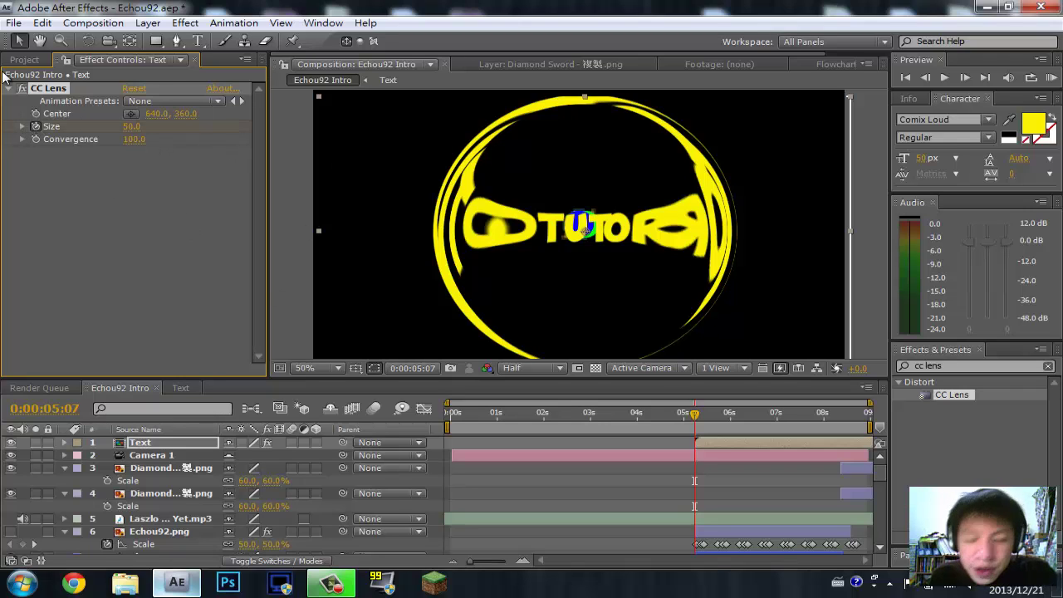
mouse_move(139, 130)
mouse_down()
mouse_move(6, 131)
mouse_move(31, 119)
mouse_move(124, 124)
mouse_up()
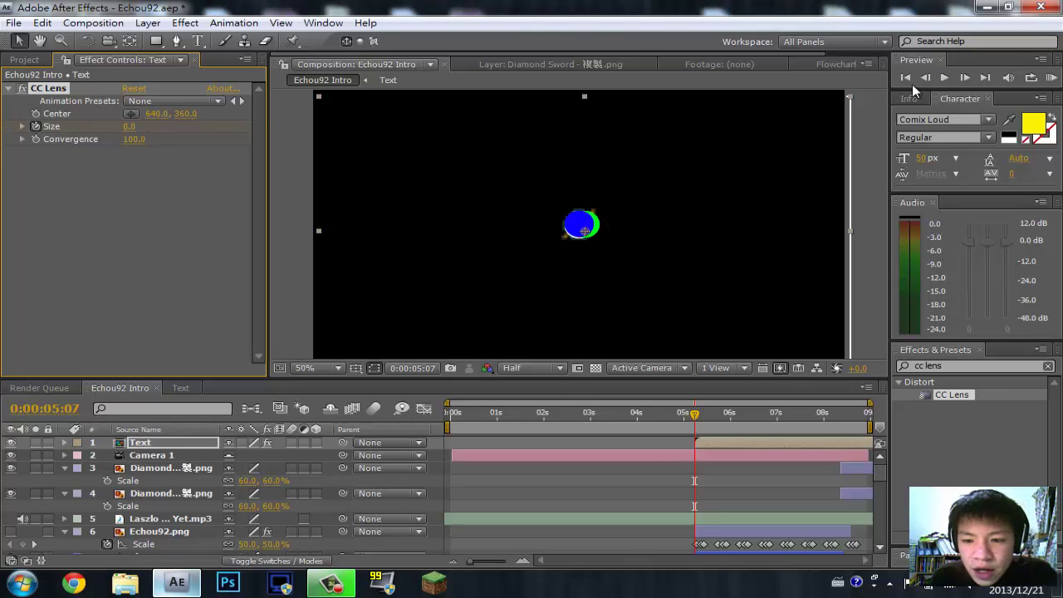
click(965, 78)
click(964, 77)
click(964, 77)
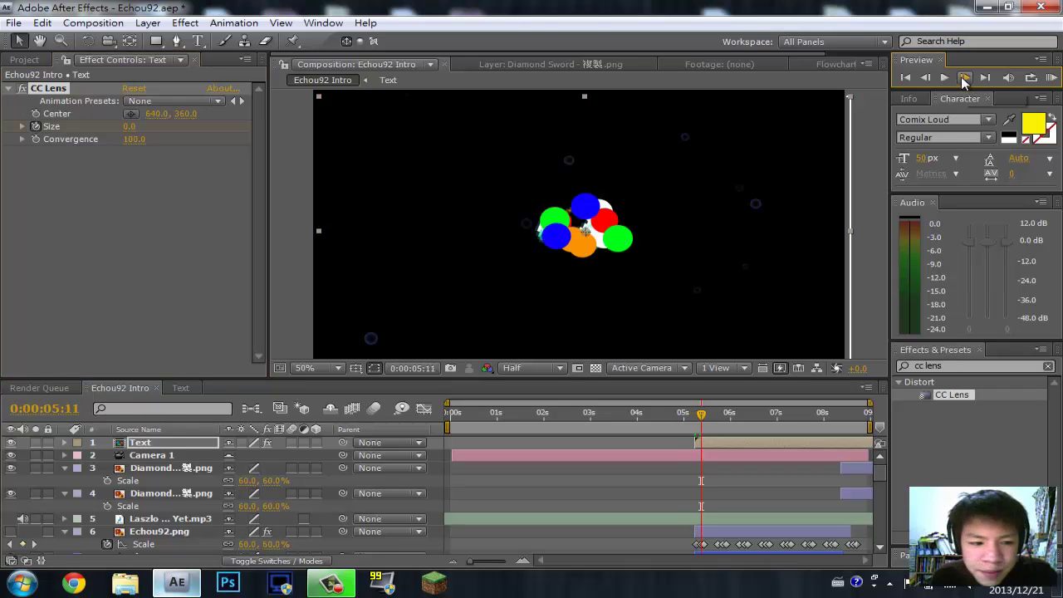
click(933, 77)
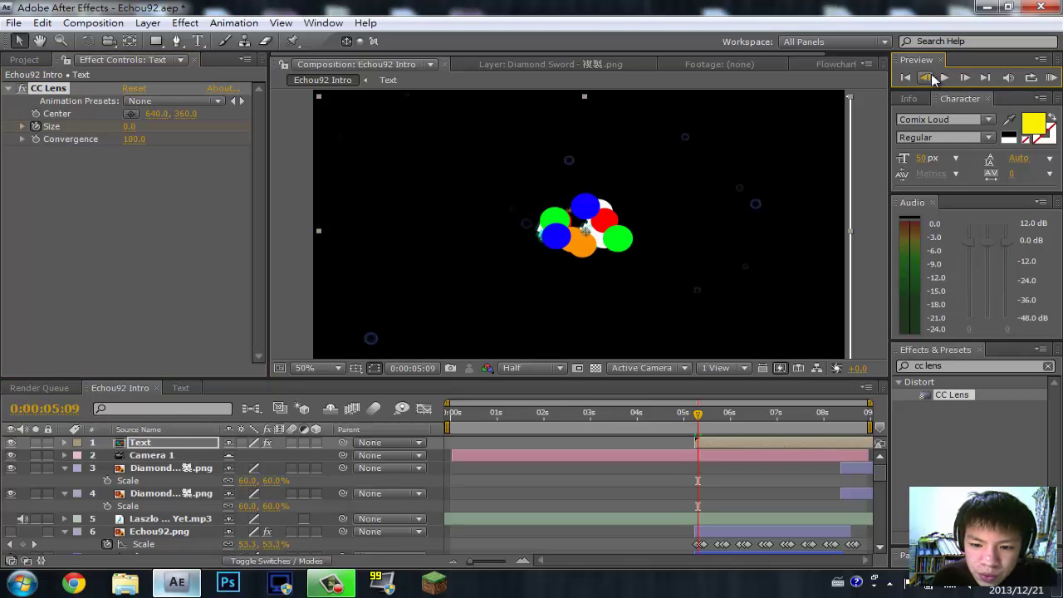
click(932, 77)
click(933, 77)
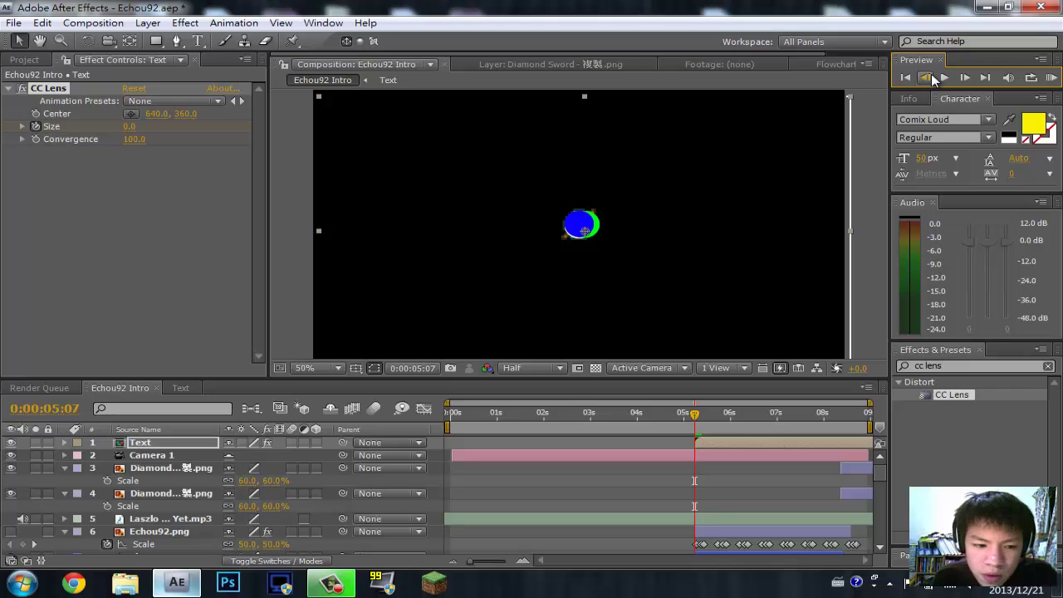
Keyframe the Text layer's CC Lens Size at 500 at 0:00:05:13
click(964, 77)
click(965, 78)
click(965, 77)
click(964, 78)
click(964, 77)
click(964, 77)
click(964, 77)
click(129, 126)
text(500)
key(Return)
Run a RAM preview of Echou92 Intro to check the title's lens animation
key(KP_0)
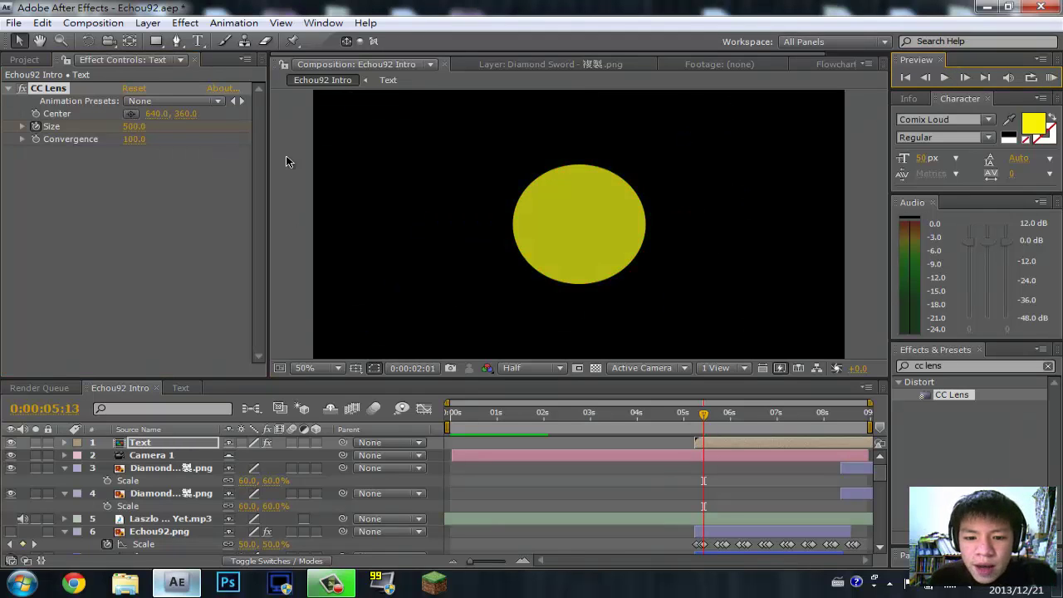
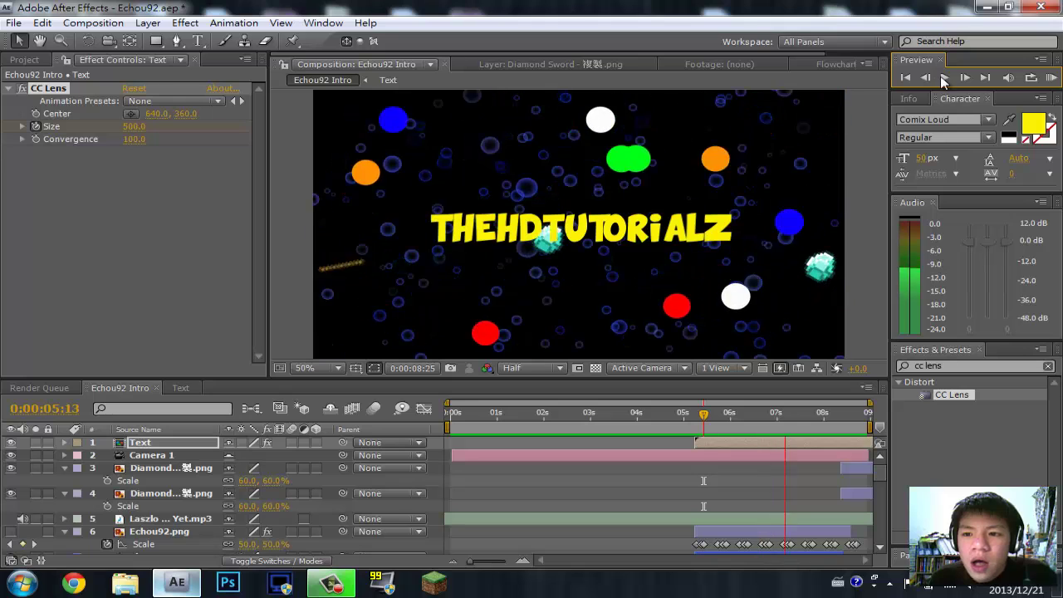
click(944, 77)
Add a Scale keyframe of 100% to the Text layer at 0:00:05:07
drag(702, 422, 694, 420)
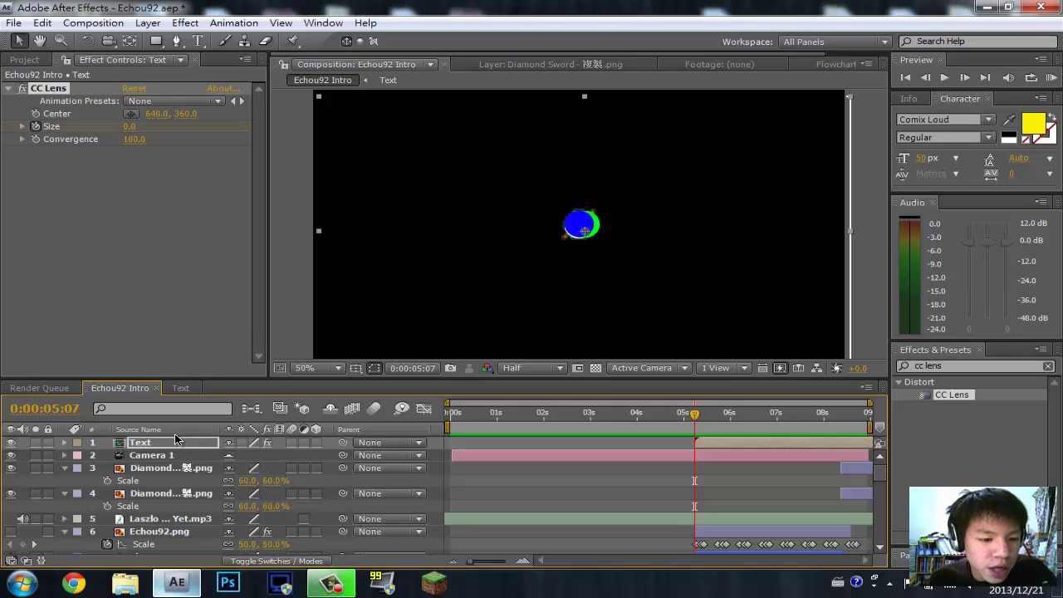
key(s)
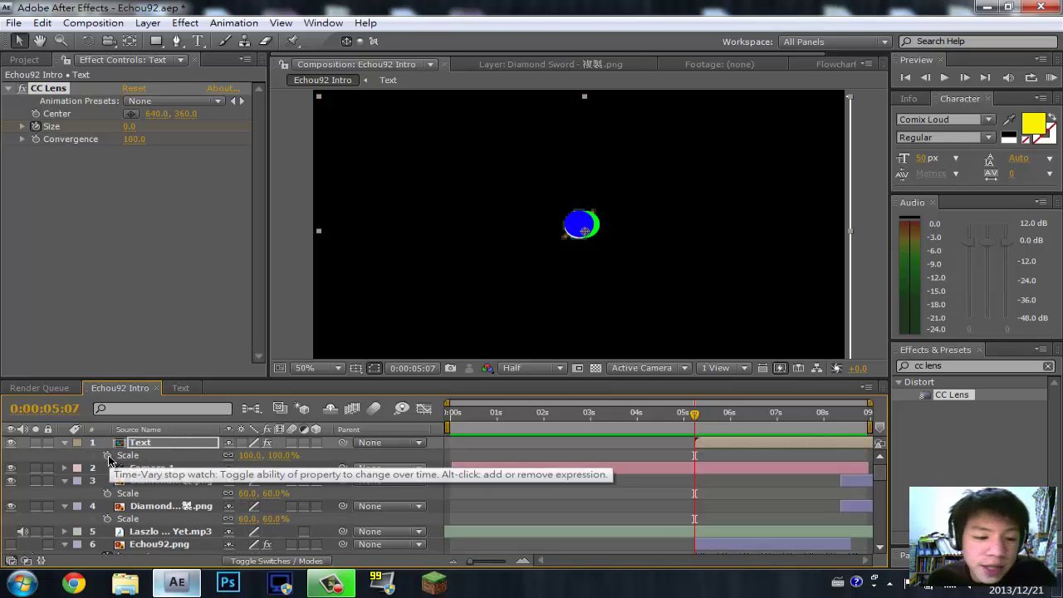
click(107, 456)
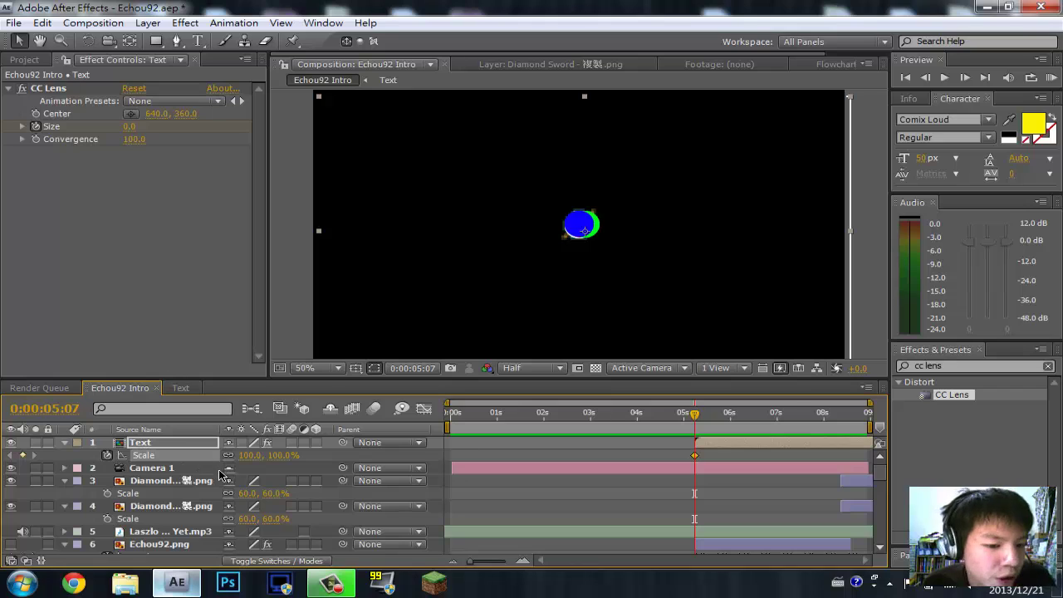
Add a Scale keyframe of 110% to the Text layer at 0:00:05:10
click(965, 78)
click(964, 78)
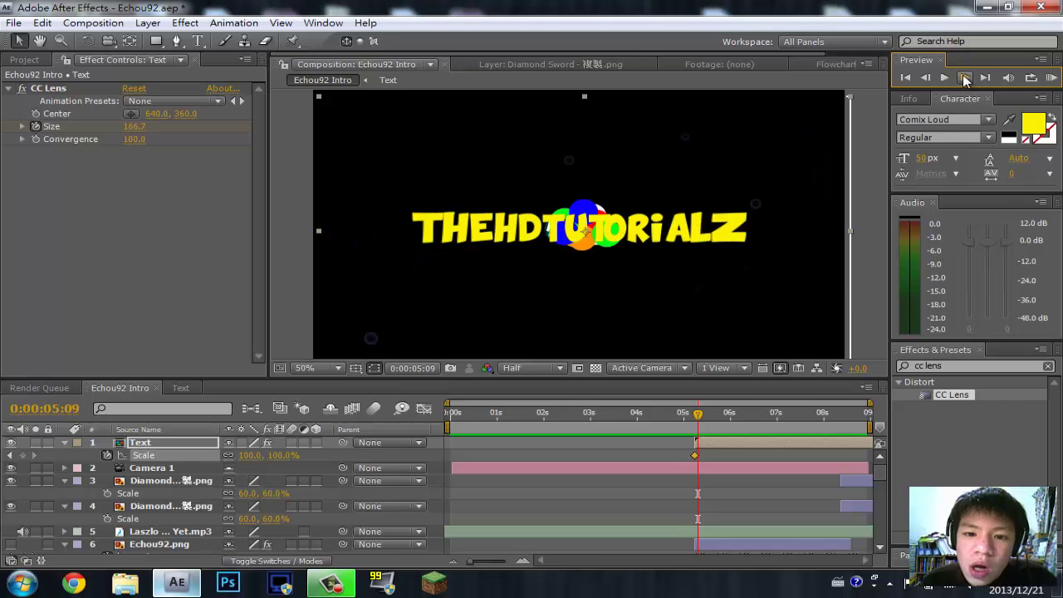
click(964, 78)
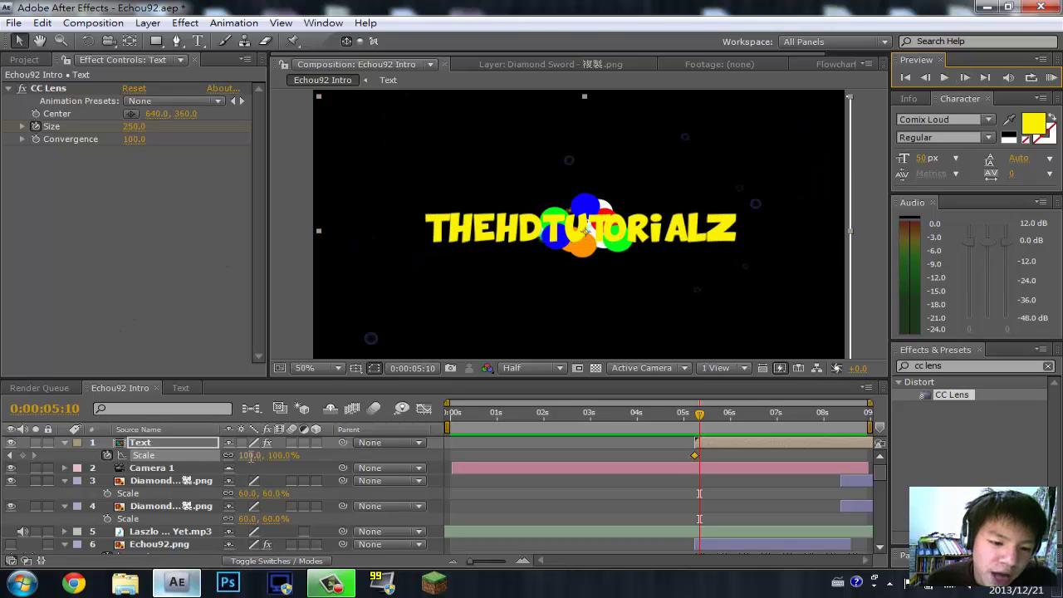
click(249, 455)
text(110)
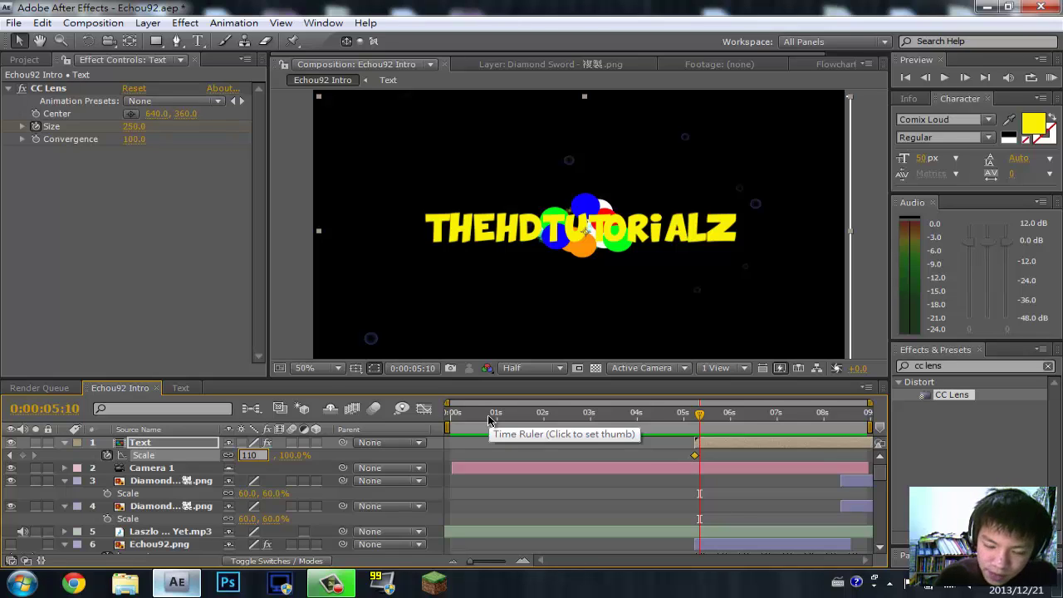
key(Return)
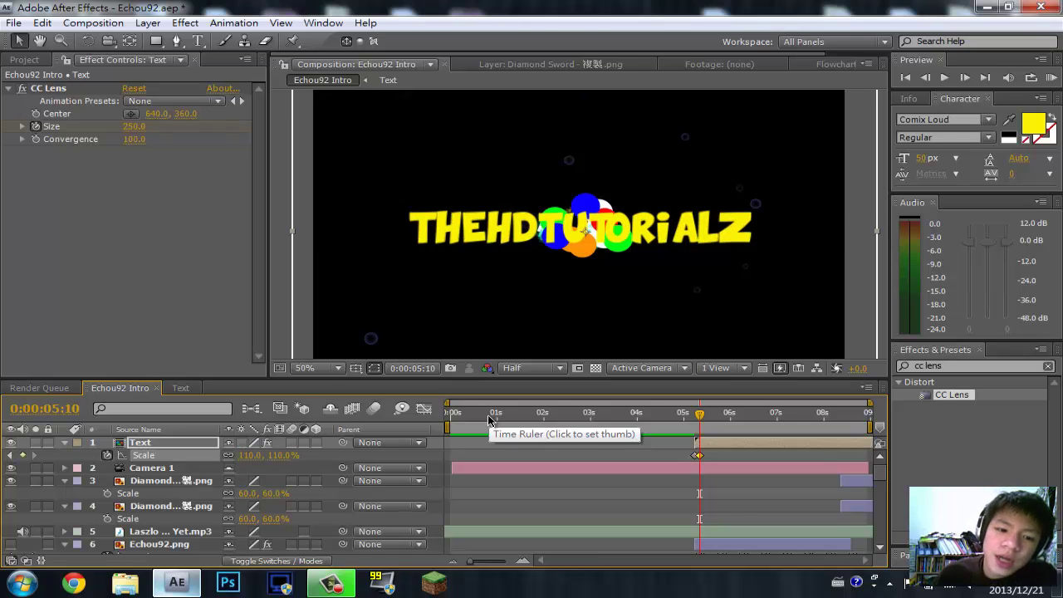
Add a Scale keyframe of 100% to the Text layer at 0:00:05:12
click(964, 78)
click(965, 78)
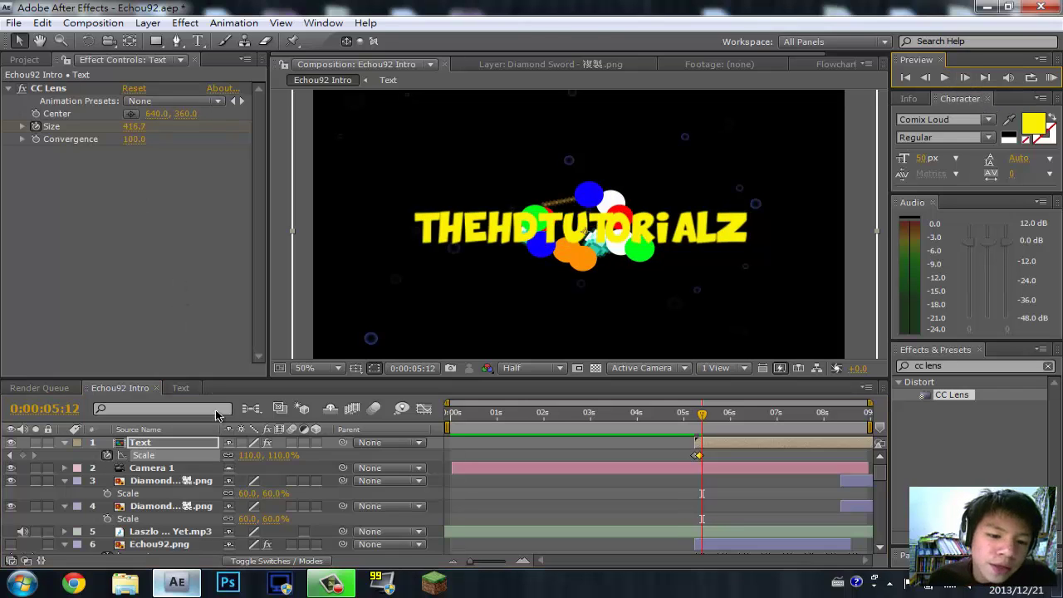
click(248, 455)
text(100)
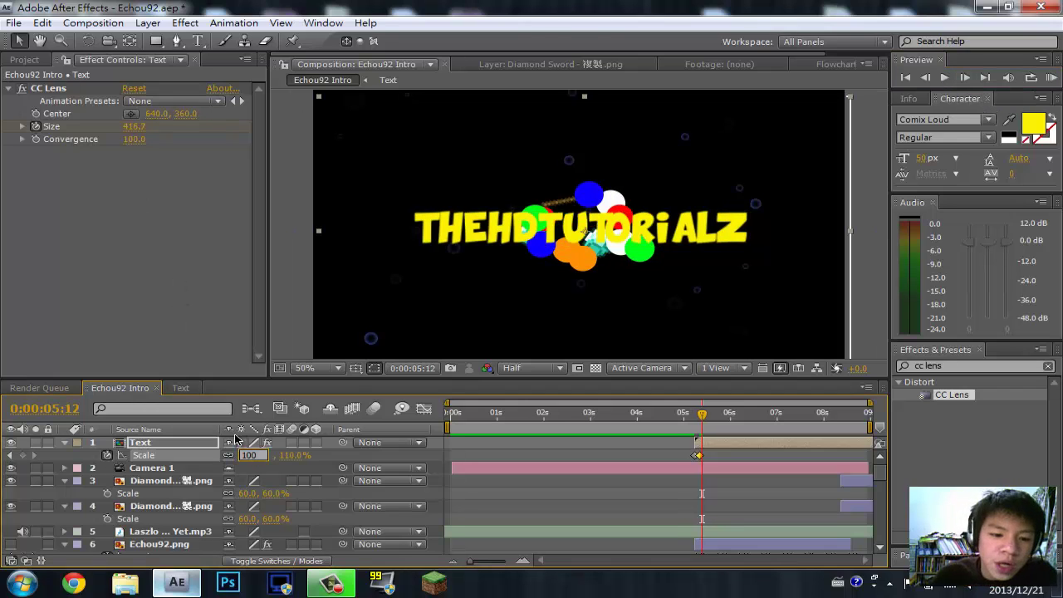
key(Return)
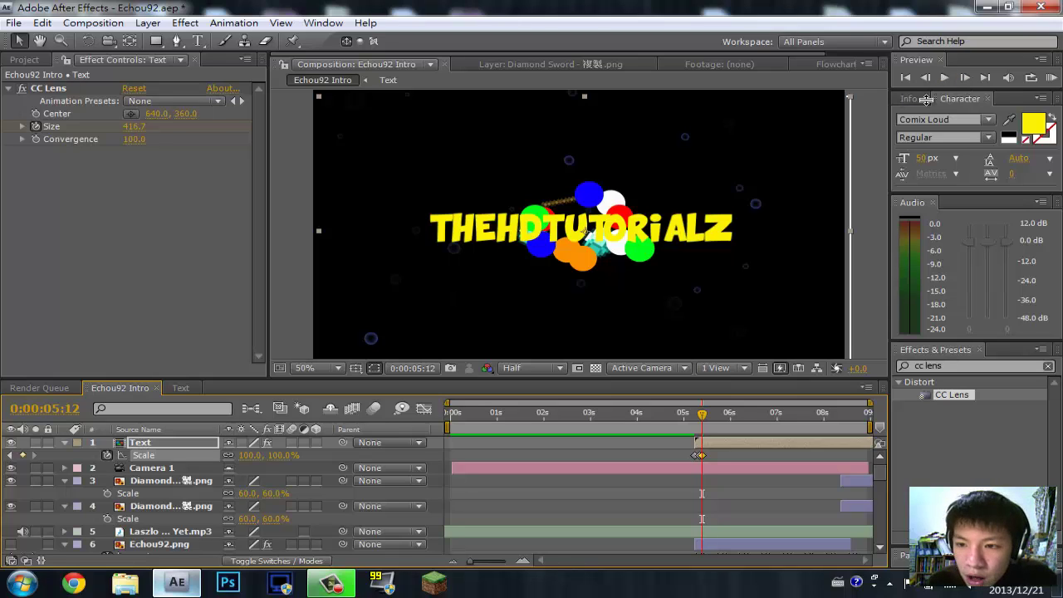
Add a Scale keyframe to the Text layer at 0:00:05:21, trying 110% and settling on 100%
click(965, 77)
click(964, 77)
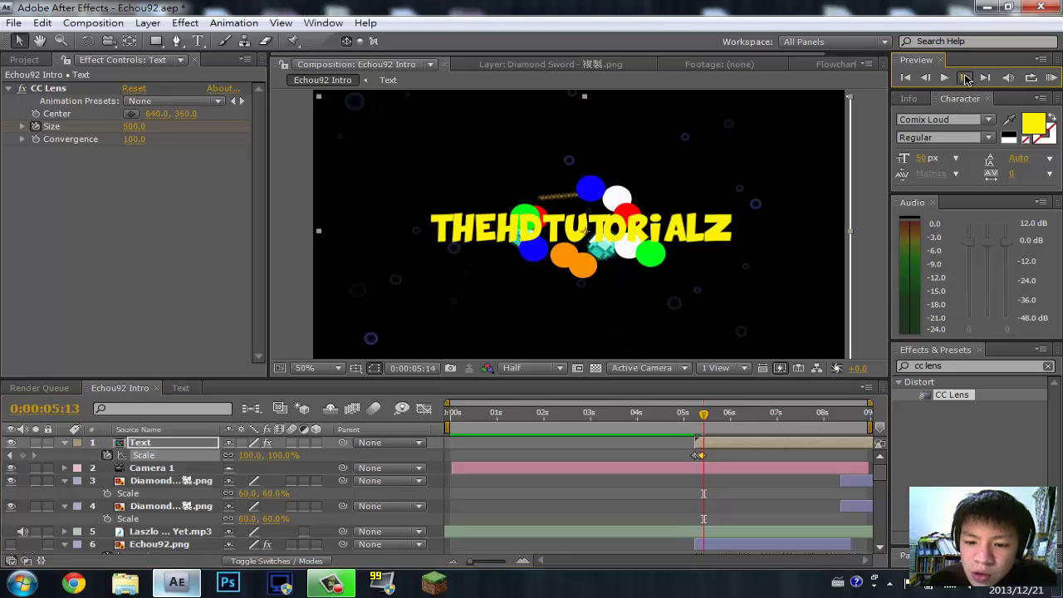
click(964, 78)
click(964, 77)
click(964, 77)
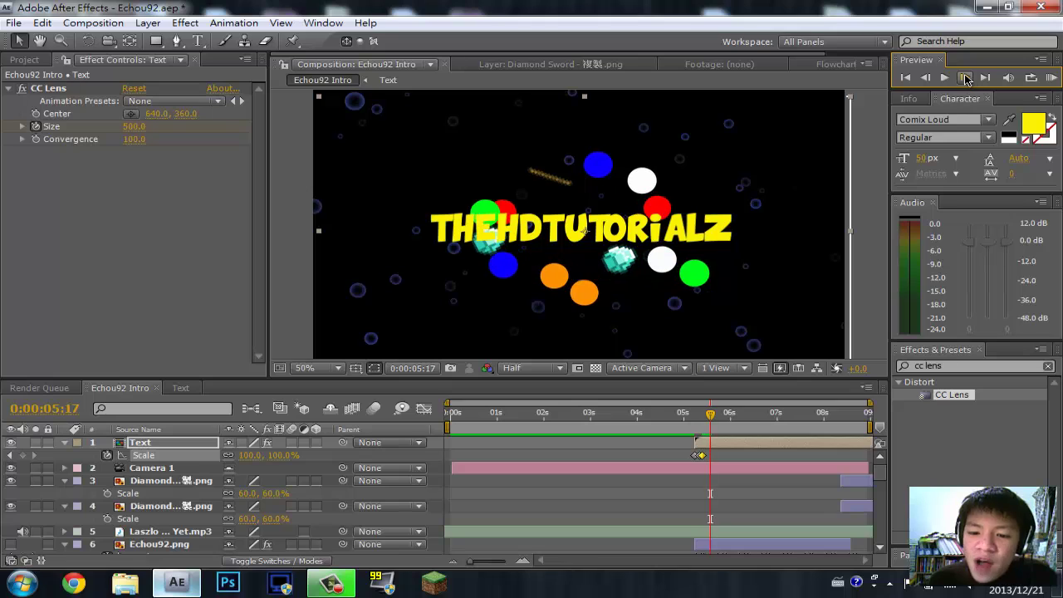
click(965, 77)
click(964, 77)
click(964, 77)
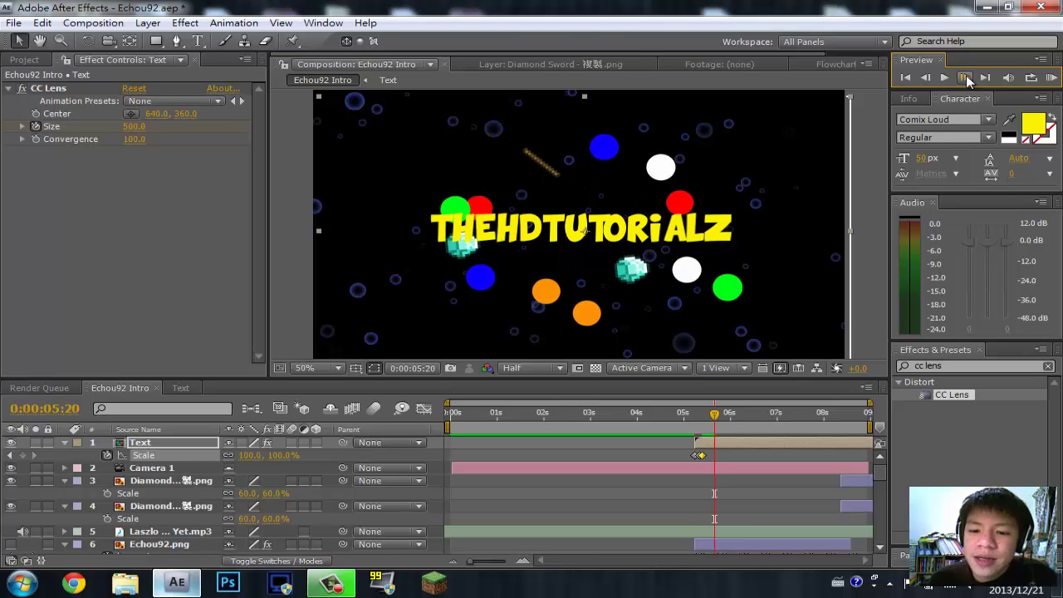
click(965, 77)
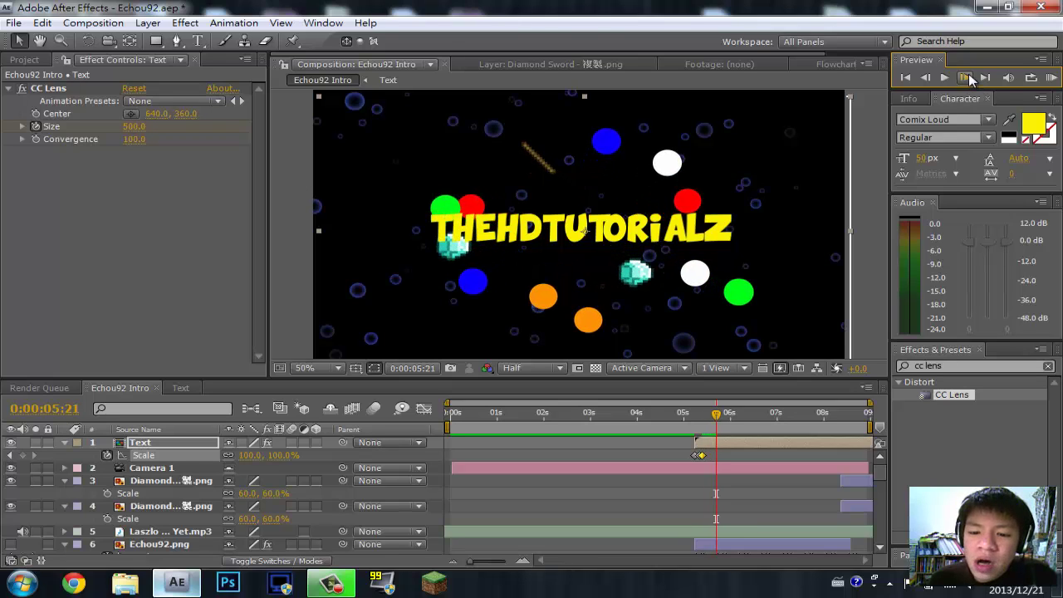
click(251, 455)
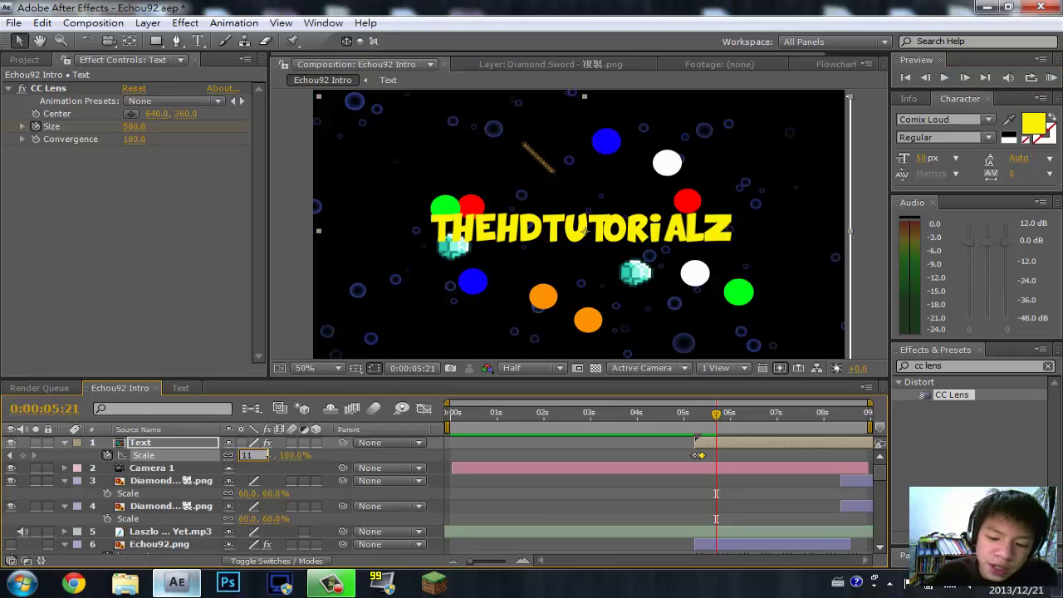
text(110)
key(Return)
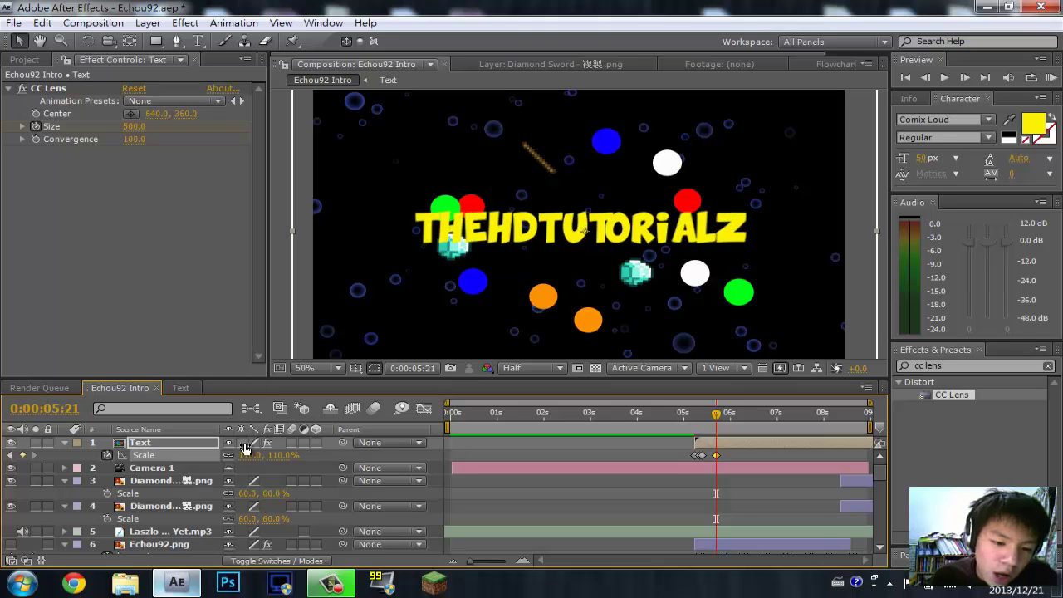
key(Return)
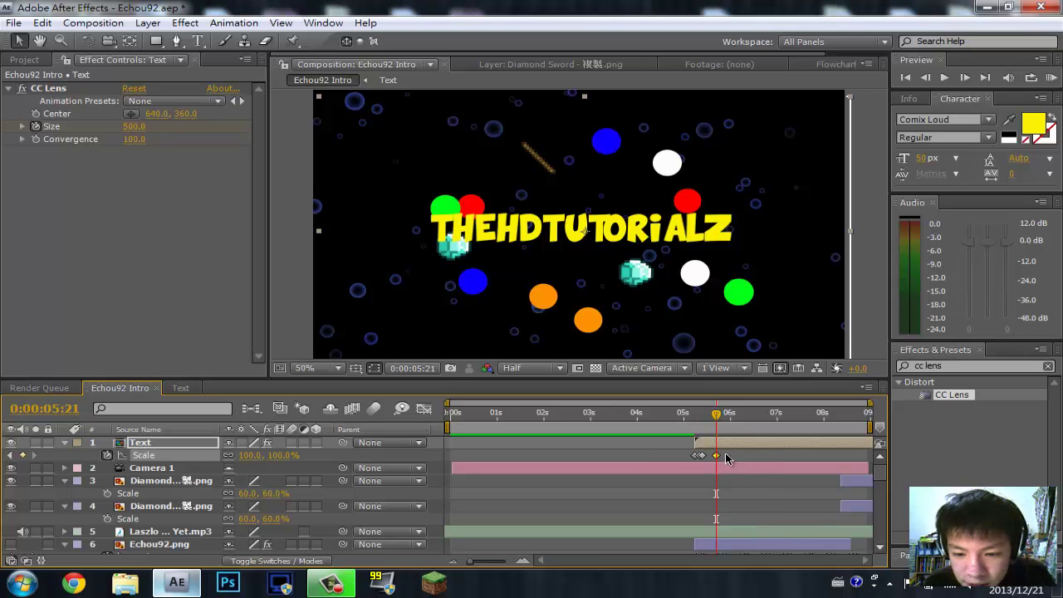
Add a Scale keyframe at the current 100% to the Text layer at 0:00:05:26
mouse_move(719, 459)
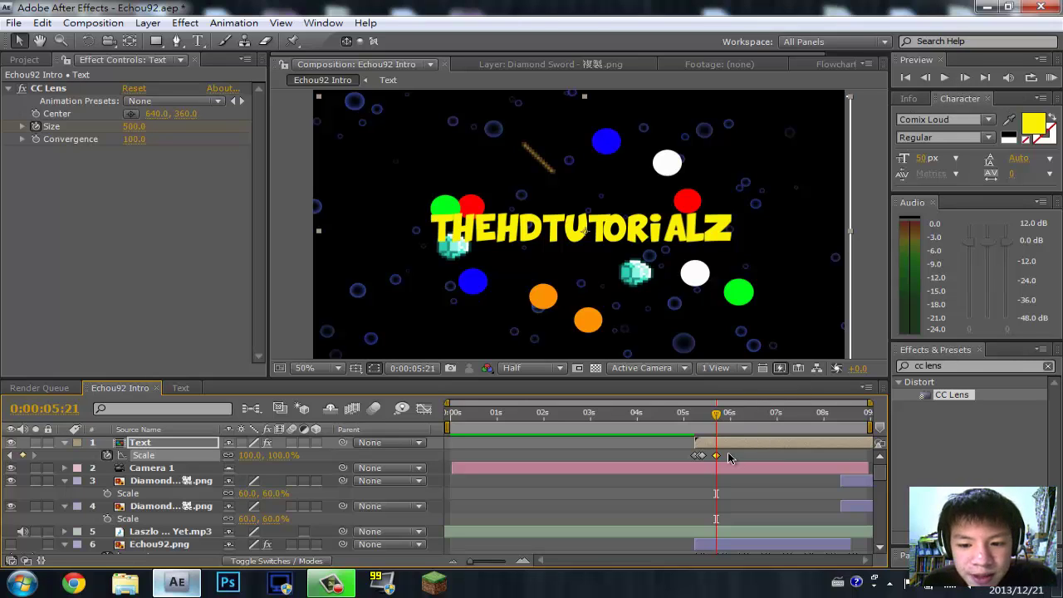
click(964, 77)
click(964, 78)
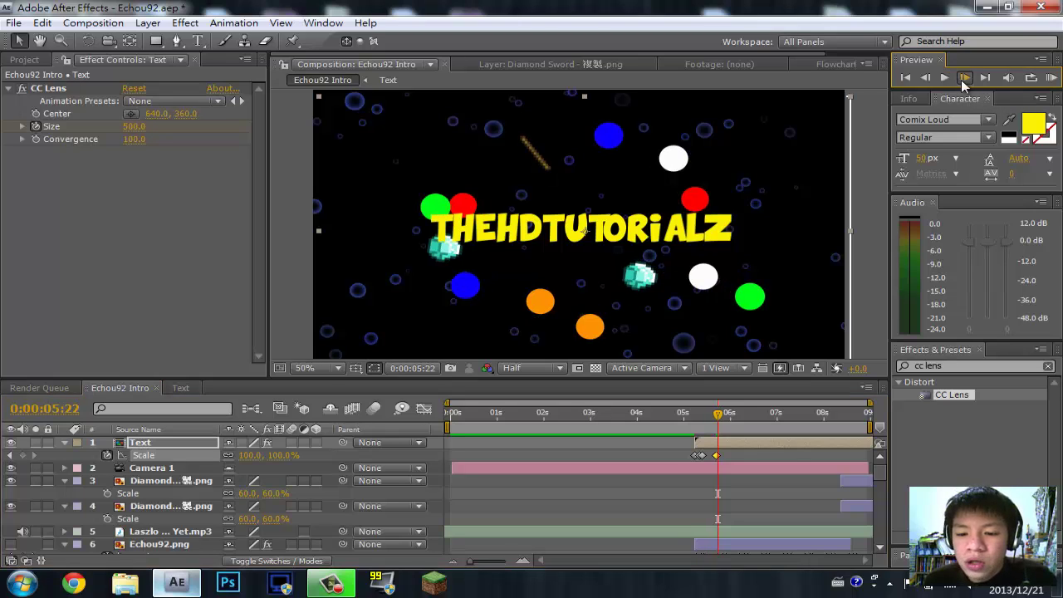
click(963, 78)
click(963, 77)
click(964, 77)
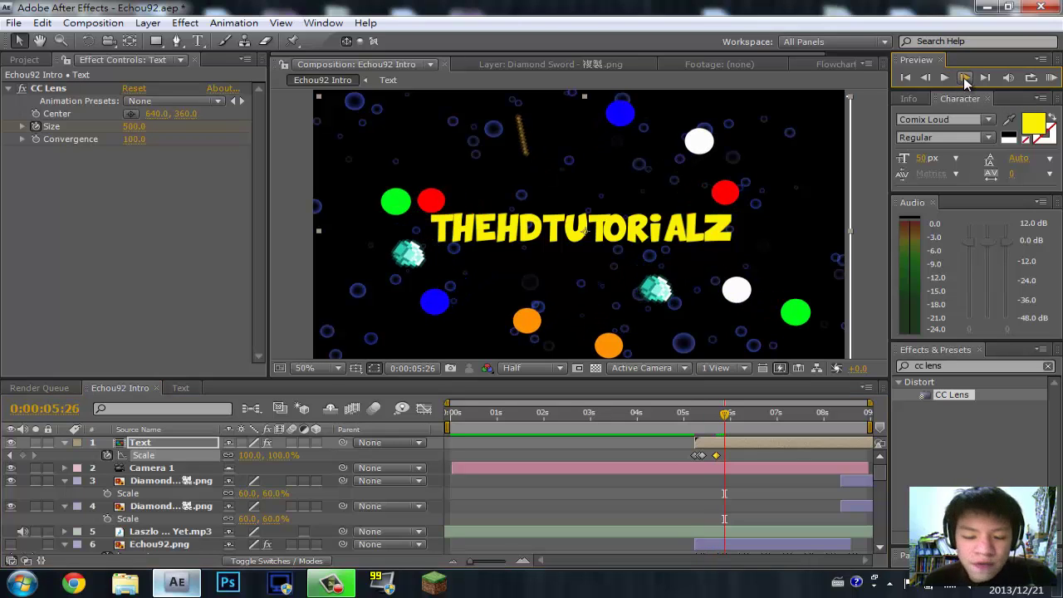
key(alt+shift+s)
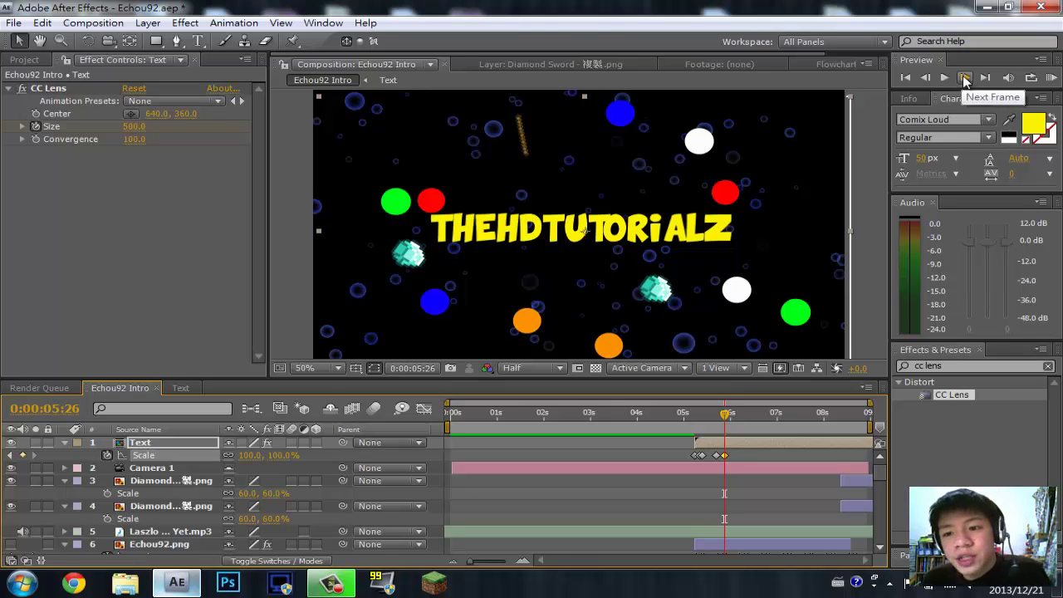
Add a Scale keyframe at the current 100% to the Text layer at 0:00:06:06
click(965, 76)
click(965, 76)
click(965, 76)
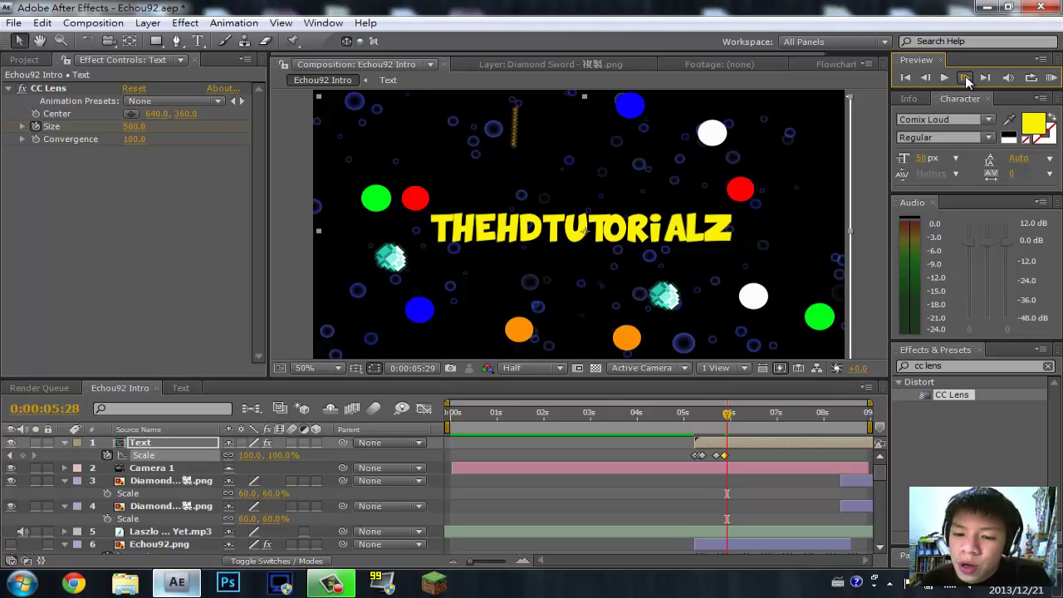
click(965, 76)
click(965, 76)
click(965, 77)
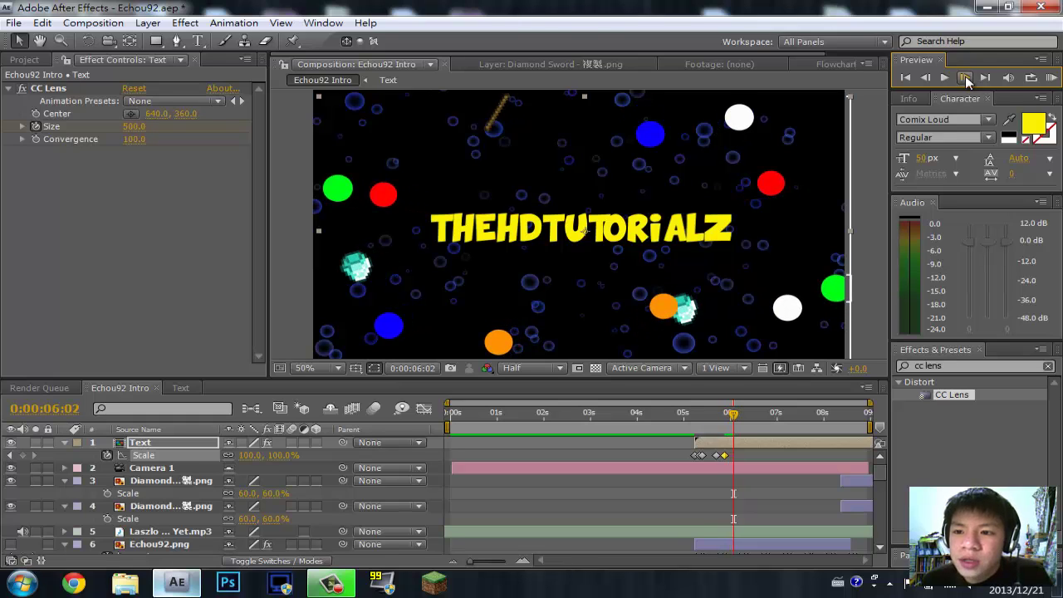
click(965, 76)
click(965, 76)
click(965, 76)
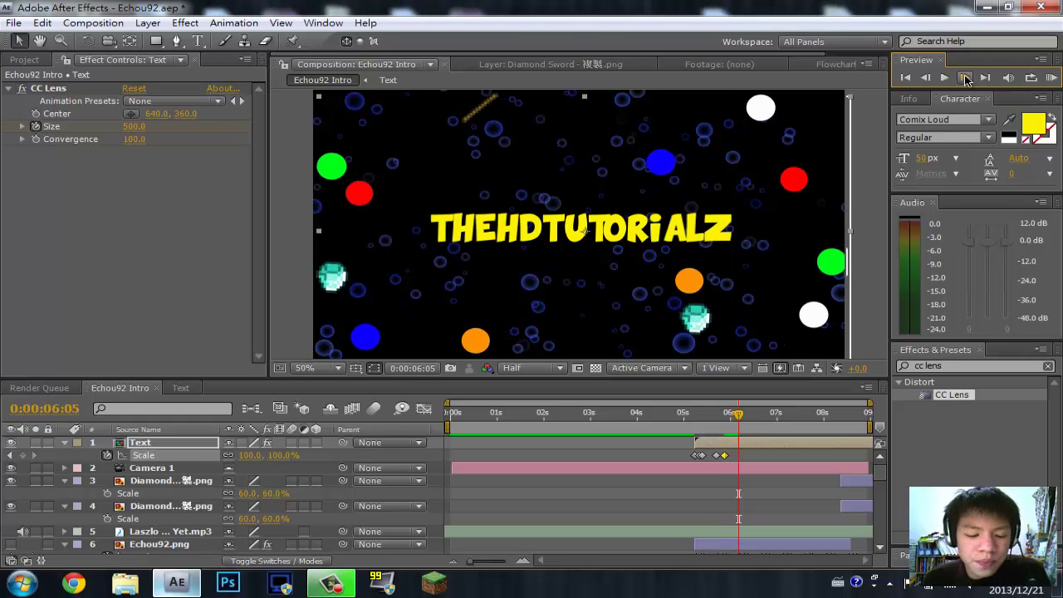
click(965, 76)
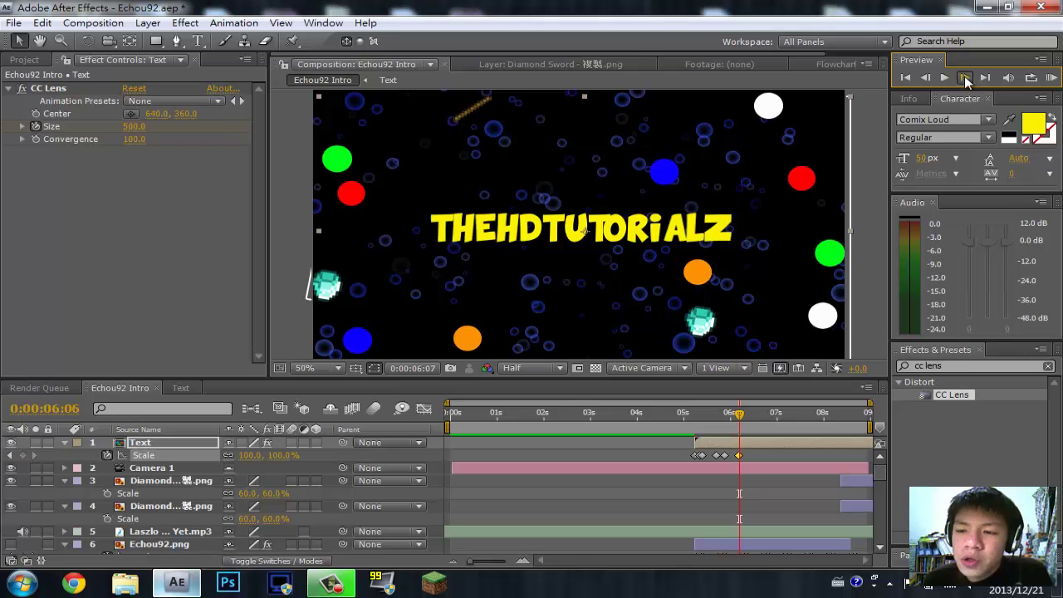
Add a Scale keyframe at the current 100% to the Text layer at 0:00:06:10
click(965, 76)
click(964, 76)
click(964, 76)
click(964, 77)
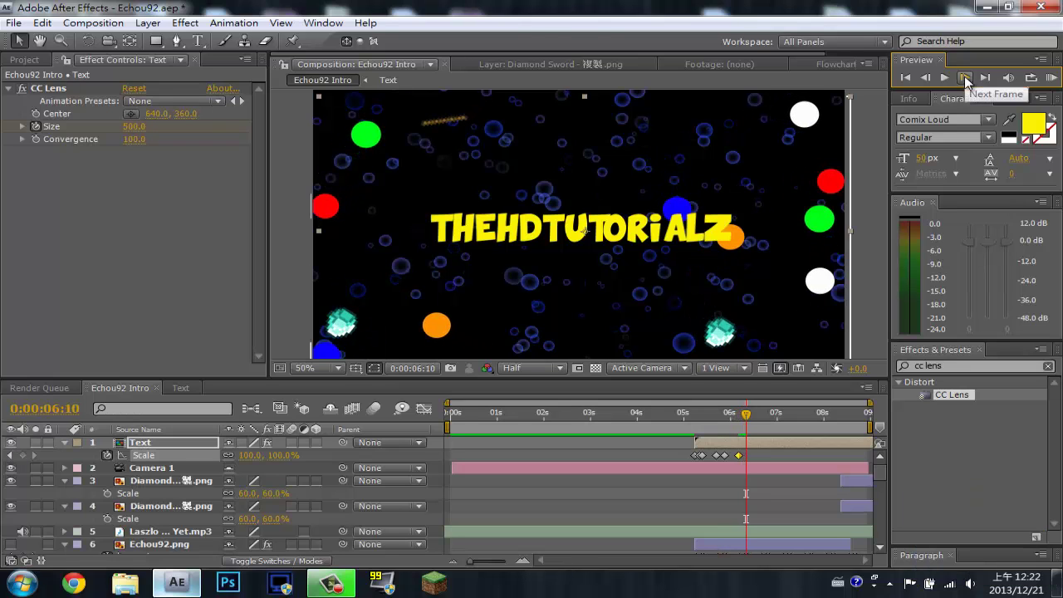
Add a Scale keyframe at the current 100% to the Text layer at 0:00:06:19
click(964, 76)
click(965, 76)
click(964, 76)
click(965, 76)
click(964, 76)
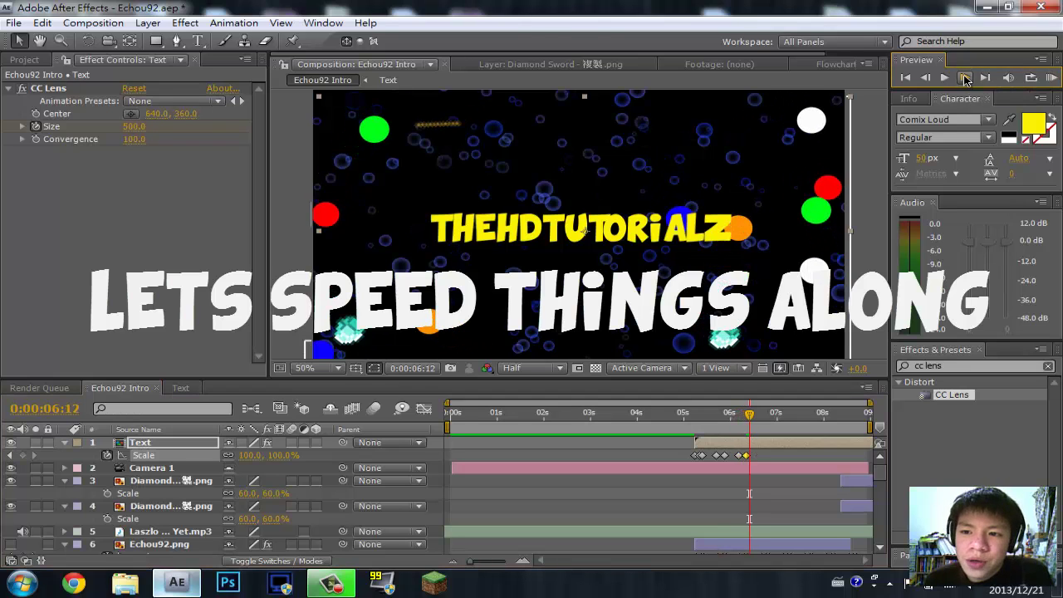
click(964, 77)
click(964, 76)
click(964, 77)
click(964, 77)
click(965, 77)
click(966, 77)
click(966, 76)
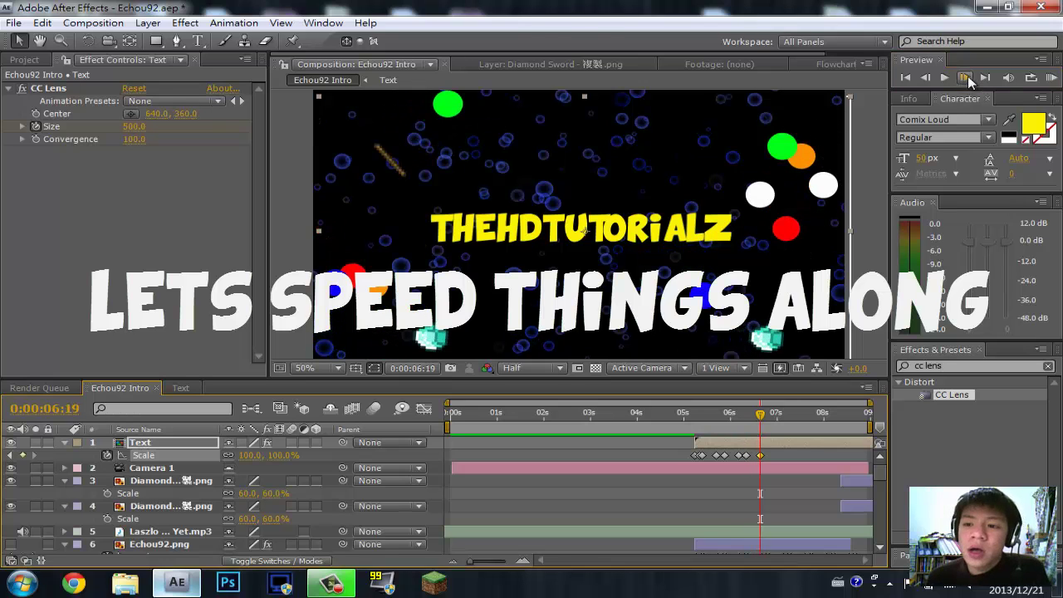
click(968, 76)
click(968, 75)
click(967, 75)
click(968, 75)
click(967, 75)
click(968, 75)
click(967, 75)
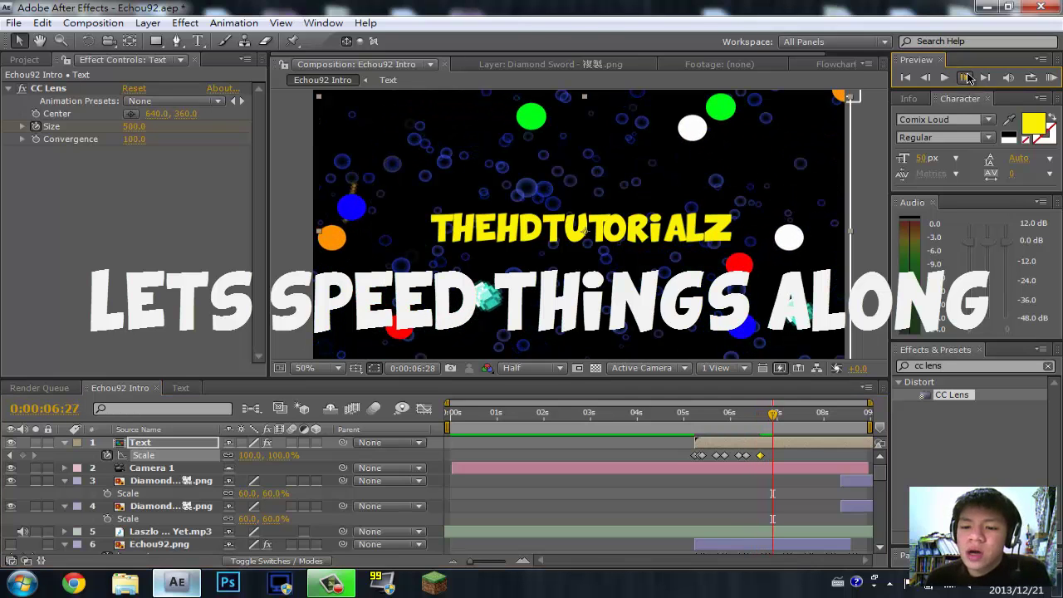
click(968, 76)
click(926, 77)
click(926, 78)
click(926, 77)
click(926, 78)
click(926, 77)
click(926, 77)
click(926, 77)
click(926, 77)
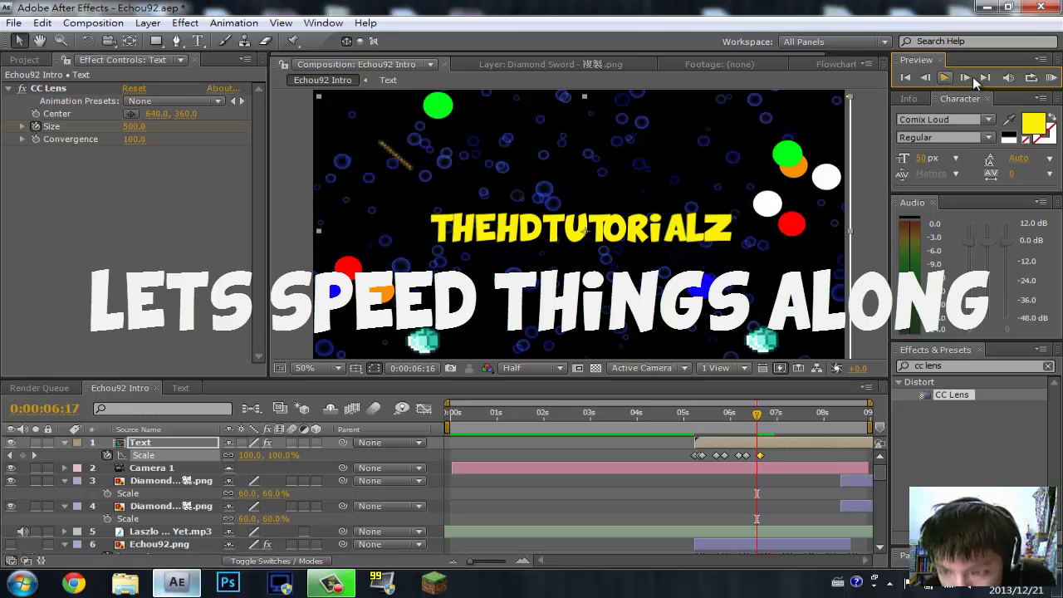
Add a Scale keyframe at the current 100% to the Text layer at 0:00:06:24
click(963, 77)
click(964, 78)
click(963, 77)
click(963, 78)
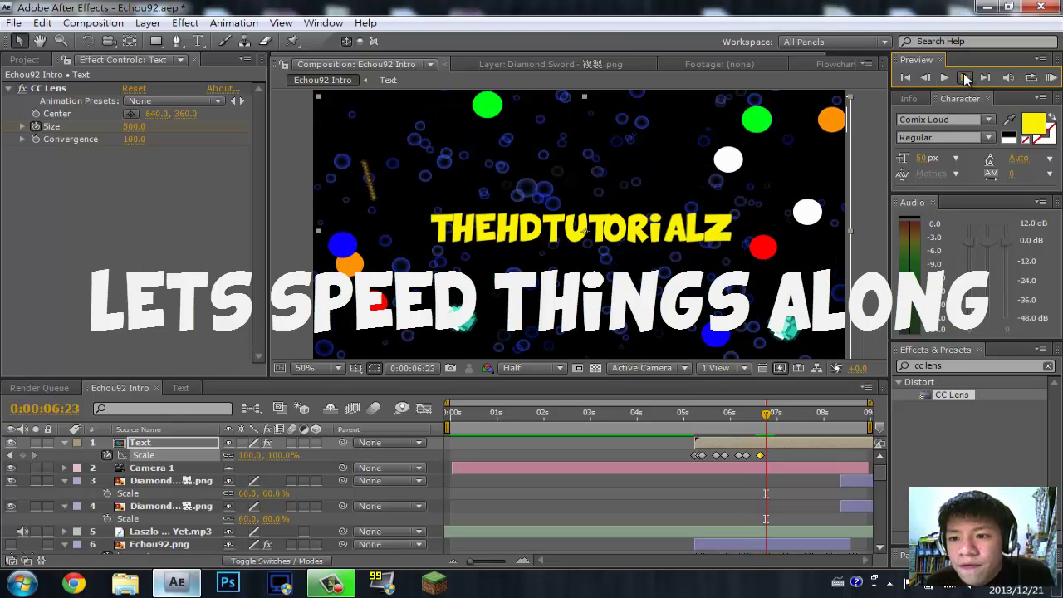
click(963, 77)
Add a Scale keyframe at the current 100% to the Text layer at 0:00:07:03
click(963, 78)
click(963, 78)
click(964, 77)
click(963, 77)
click(963, 78)
click(963, 77)
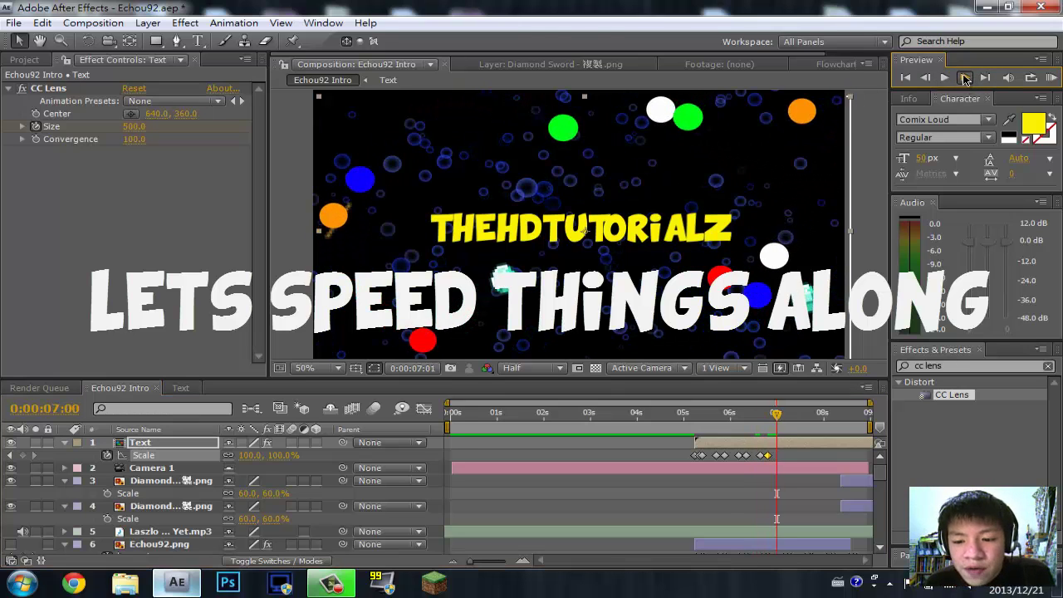
click(963, 78)
click(963, 77)
click(963, 77)
Add a Scale keyframe at the current 100% to the Text layer at 0:00:07:08
click(963, 77)
click(963, 77)
click(964, 78)
click(964, 77)
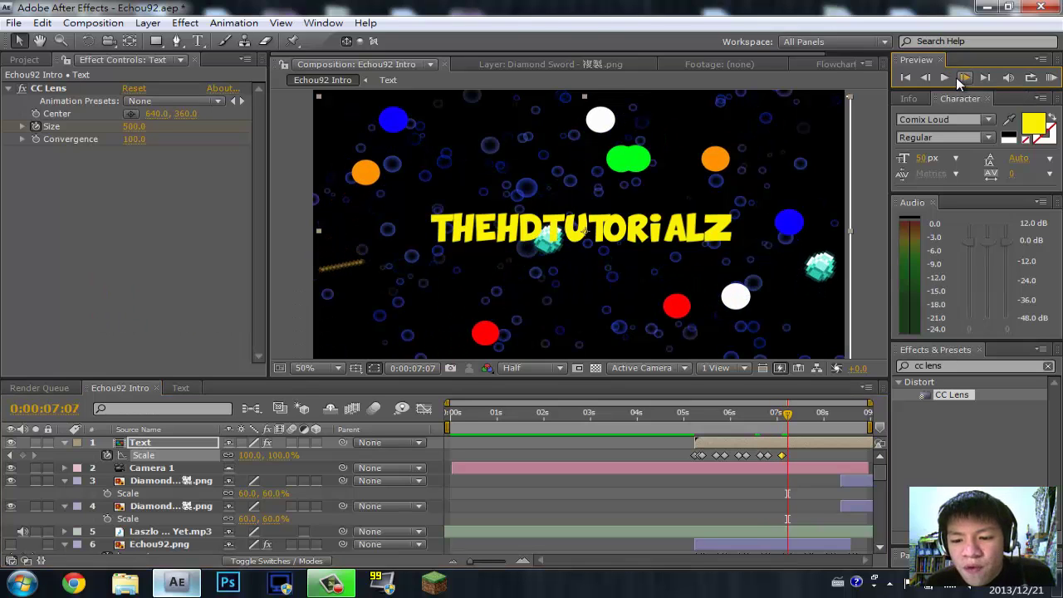
click(964, 77)
Add a Scale keyframe at the current 100% to the Text layer at 0:00:07:17
click(963, 78)
click(963, 77)
click(964, 77)
click(964, 77)
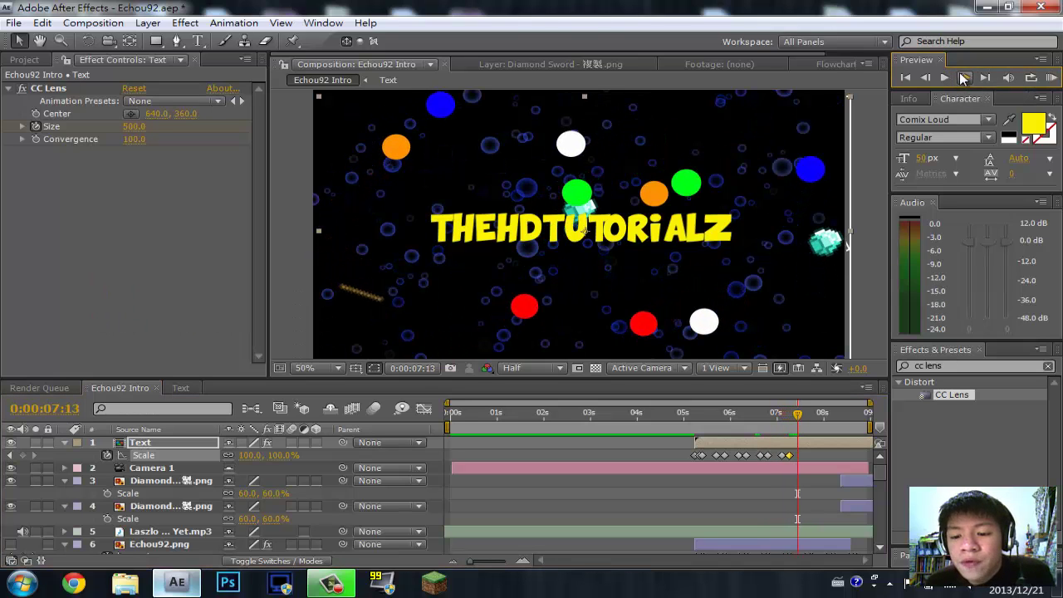
click(964, 77)
click(964, 77)
click(963, 78)
click(964, 77)
click(964, 77)
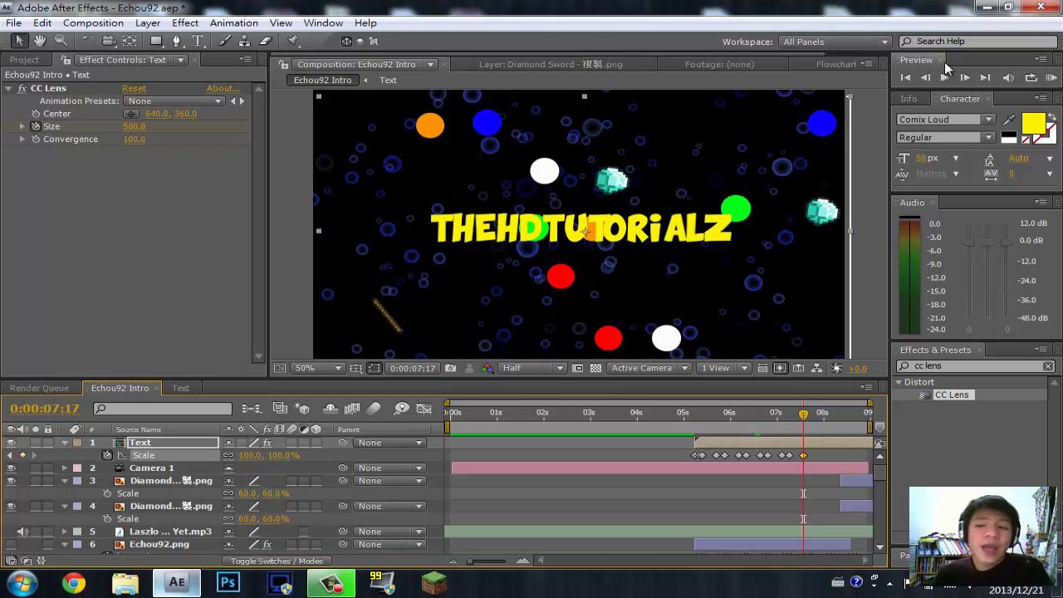
Add a Scale keyframe at the current 100% to the Text layer at 0:00:07:22
click(963, 77)
click(964, 78)
click(963, 77)
click(964, 77)
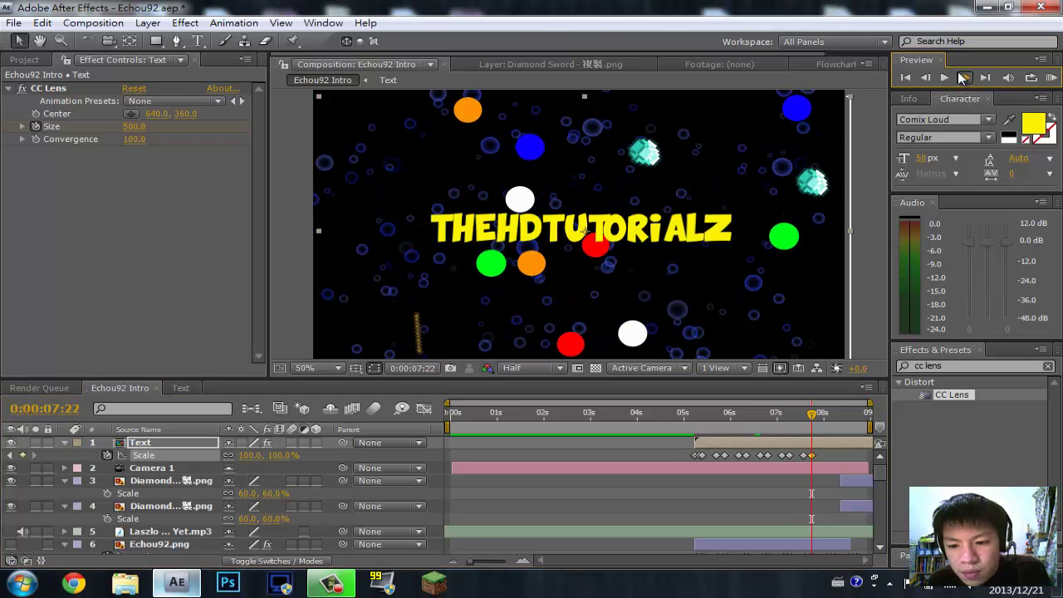
click(964, 77)
click(963, 77)
click(963, 78)
click(962, 77)
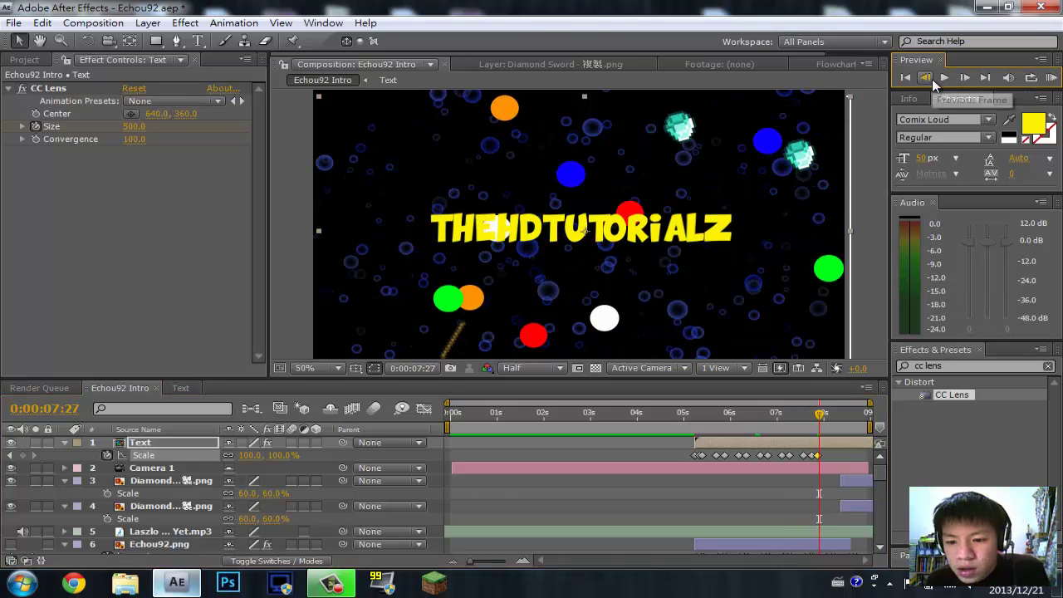
click(931, 76)
click(931, 76)
click(930, 77)
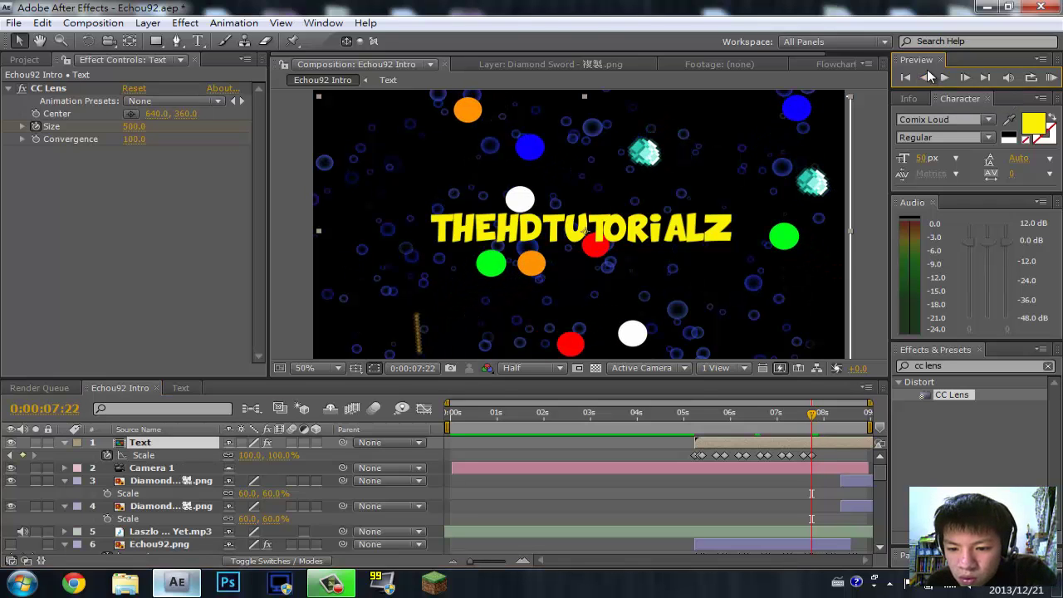
Step through the Text layer's frames between 0:00:07:22 and 0:00:08:06 to examine where the next pulse belongs
click(964, 77)
click(964, 77)
click(965, 77)
click(964, 77)
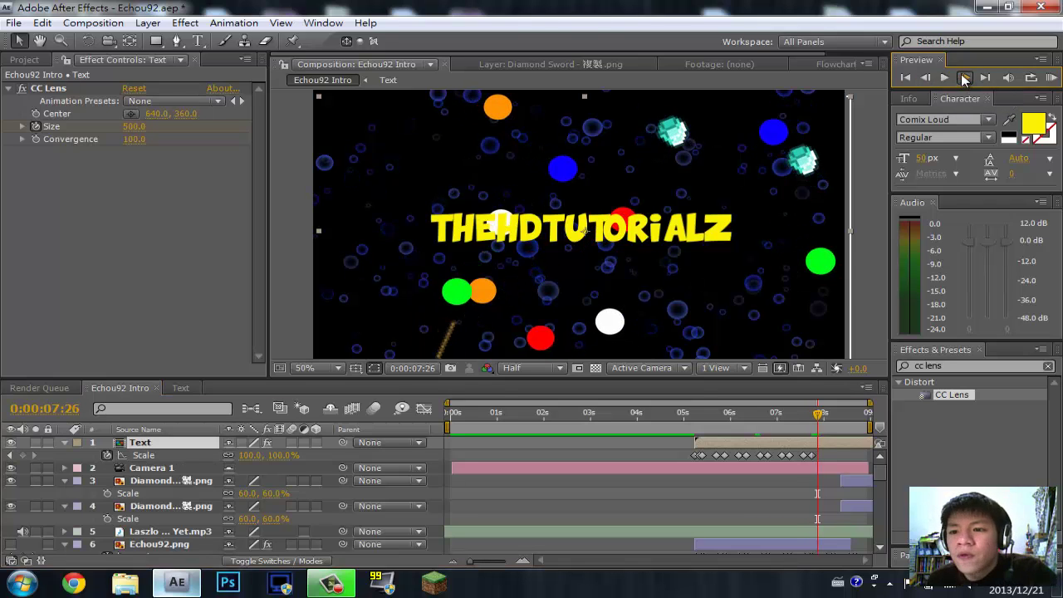
click(964, 77)
click(964, 77)
click(965, 78)
click(965, 77)
click(965, 78)
click(964, 77)
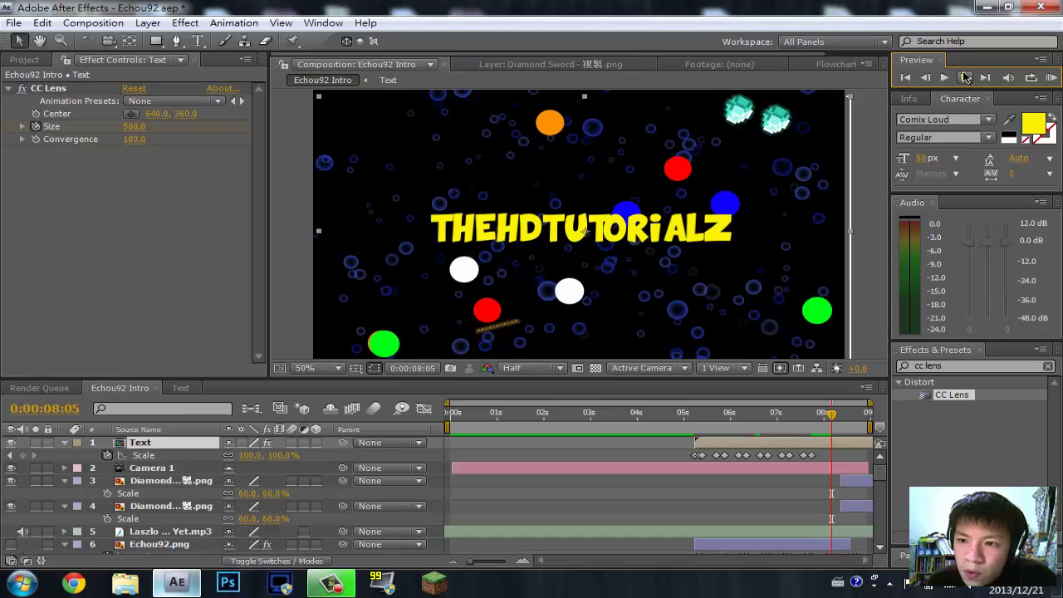
click(964, 77)
click(964, 78)
click(964, 78)
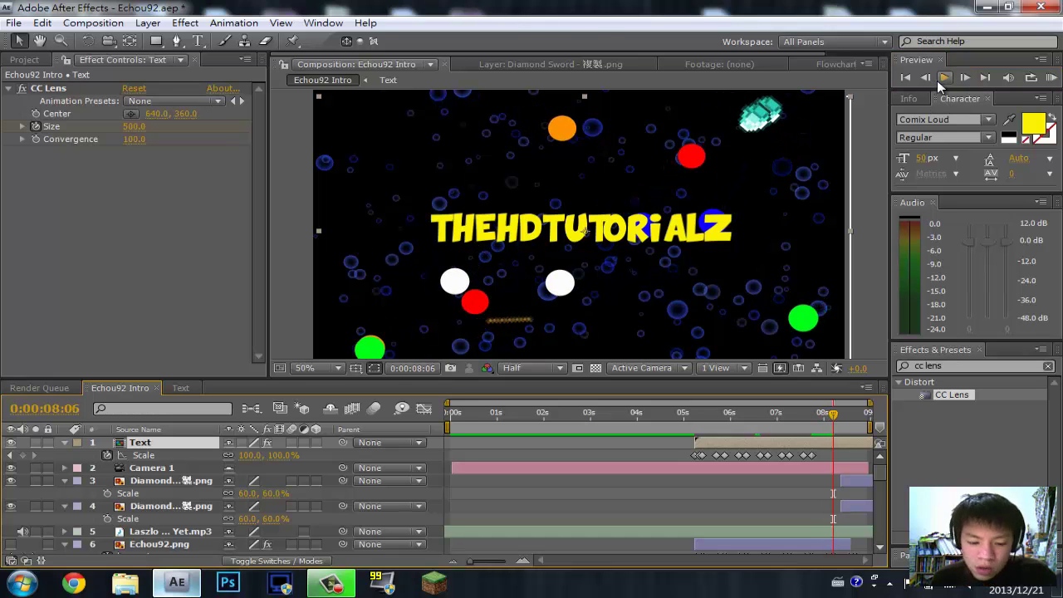
click(926, 77)
click(926, 78)
click(926, 78)
click(926, 77)
click(926, 78)
click(926, 77)
click(926, 77)
click(926, 77)
click(926, 77)
click(926, 78)
click(926, 78)
click(926, 77)
click(926, 77)
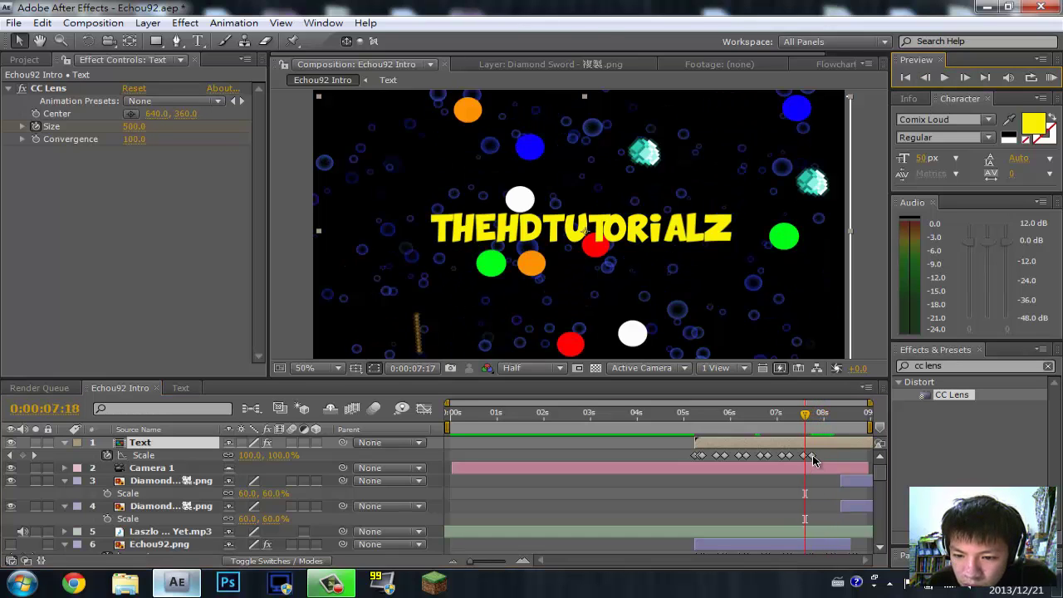
click(811, 455)
click(964, 77)
click(964, 77)
click(964, 77)
click(964, 77)
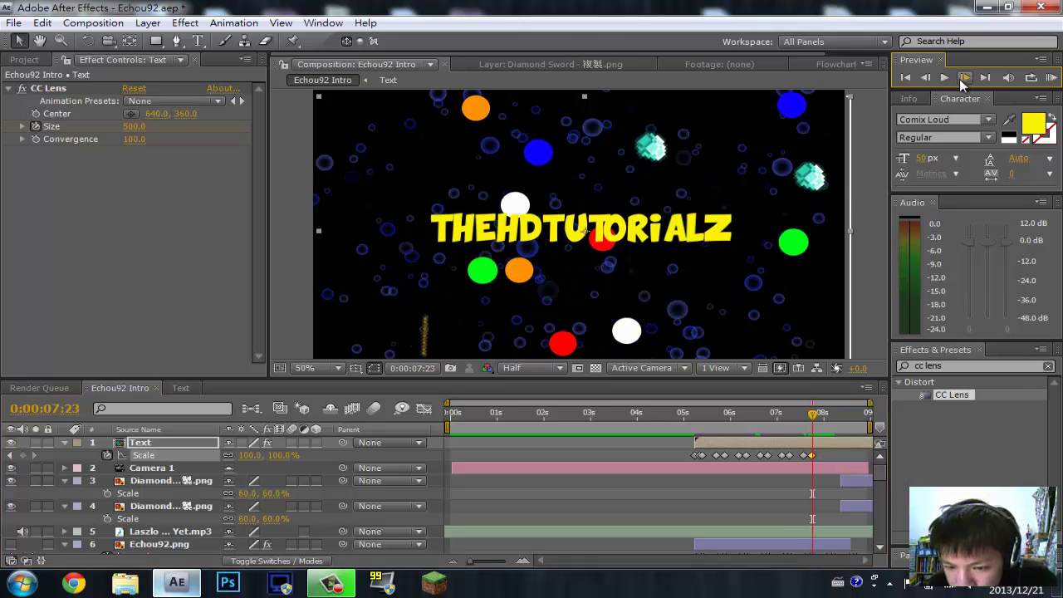
click(964, 77)
click(964, 78)
click(964, 77)
click(964, 77)
click(965, 77)
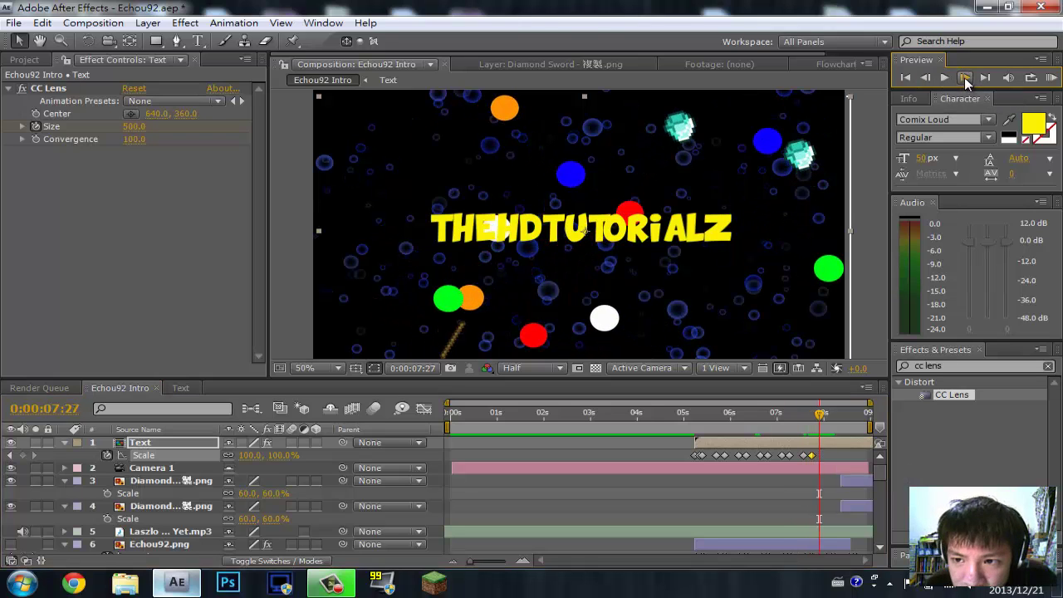
click(964, 77)
click(964, 77)
click(964, 78)
click(964, 77)
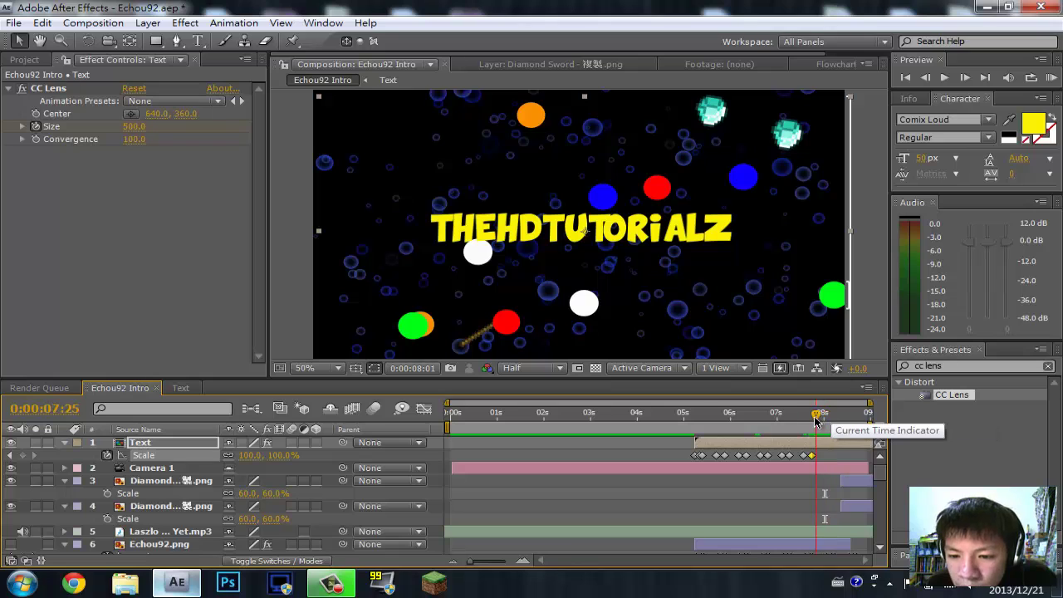
drag(819, 420, 813, 421)
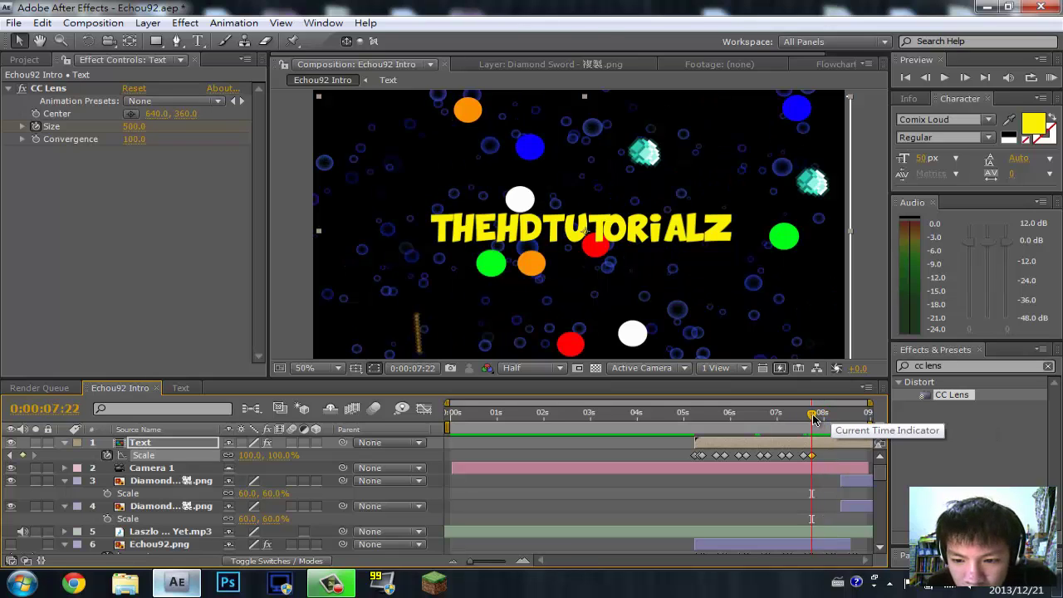
Add a 100% Scale keyframe to the Text layer at 0:00:08:01
click(964, 78)
click(964, 77)
click(964, 77)
click(964, 78)
click(964, 78)
click(965, 77)
click(964, 78)
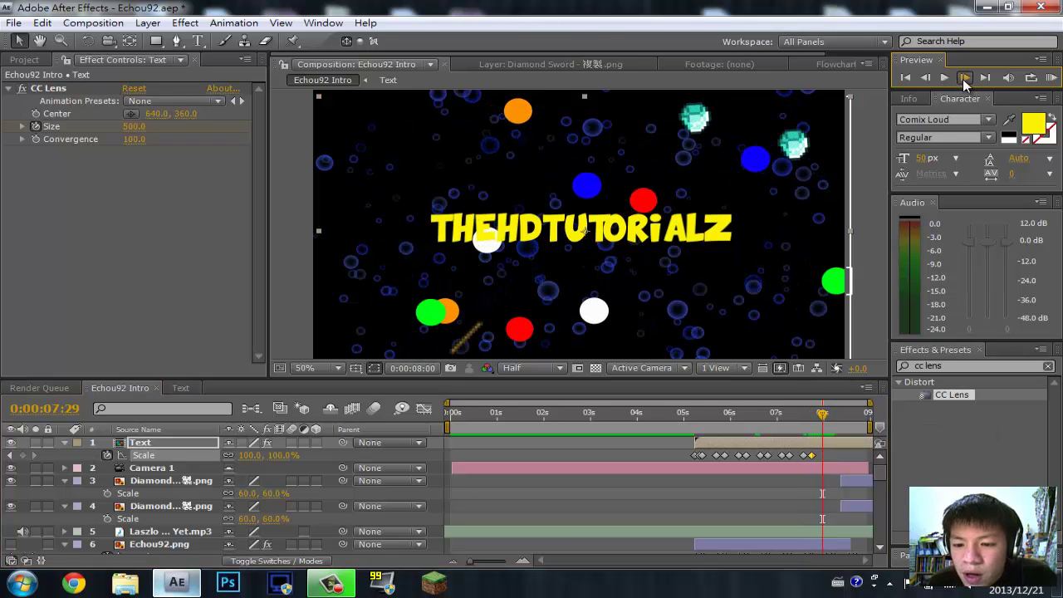
click(964, 77)
click(965, 78)
Add a 100% Scale keyframe to the Text layer at 0:00:08:06
click(965, 77)
click(964, 77)
click(964, 78)
click(965, 77)
click(965, 77)
Add a 100% Scale keyframe to the Text layer at 0:00:08:15
click(965, 77)
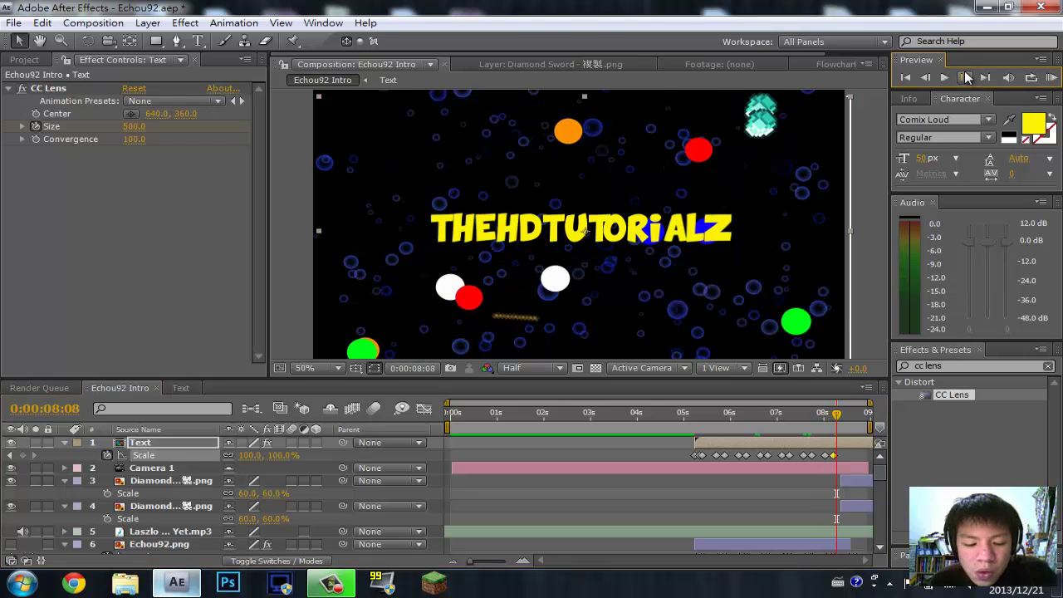
click(964, 77)
click(964, 77)
click(964, 77)
click(965, 78)
click(965, 77)
click(964, 78)
click(964, 78)
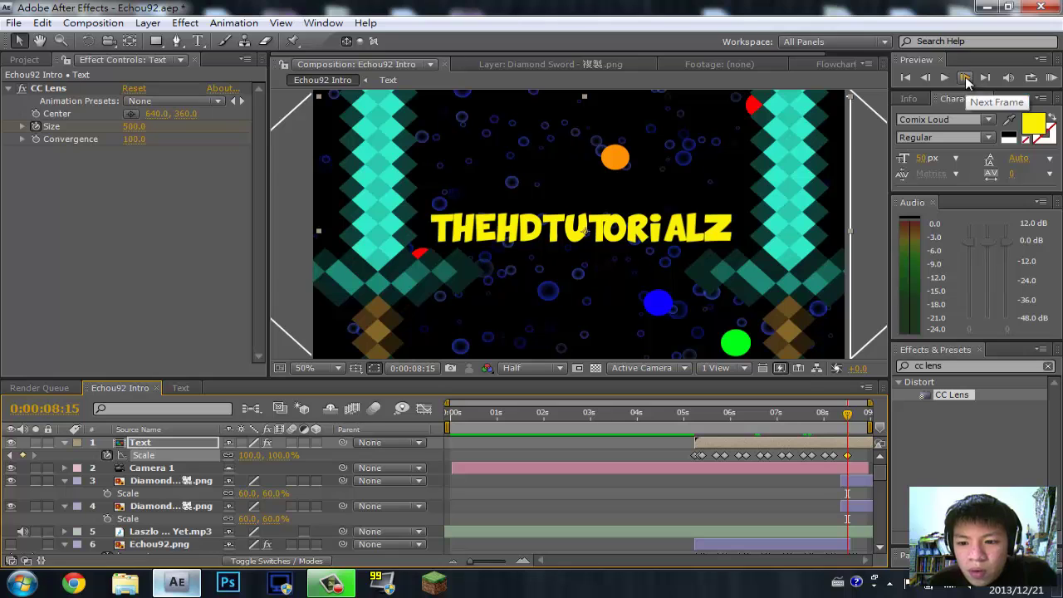
Add a 100% Scale keyframe to the Text layer at 0:00:08:20
click(965, 76)
click(965, 77)
click(965, 76)
click(966, 76)
click(965, 77)
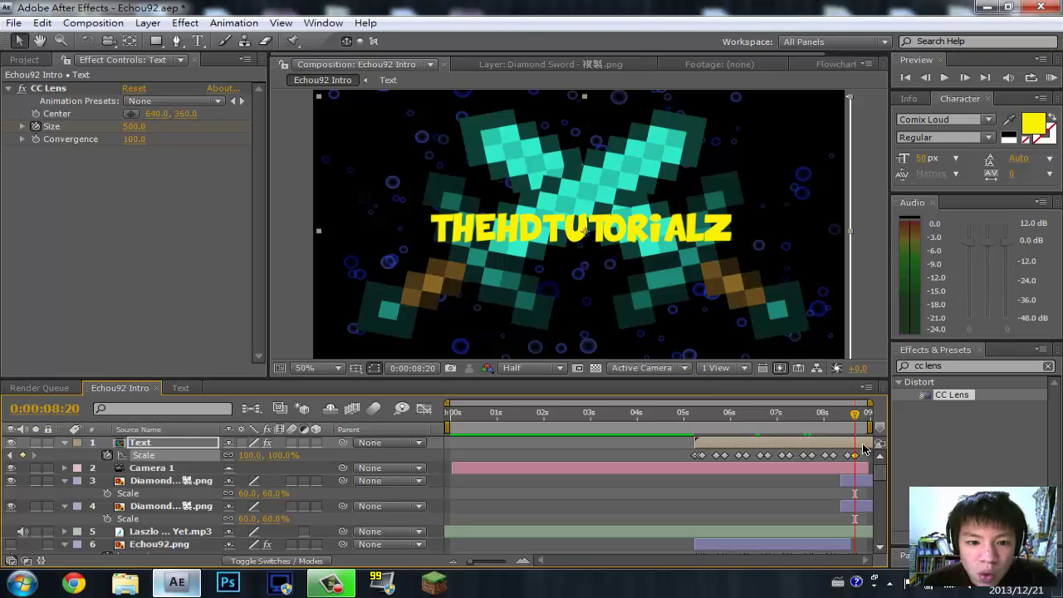
Add a 110% Scale keyframe to the Text layer at 0:00:05:24, between the two 100% keyframes of the second pulse
drag(856, 420, 710, 449)
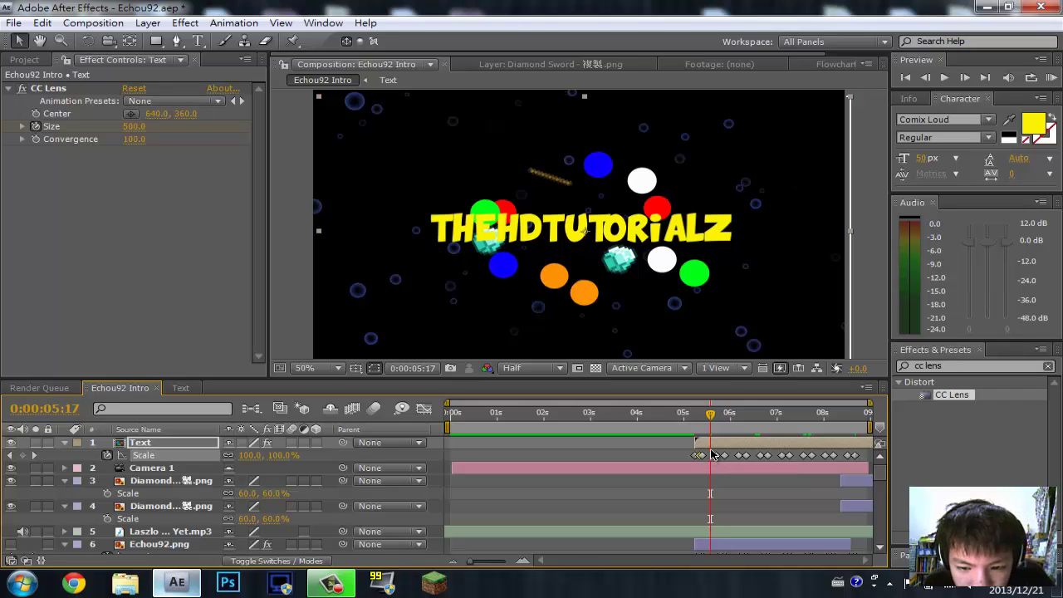
drag(705, 416, 718, 429)
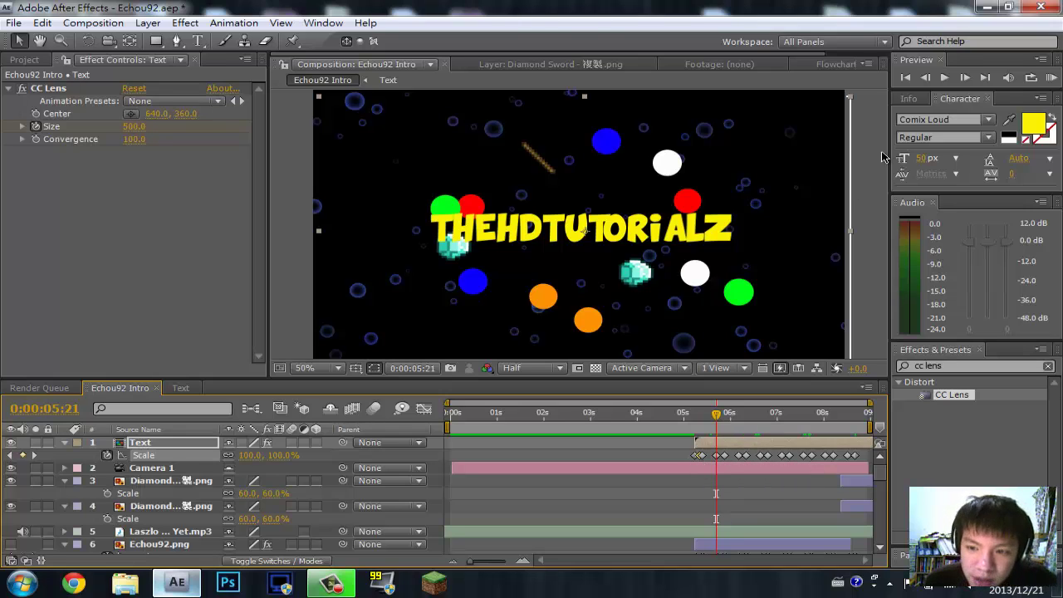
click(965, 78)
click(964, 77)
click(964, 77)
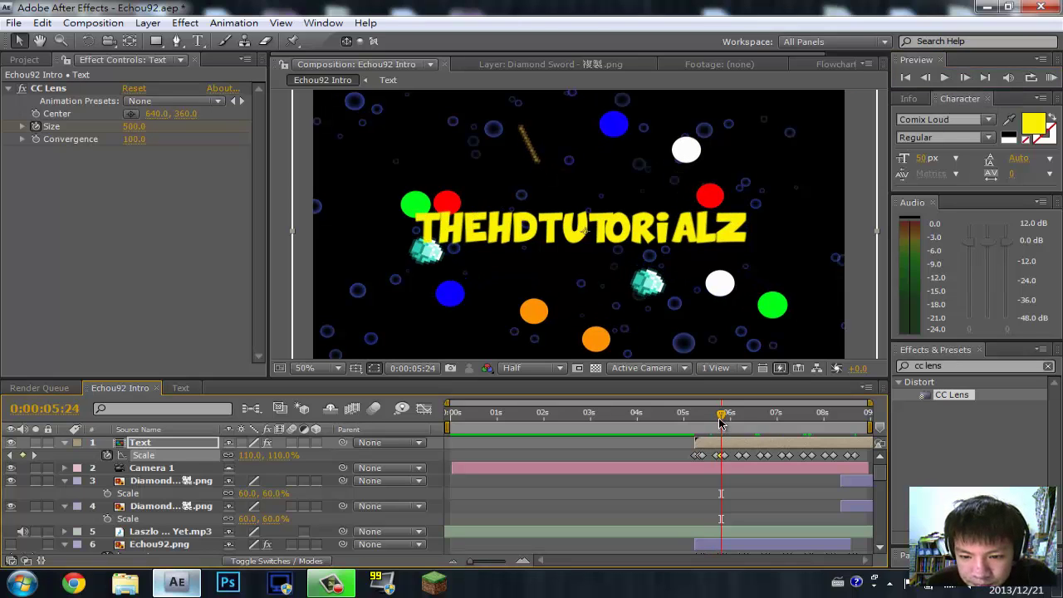
Add a 110% Scale keyframe to the Text layer at 0:00:06:08, between the next pair of 100% keyframes
drag(722, 424, 737, 424)
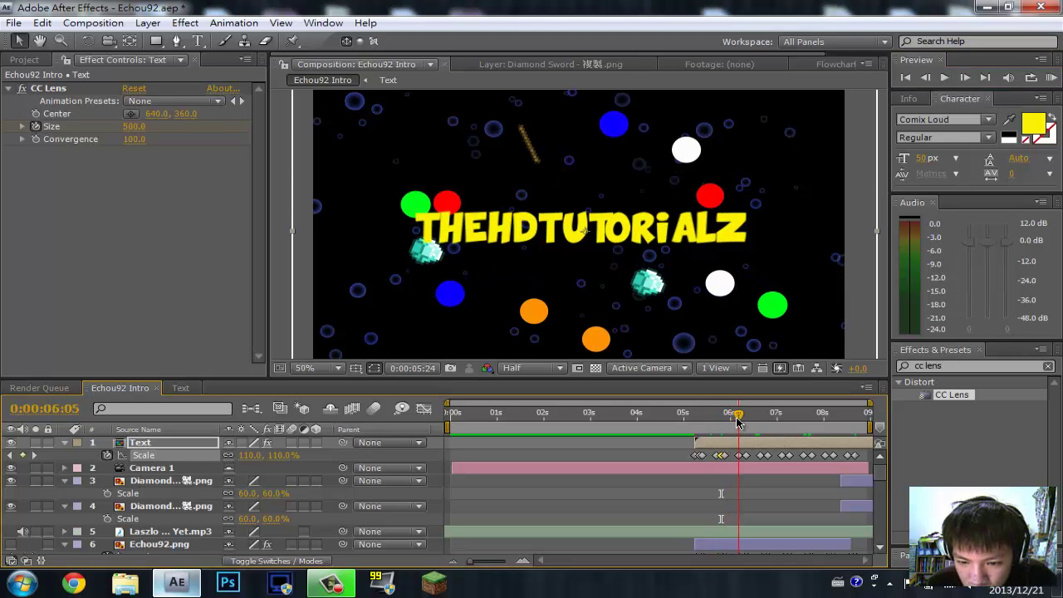
click(965, 78)
click(964, 77)
click(964, 77)
click(965, 77)
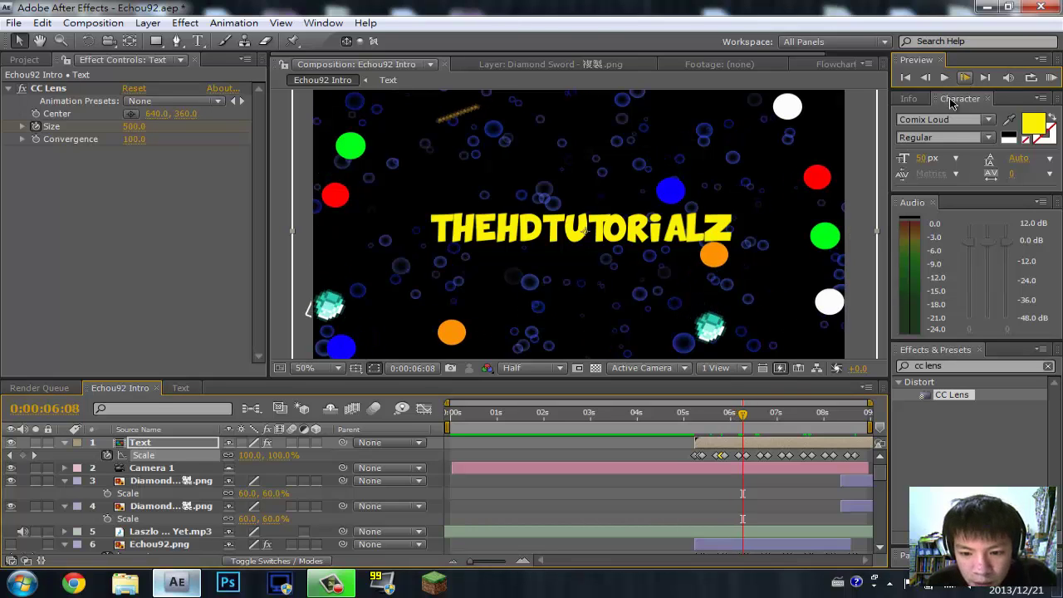
Add a 110% Scale keyframe to the Text layer at 0:00:06:22, inside the following keyframe pair
drag(740, 422, 760, 422)
click(968, 76)
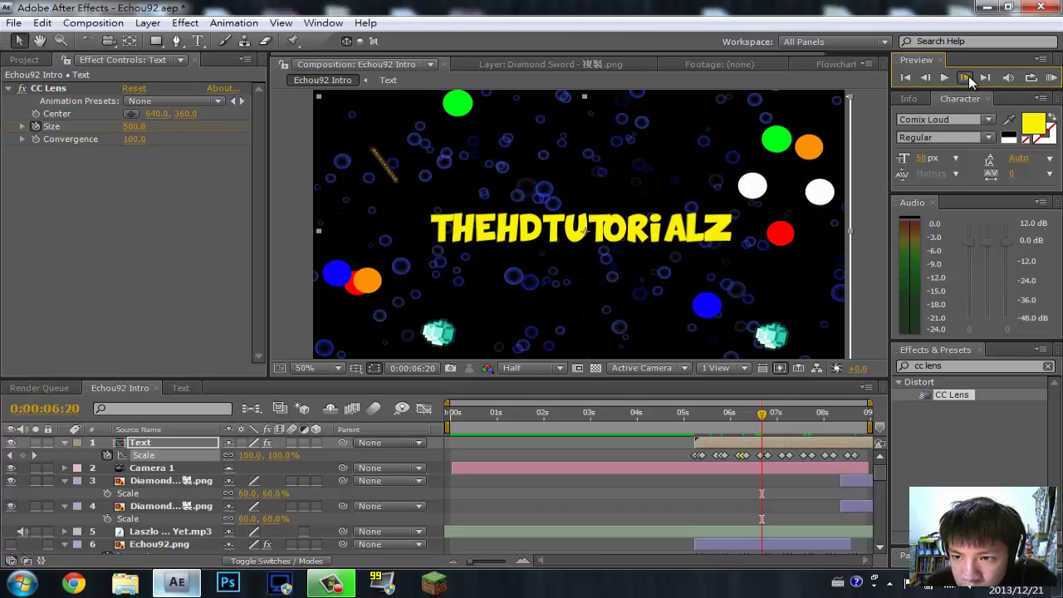
click(969, 76)
click(968, 75)
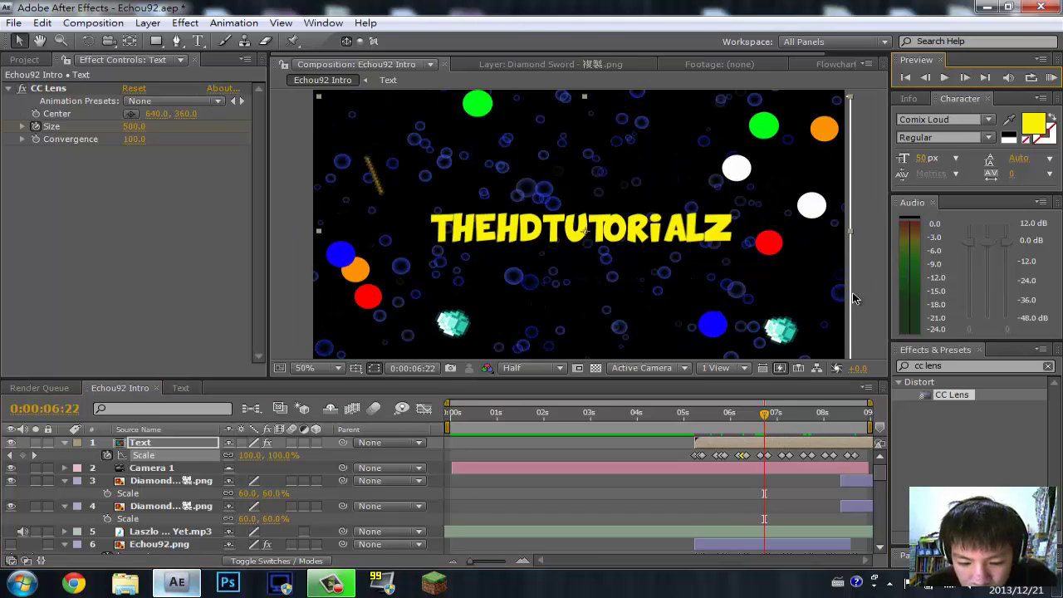
mouse_move(764, 422)
mouse_down()
mouse_move(780, 422)
mouse_move(766, 425)
mouse_up()
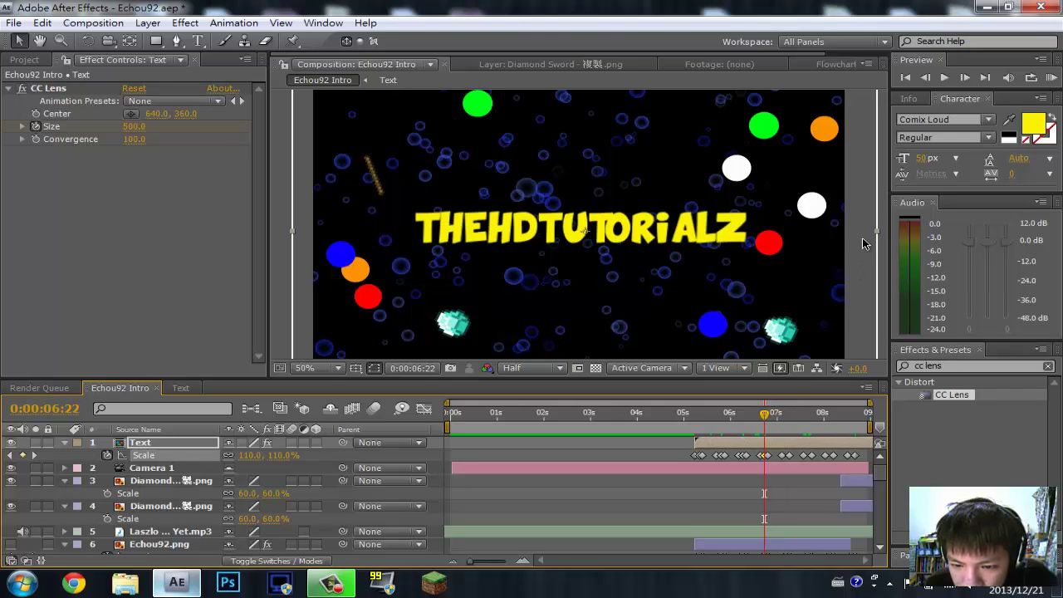
Step through the frames from 0:00:06:19 to 0:00:06:24 to check how the title scales up and back
click(927, 77)
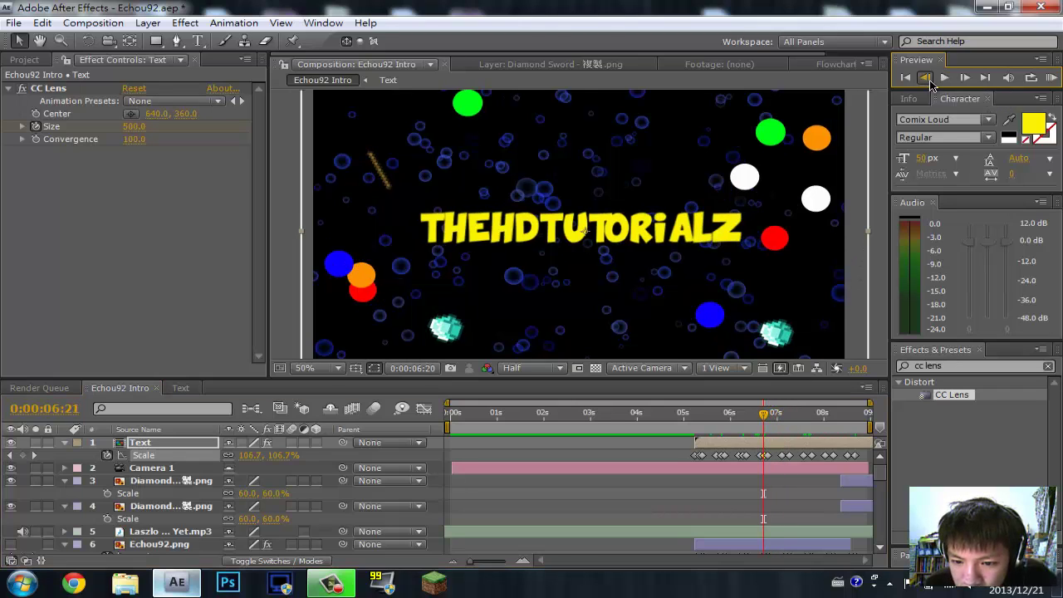
click(925, 77)
click(925, 77)
click(963, 77)
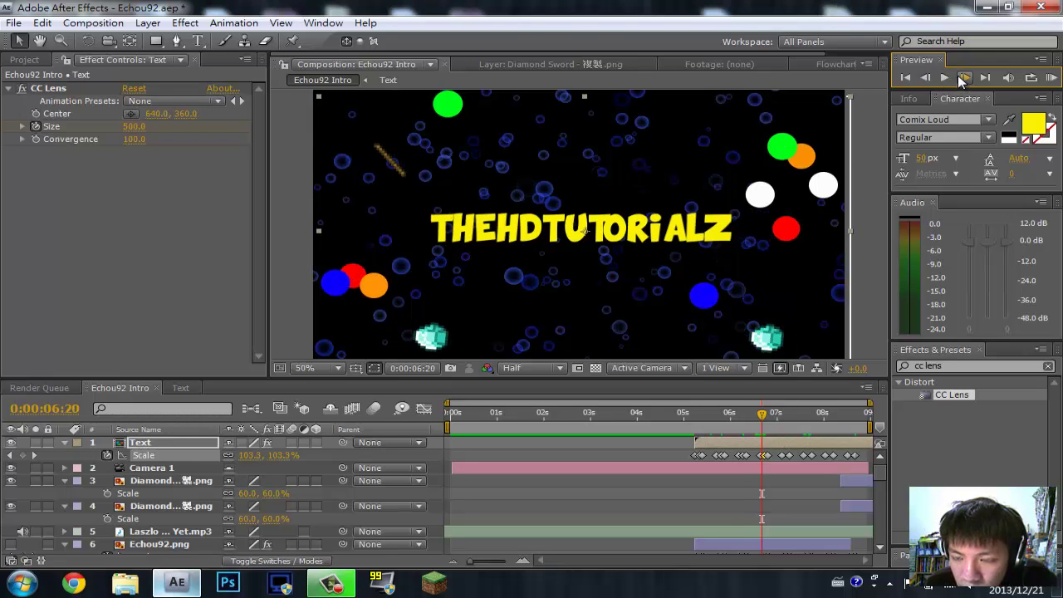
click(964, 77)
click(964, 77)
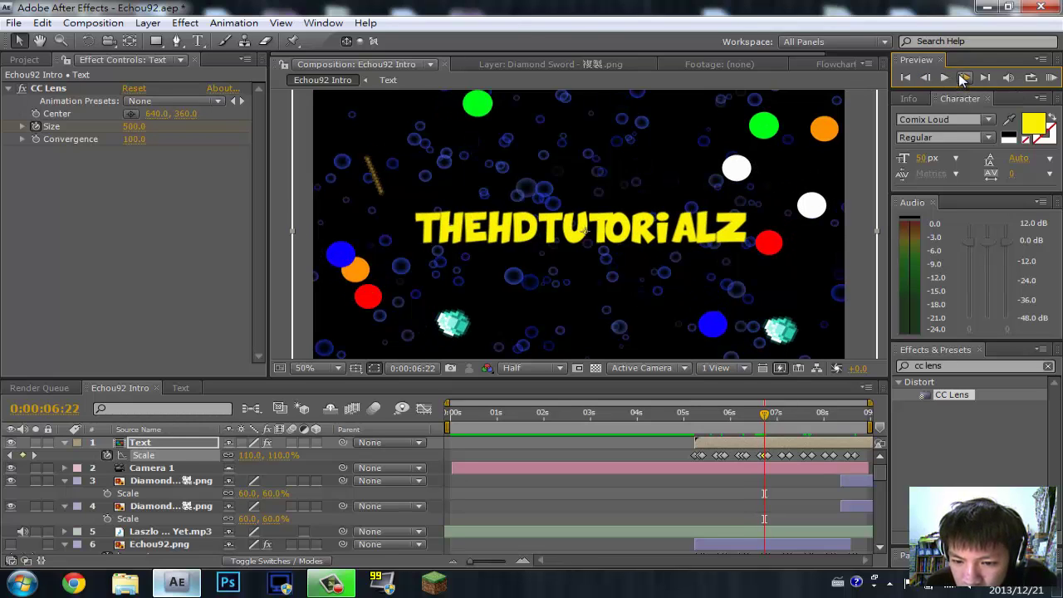
click(963, 77)
click(960, 77)
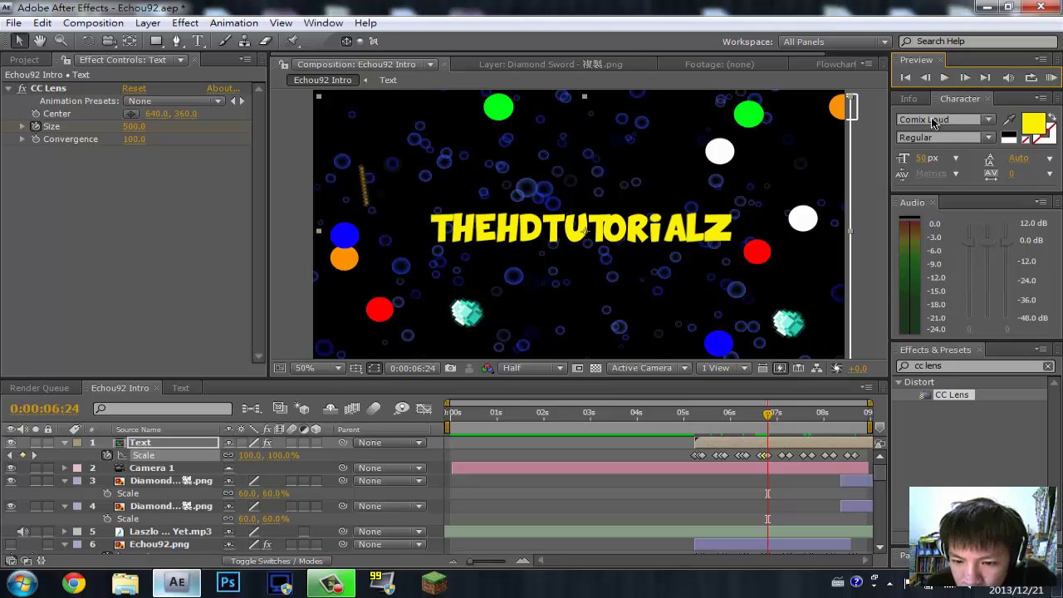
Add a 110% Scale keyframe to the Text layer at 0:00:07:06
drag(773, 410, 780, 416)
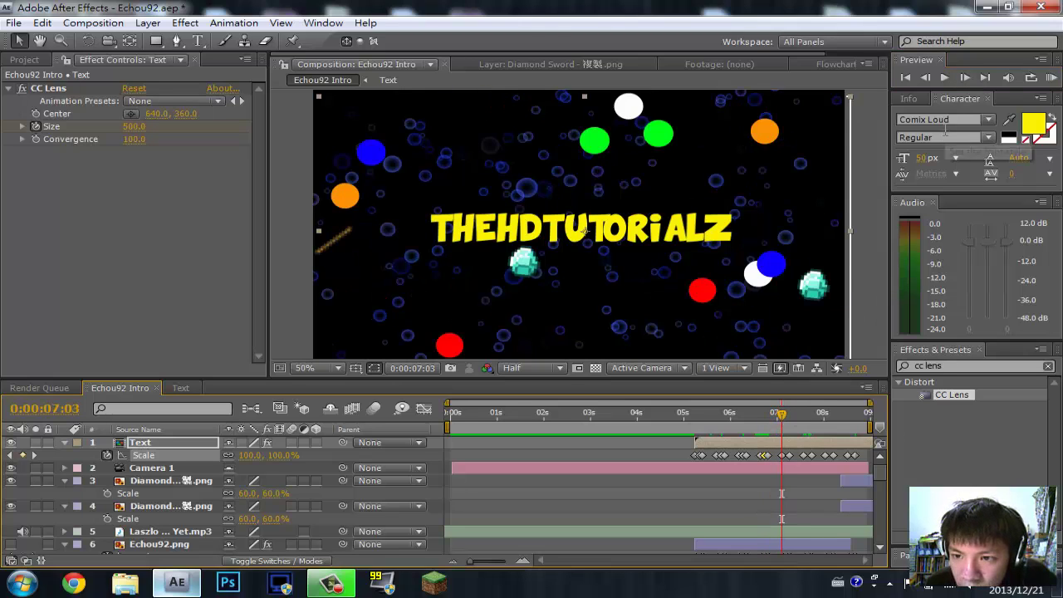
click(963, 78)
click(963, 78)
click(963, 78)
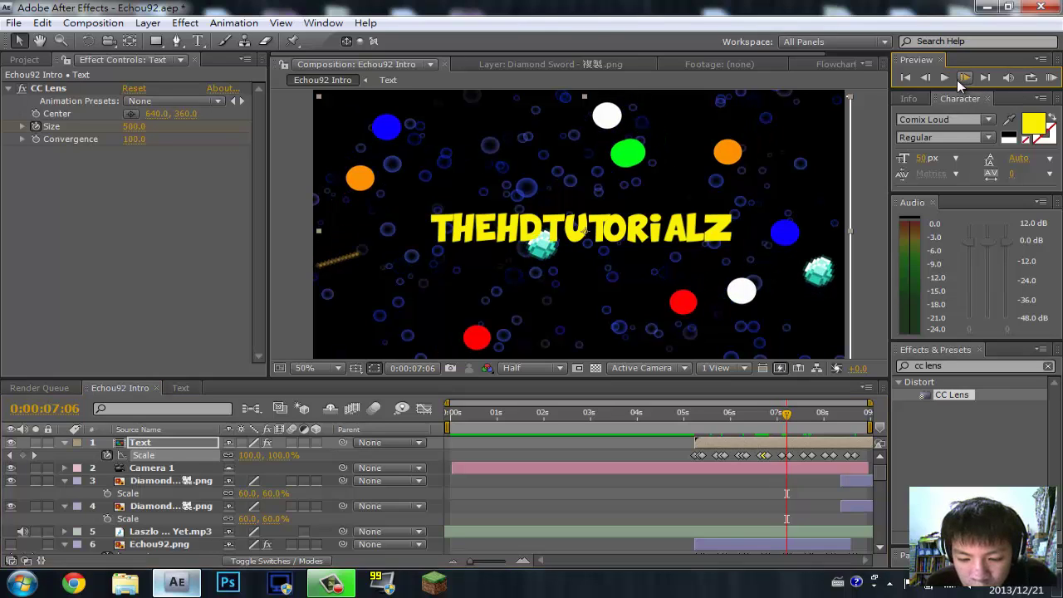
Step through the title's first pulse between 0:00:05:07 and 0:00:05:12 to check its Scale keyframe spacing
drag(787, 419, 700, 426)
click(964, 77)
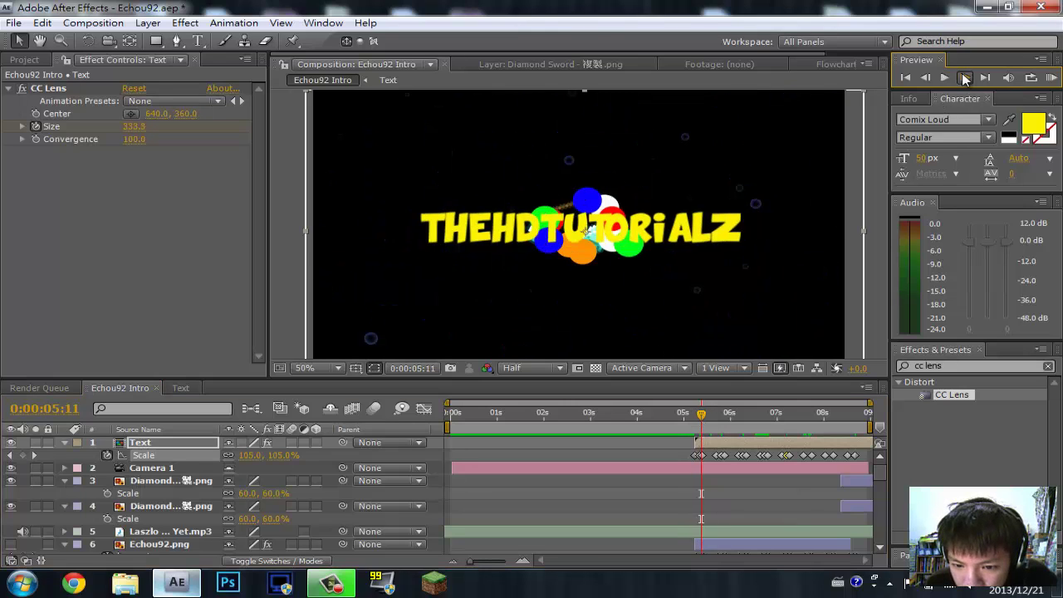
click(964, 78)
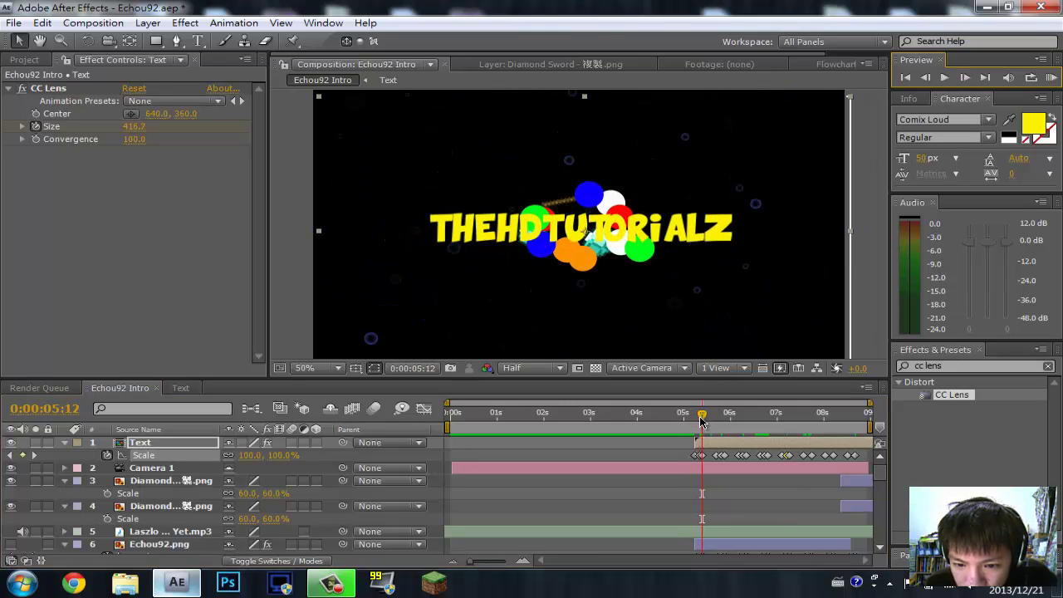
drag(702, 422, 695, 422)
click(965, 77)
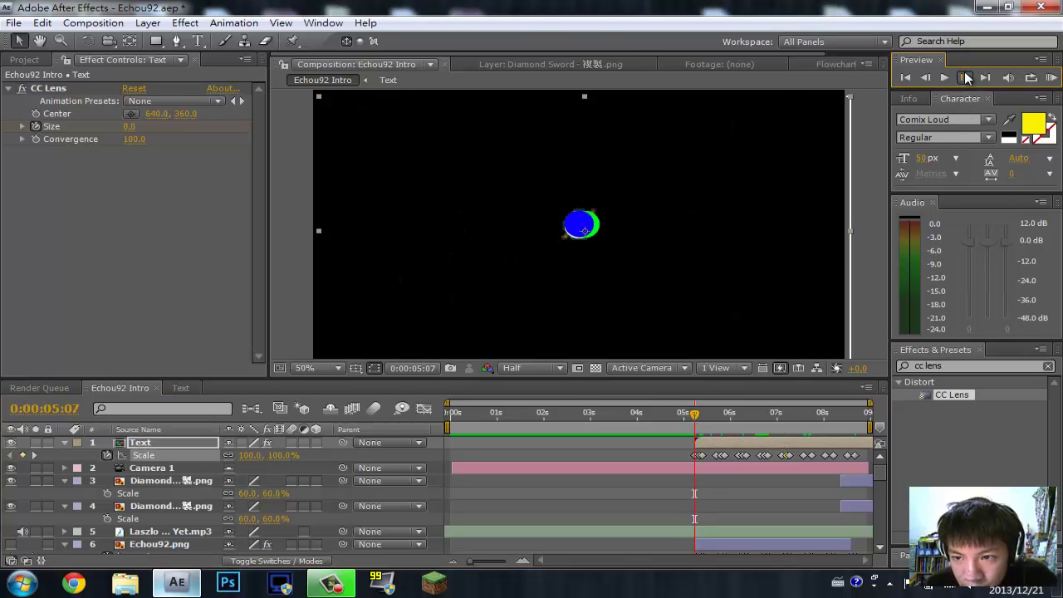
click(965, 77)
click(966, 77)
click(965, 77)
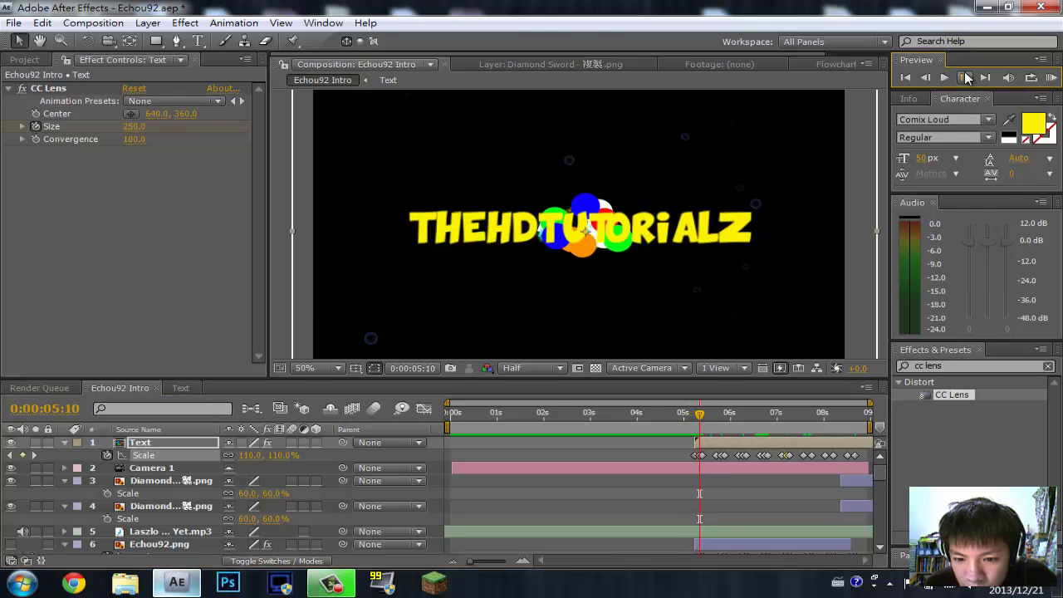
Add a 110% Scale keyframe to the Text layer at 0:00:07:20
drag(696, 423, 801, 430)
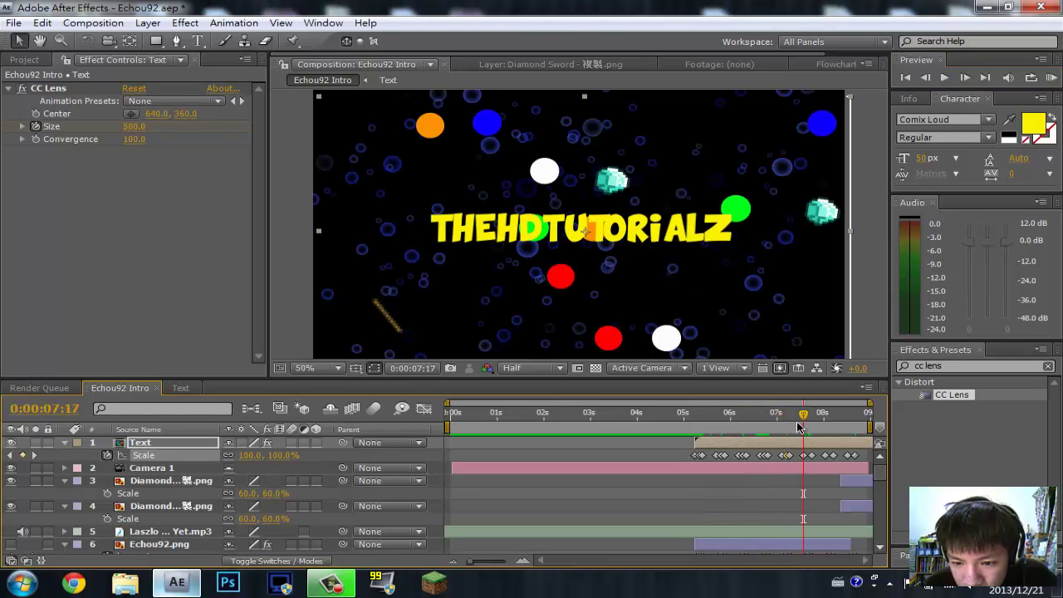
click(966, 76)
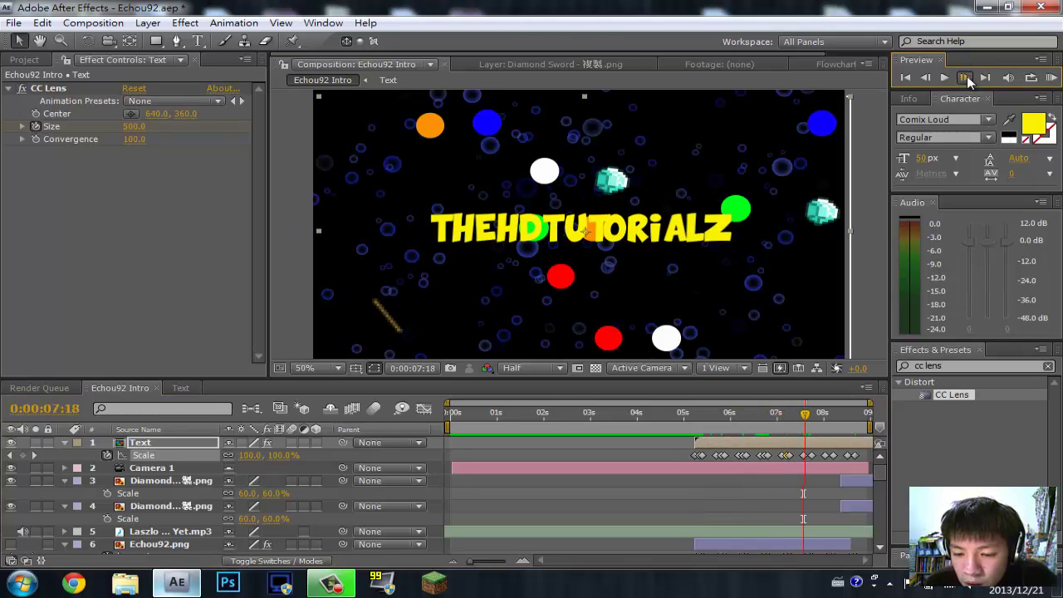
click(965, 77)
click(965, 77)
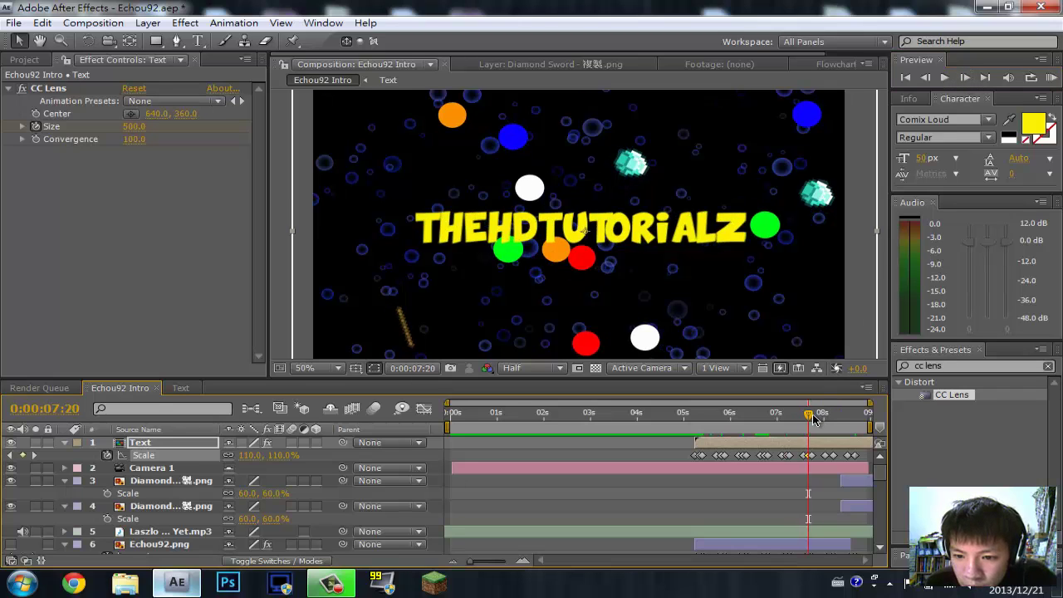
Add a 110% Scale keyframe to the Text layer at 0:00:08:04
drag(813, 420, 824, 420)
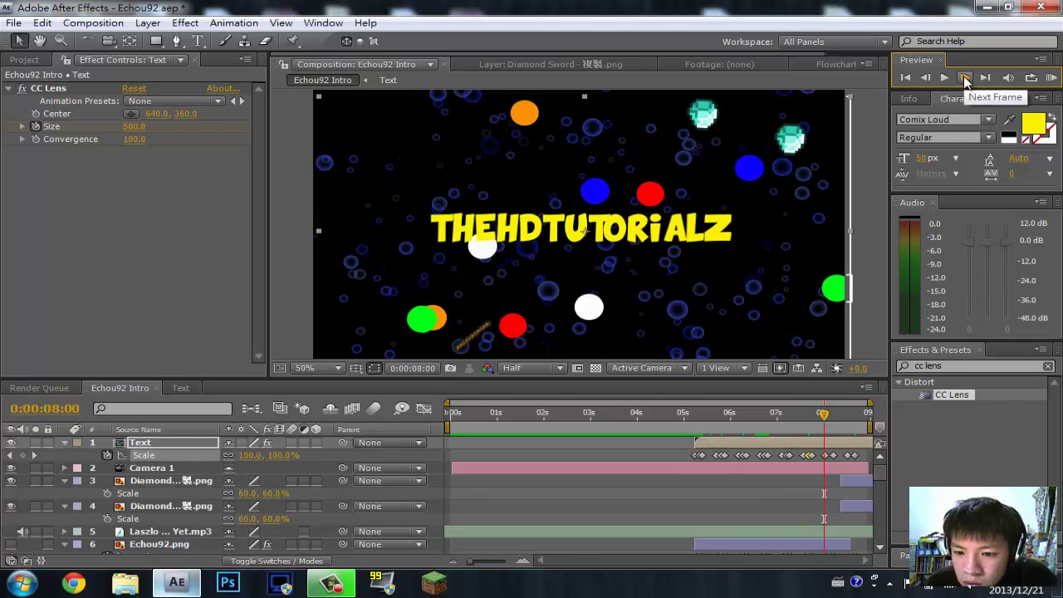
click(964, 77)
click(964, 78)
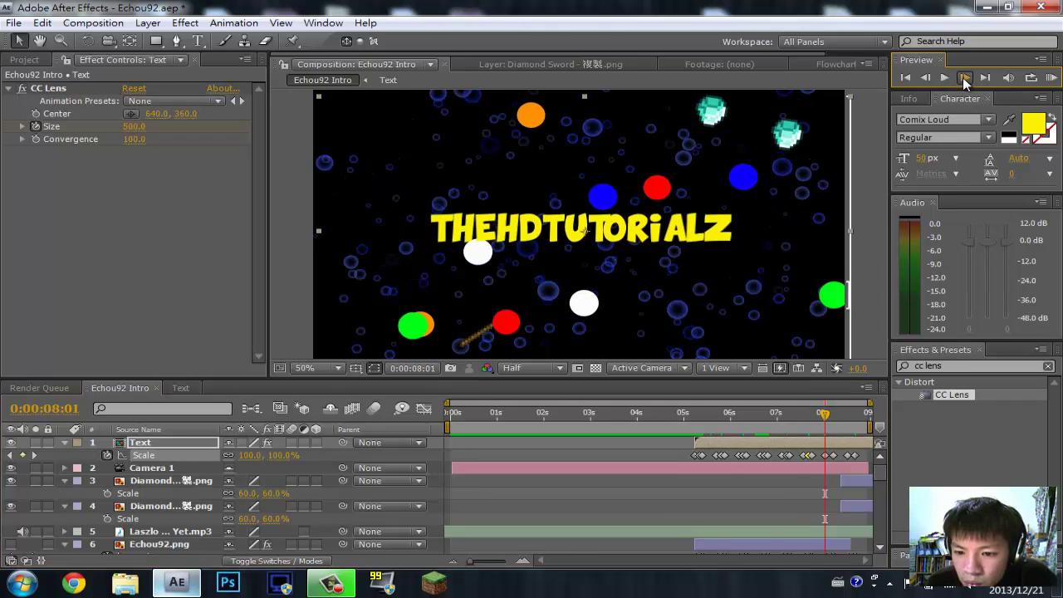
click(964, 77)
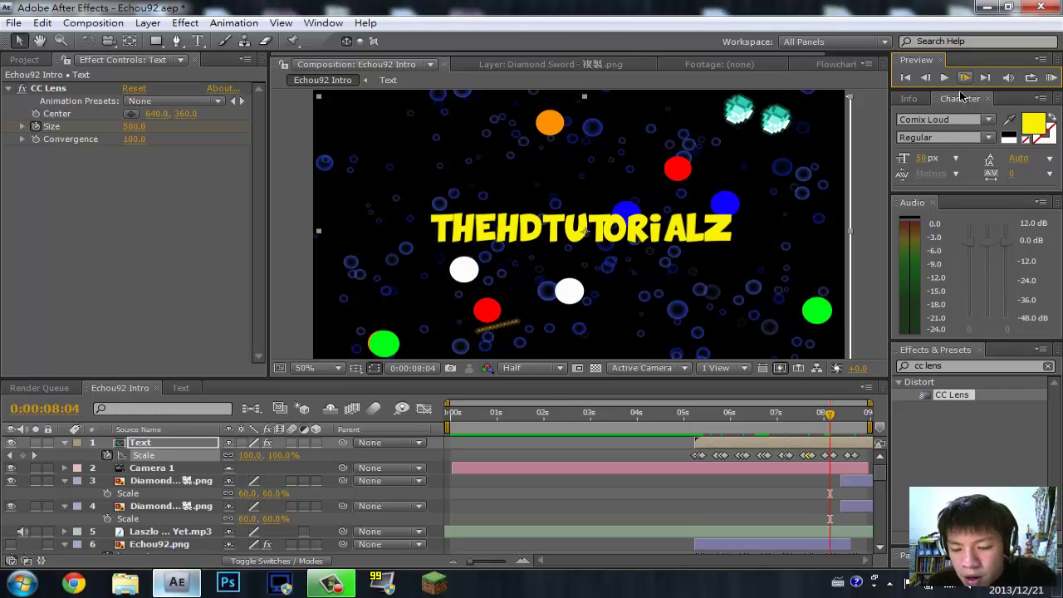
Add a 110% Scale keyframe to the Text layer at 0:00:08:18
click(827, 419)
drag(827, 419, 848, 419)
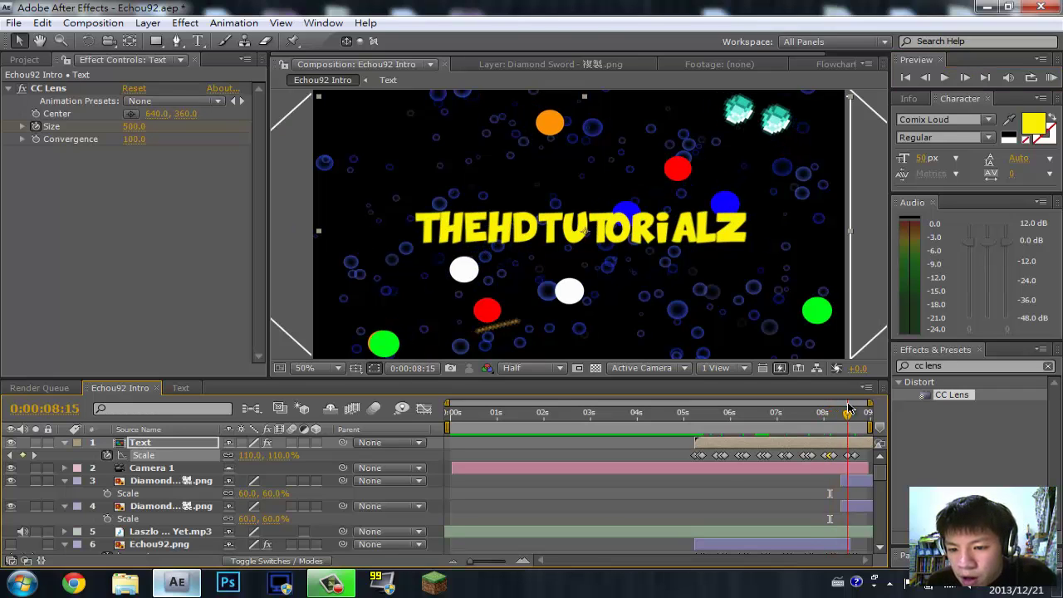
click(965, 77)
click(965, 77)
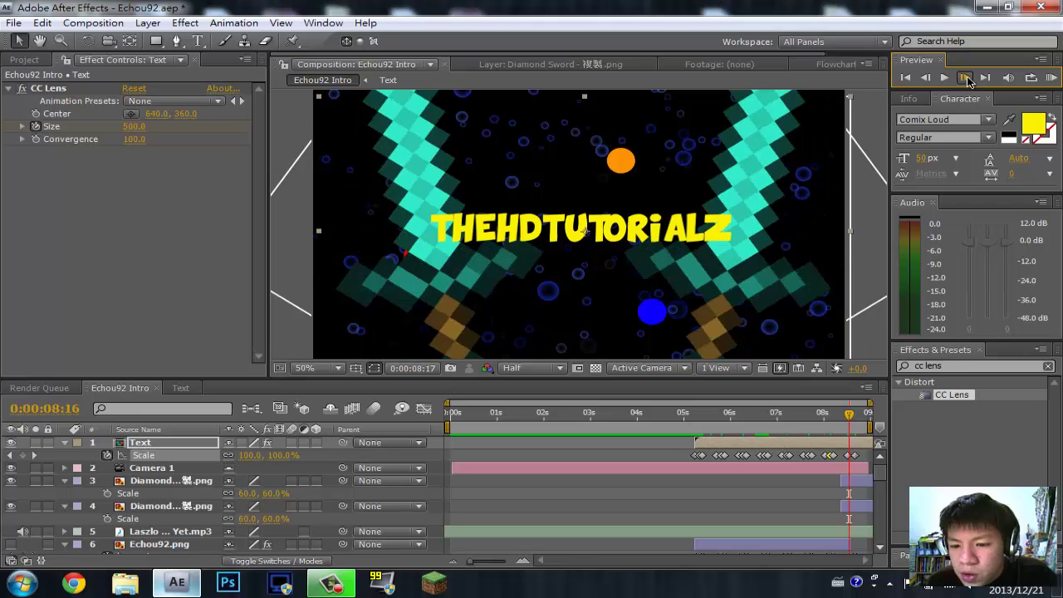
click(965, 78)
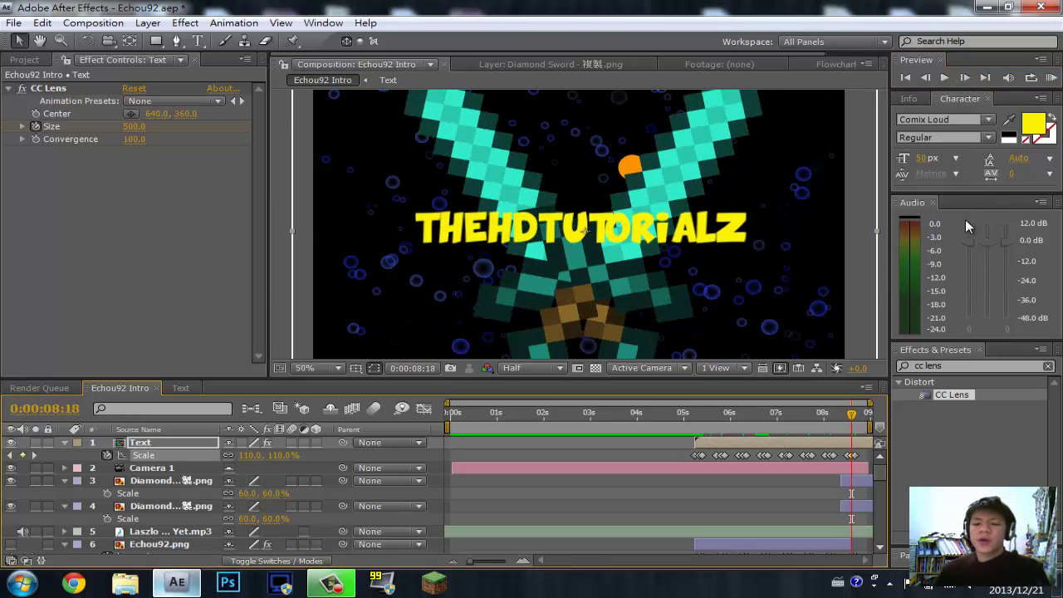
Play RAM previews of the Echou92 Intro composition to check the title's pulsing with the audio
click(1053, 77)
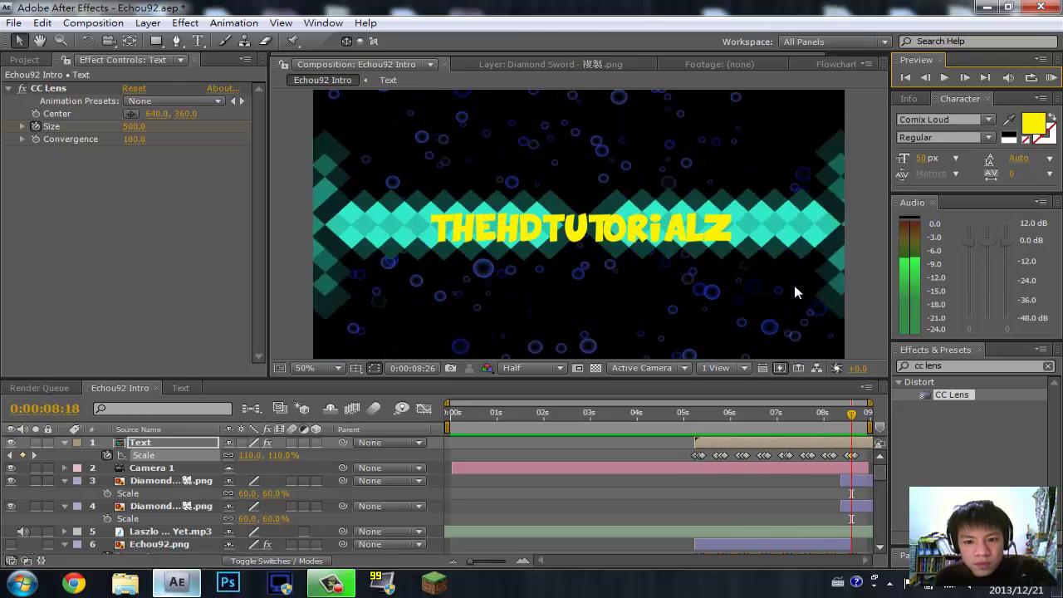
click(945, 78)
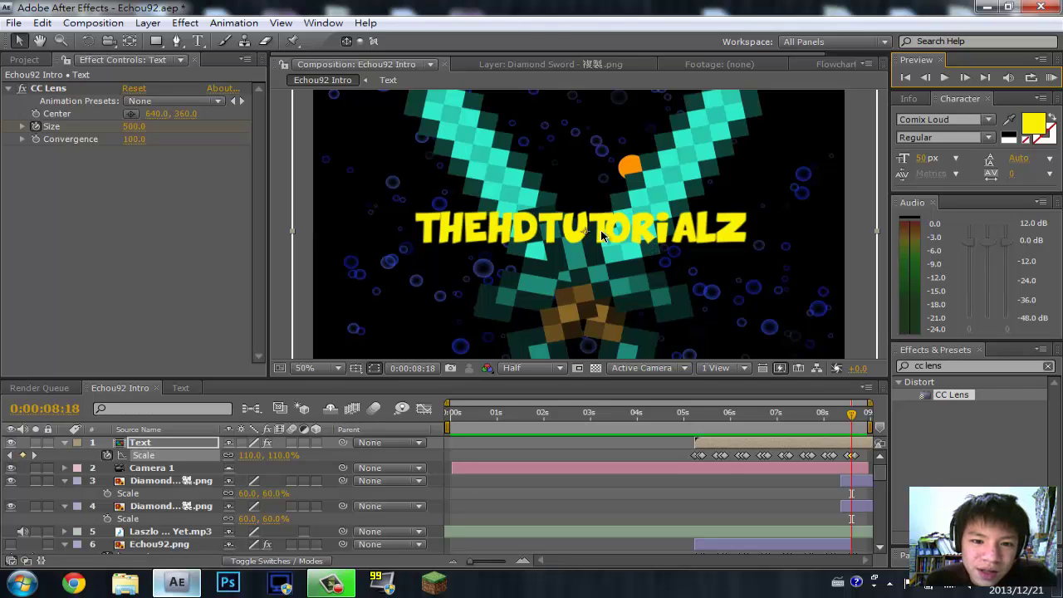
click(1052, 77)
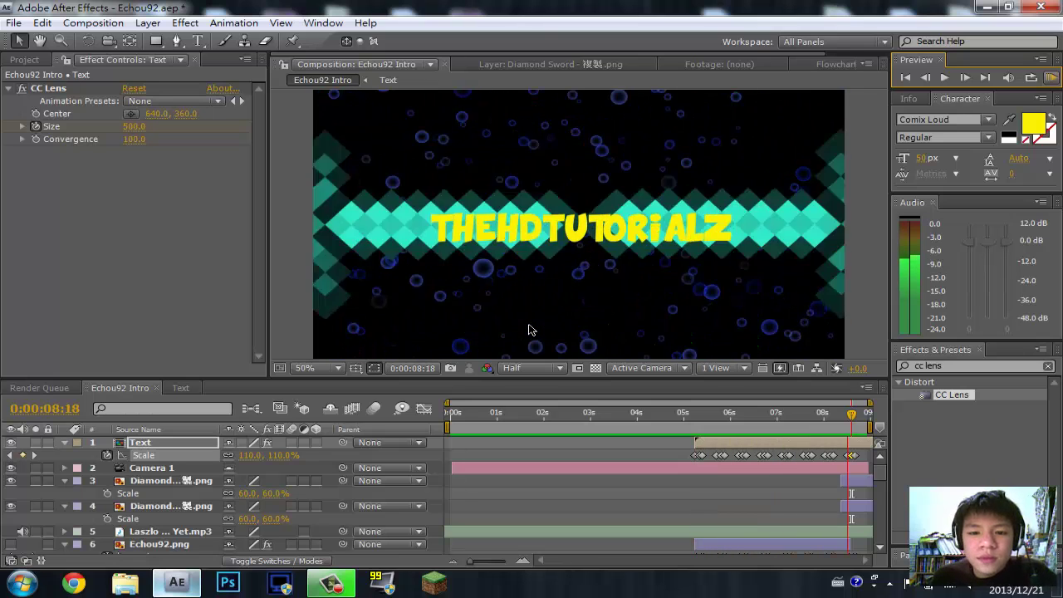
click(941, 64)
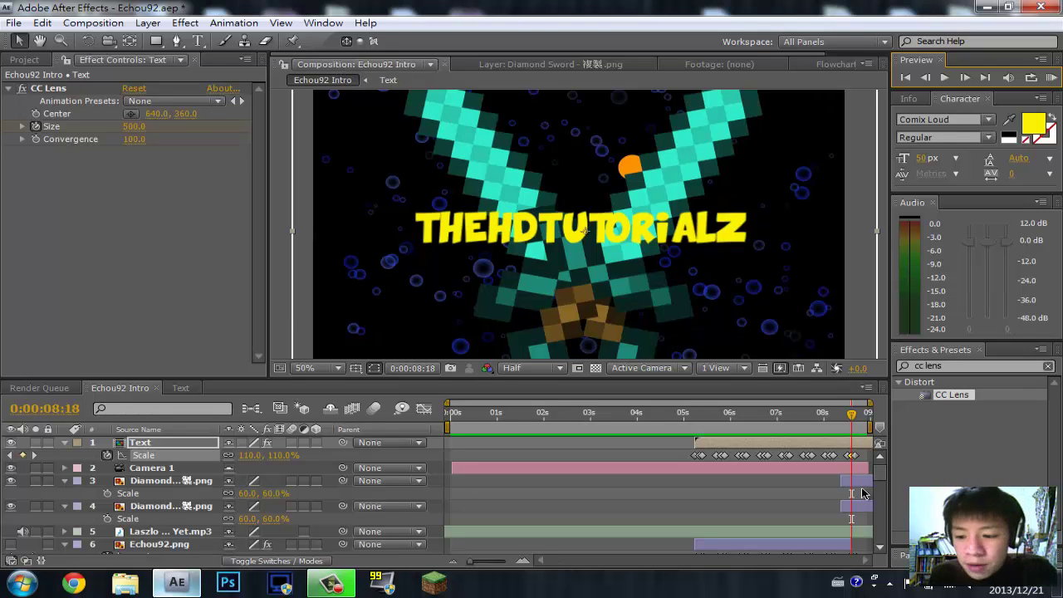
click(1015, 590)
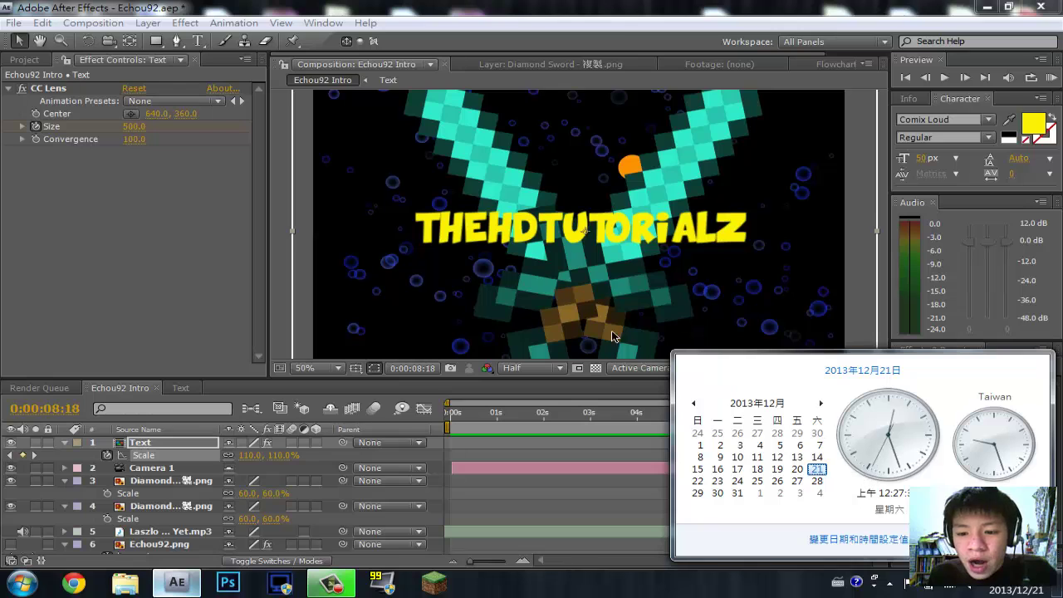
click(178, 266)
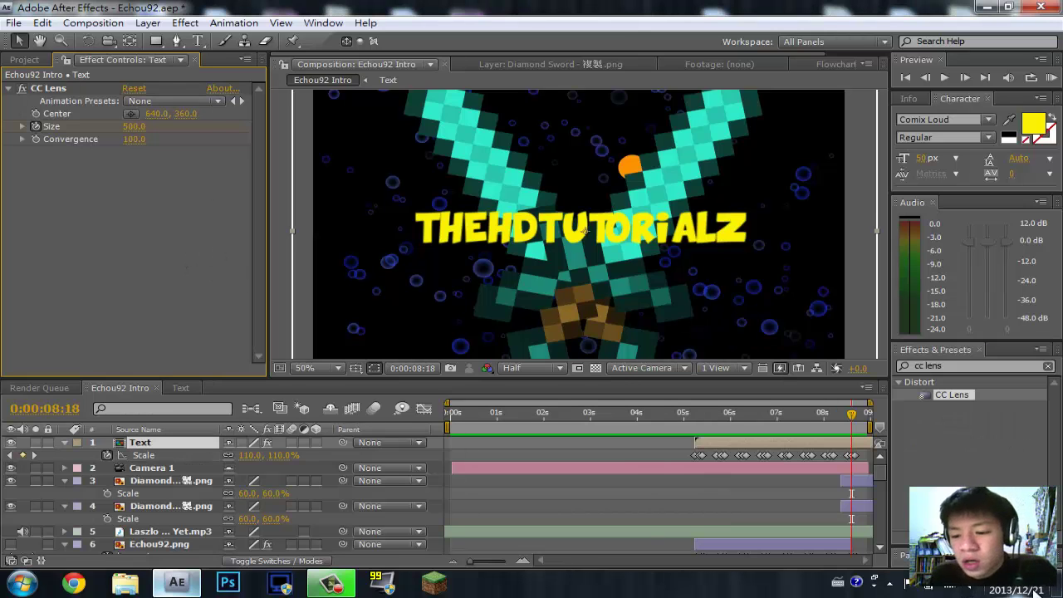